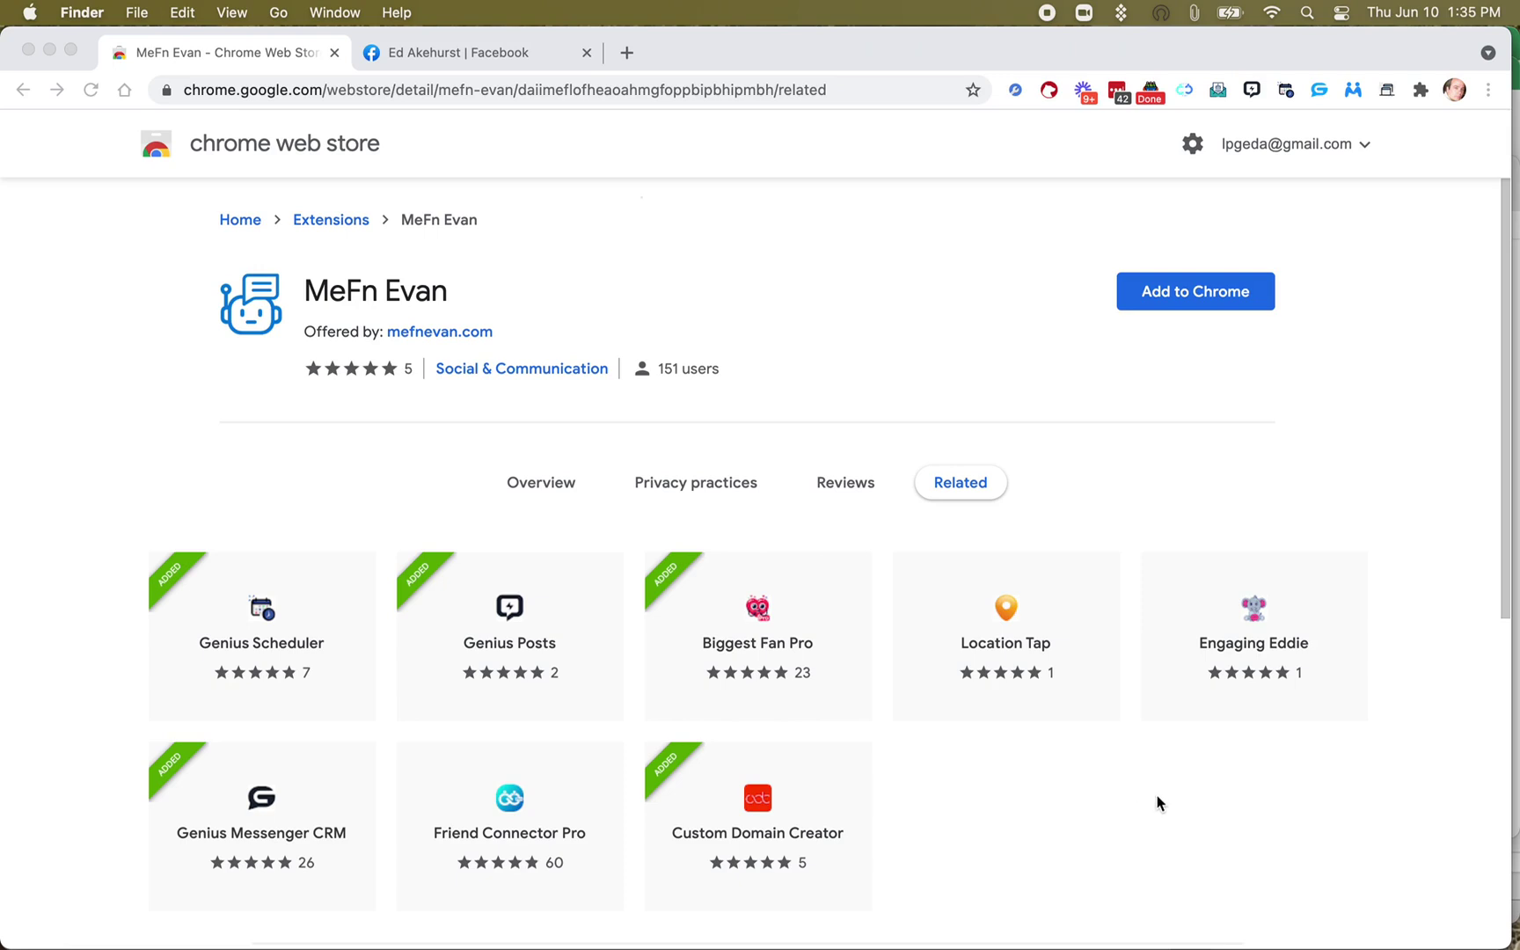
- Add the MeFn Evan extension to Chrome and dismiss the installation notice
{"action": "left_click", "coordinate": [1213, 297]}
{"action": "left_click", "coordinate": [1212, 293]}
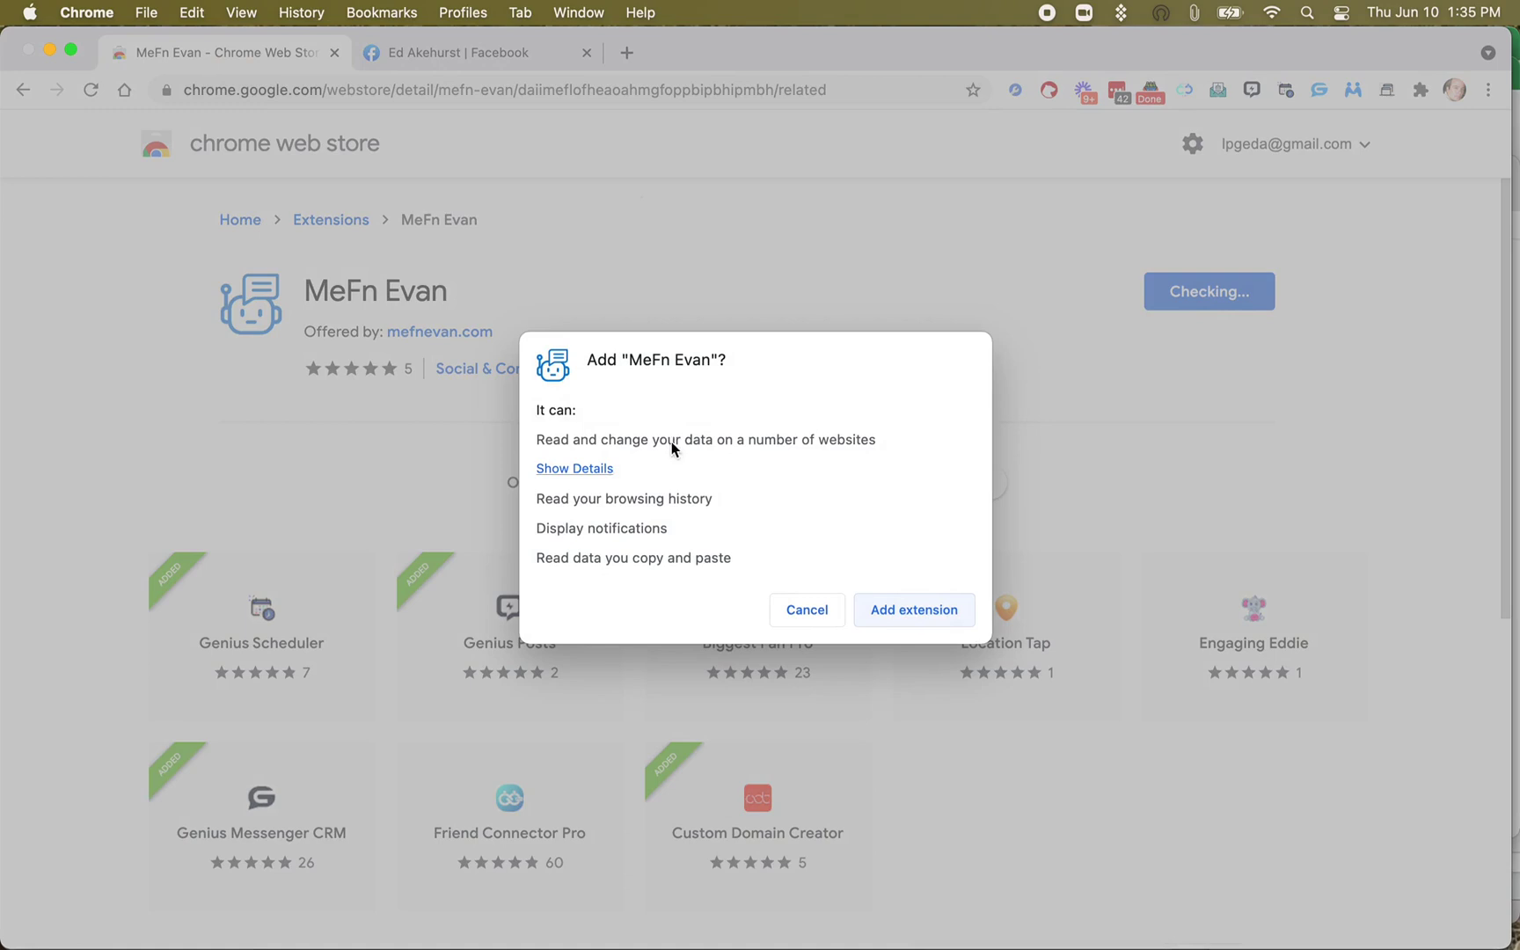
{"action": "left_click", "coordinate": [907, 611]}
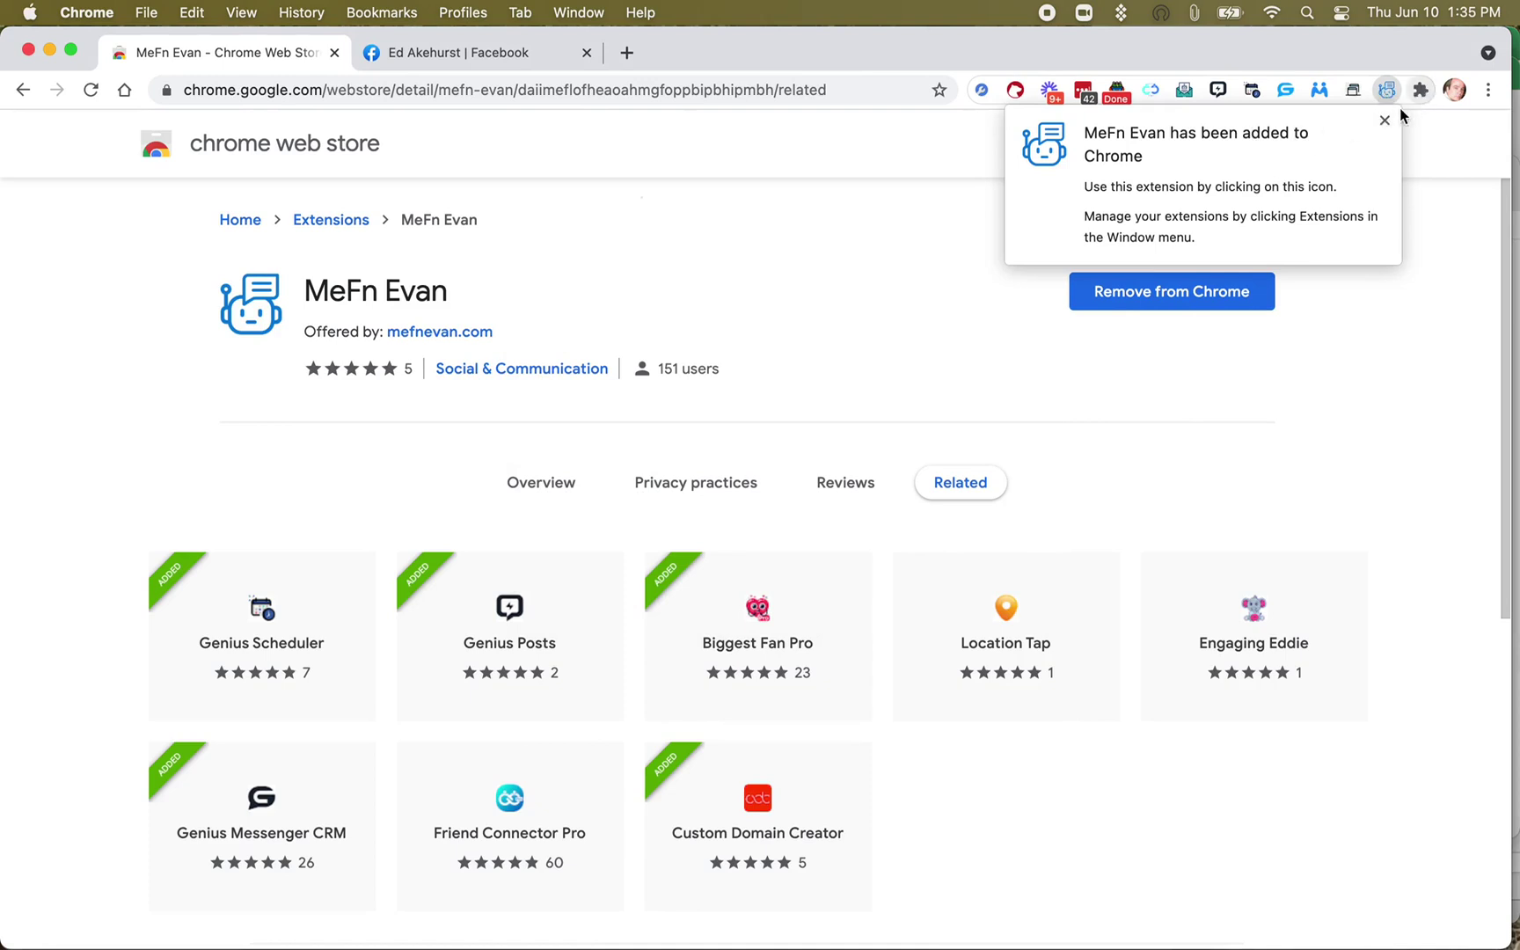
{"action": "left_click", "coordinate": [1384, 120]}
- Pin the MeFn Evan extension to the browser toolbar
{"action": "left_click", "coordinate": [1419, 91]}
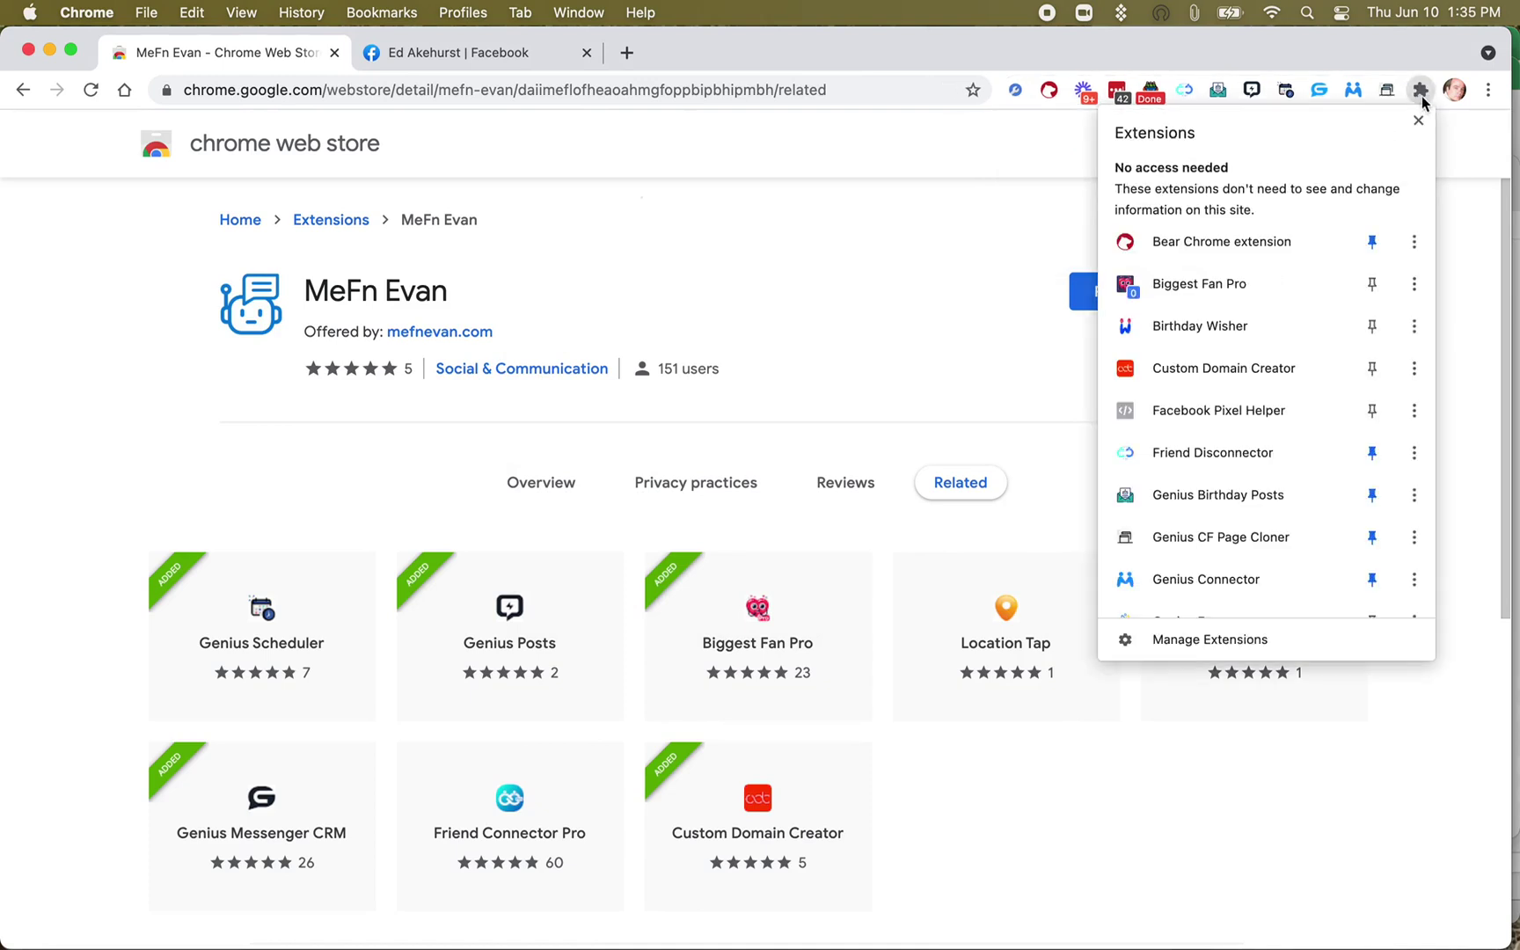
{"action": "scroll", "coordinate": [1256, 460], "scroll_direction": "down", "scroll_amount": 5}
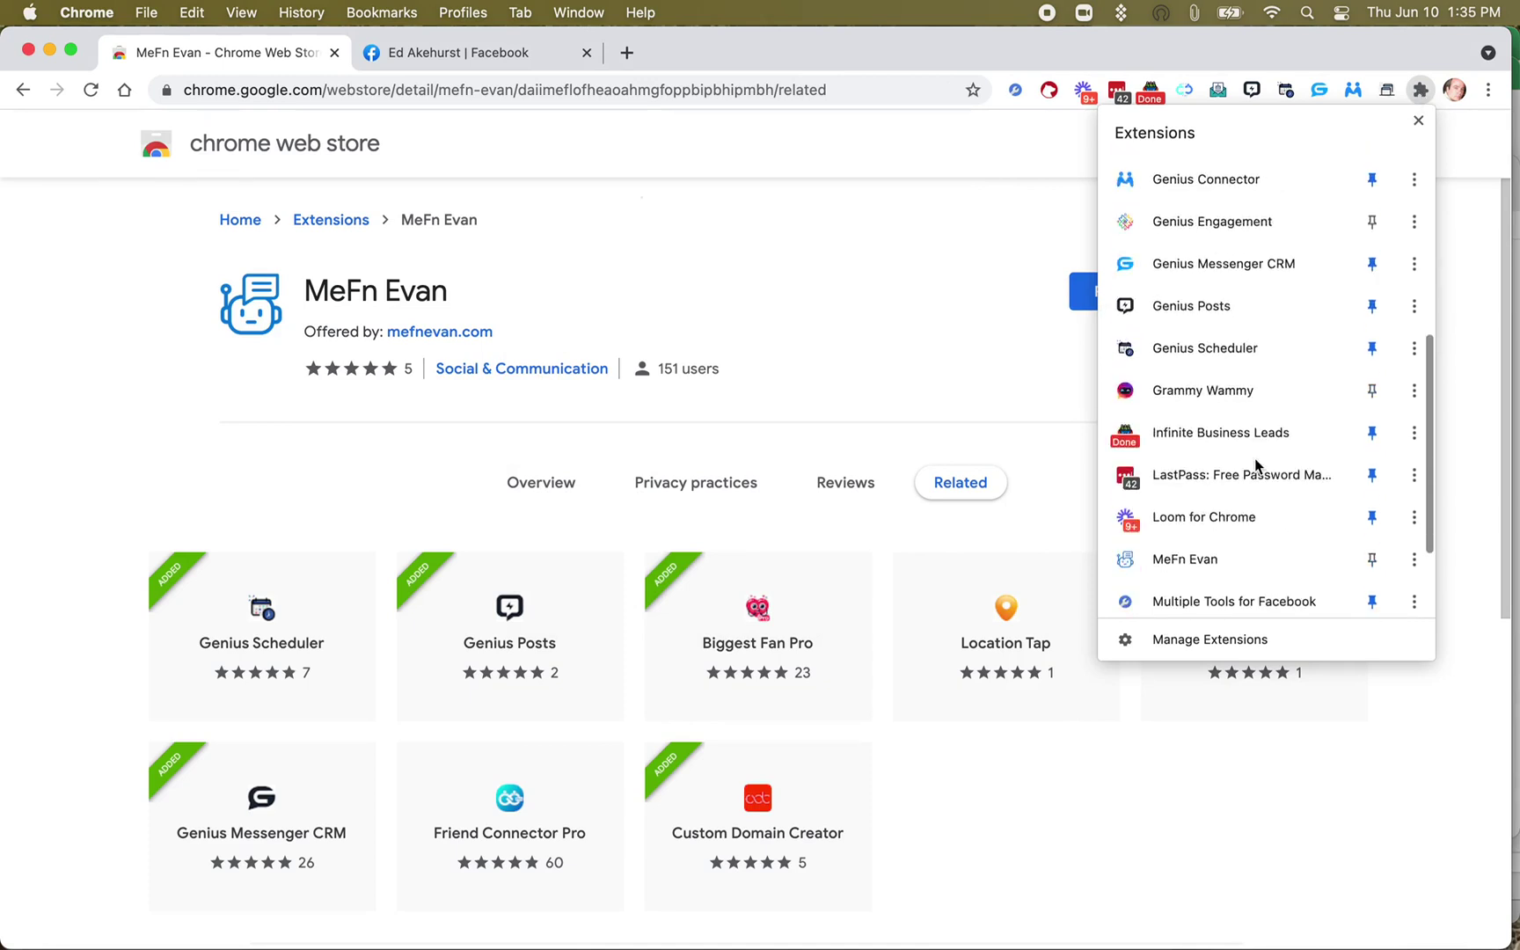
{"action": "scroll", "coordinate": [1256, 461], "scroll_direction": "down", "scroll_amount": 3}
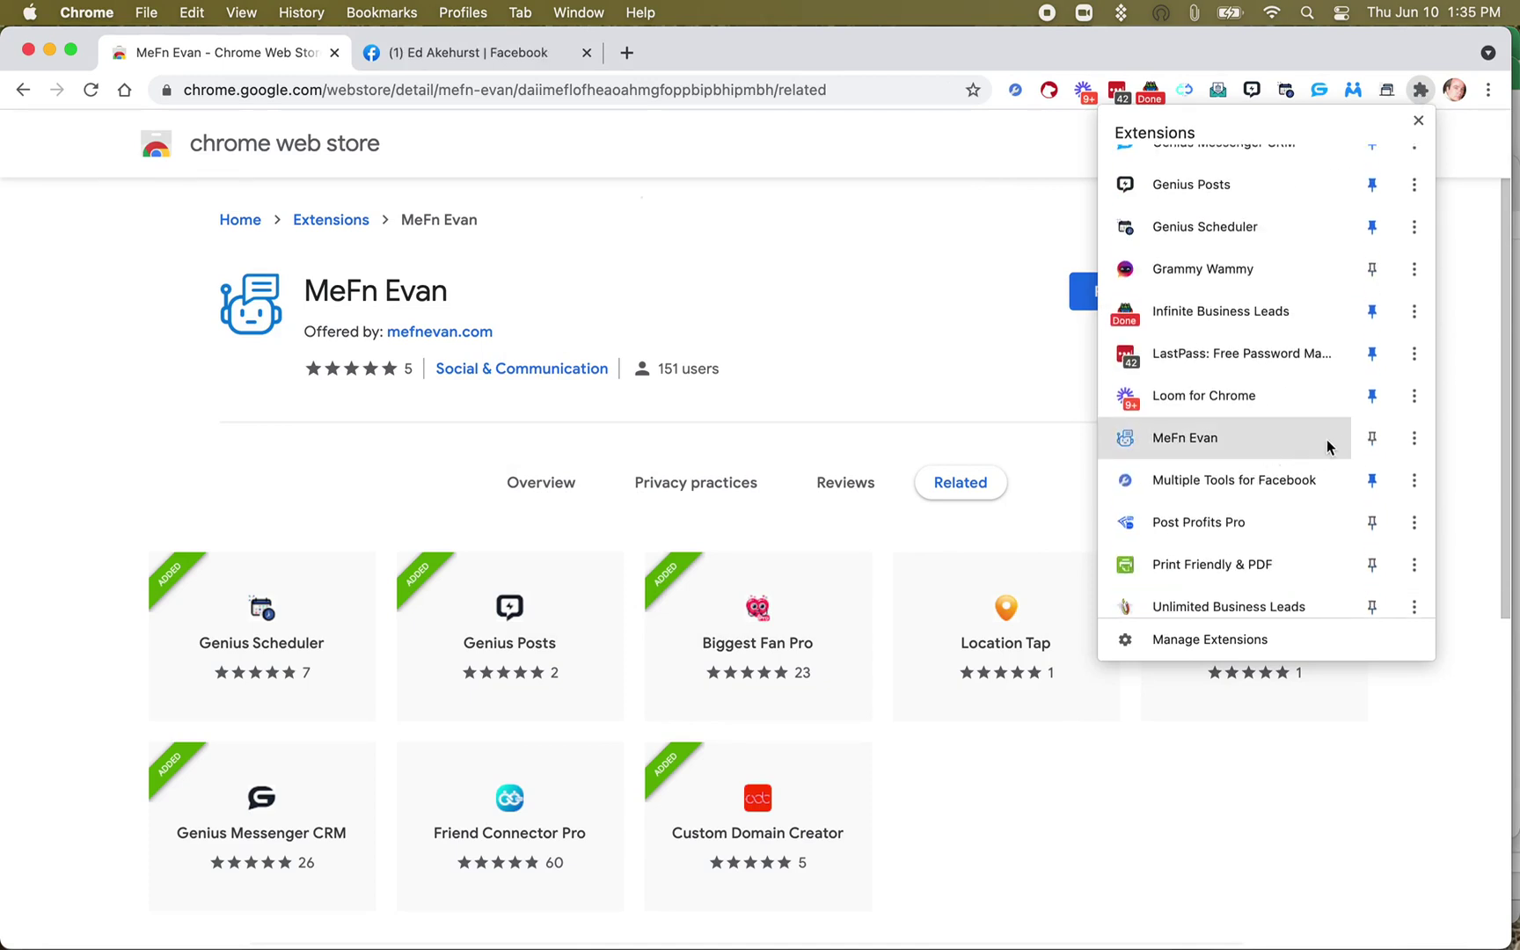
{"action": "left_click", "coordinate": [1373, 438]}
{"action": "left_click", "coordinate": [992, 325]}
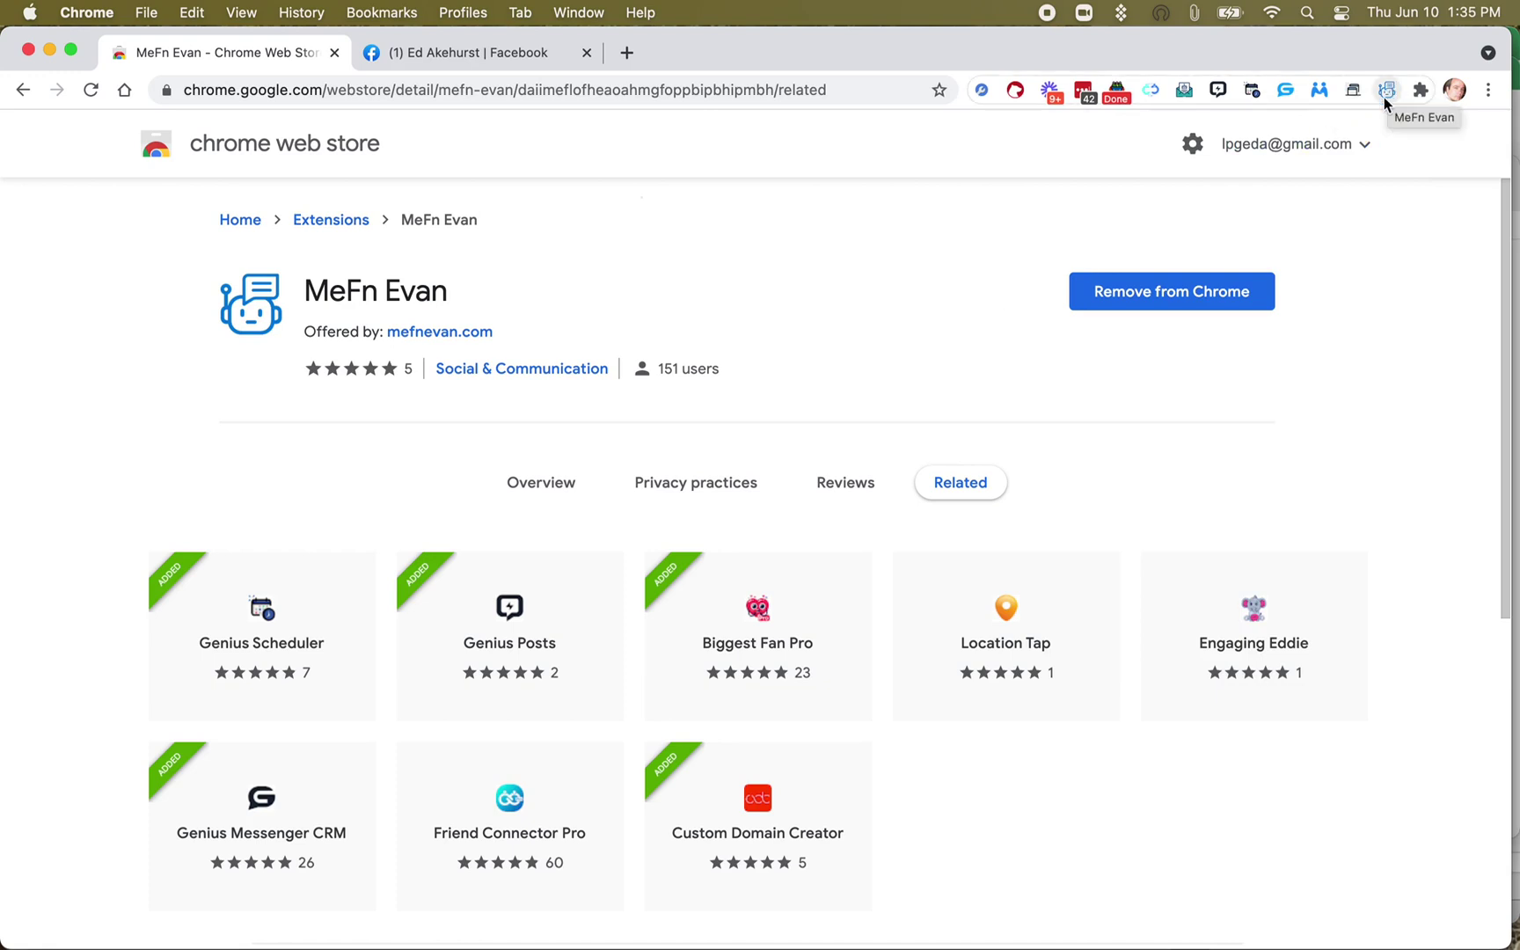
- Switch to the Facebook profile page, open MeFn Evan and log in with the account e-mail and password
{"action": "left_click", "coordinate": [458, 51]}
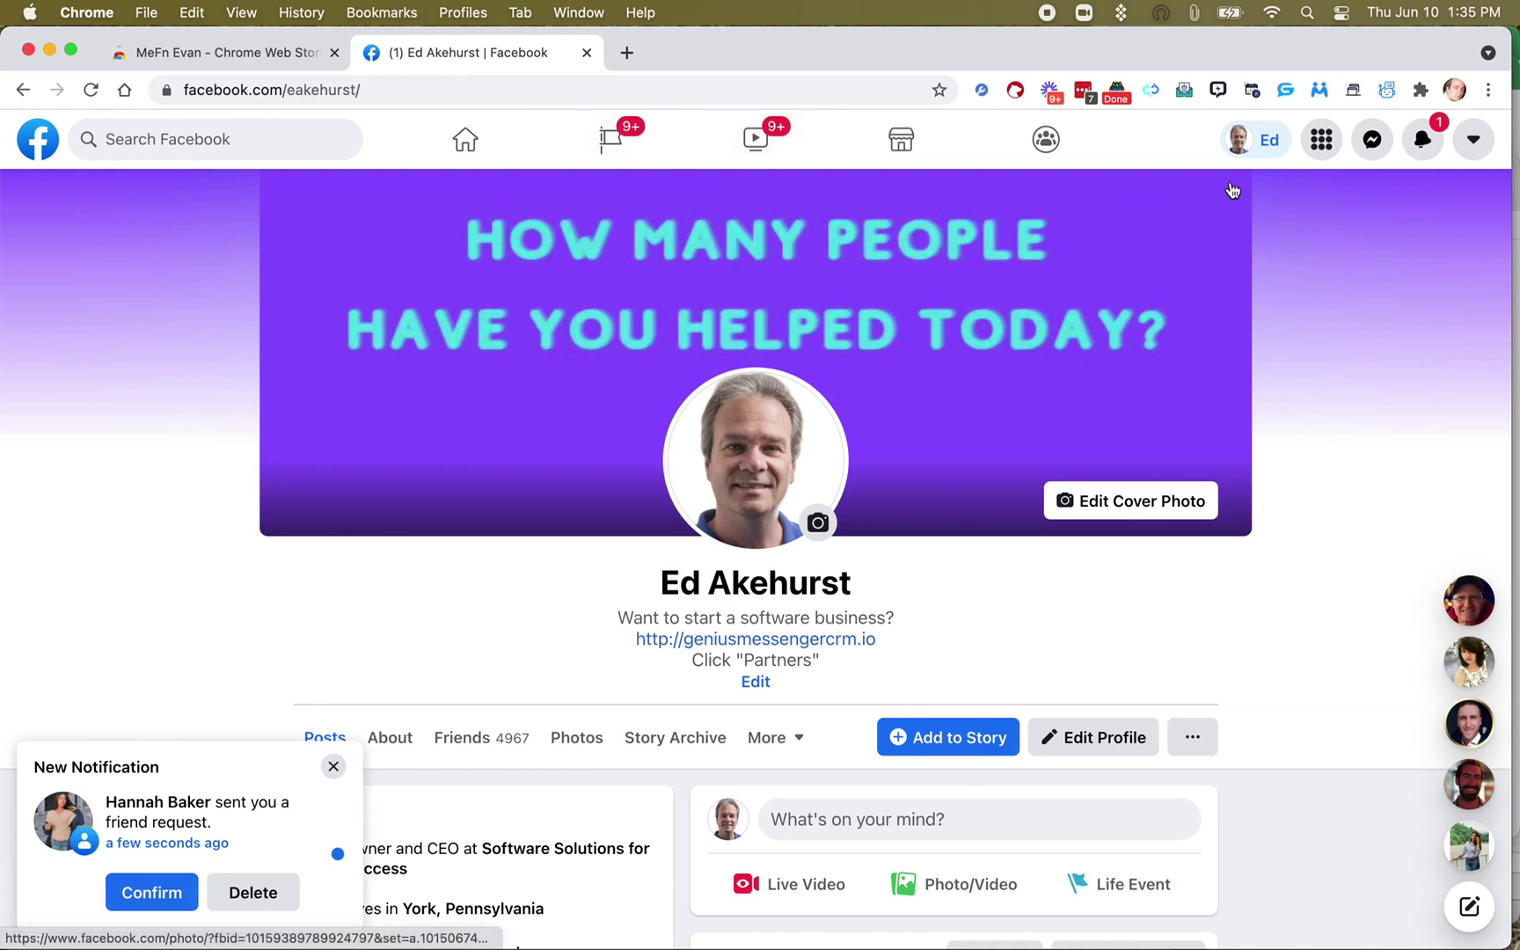
{"action": "left_click", "coordinate": [331, 769]}
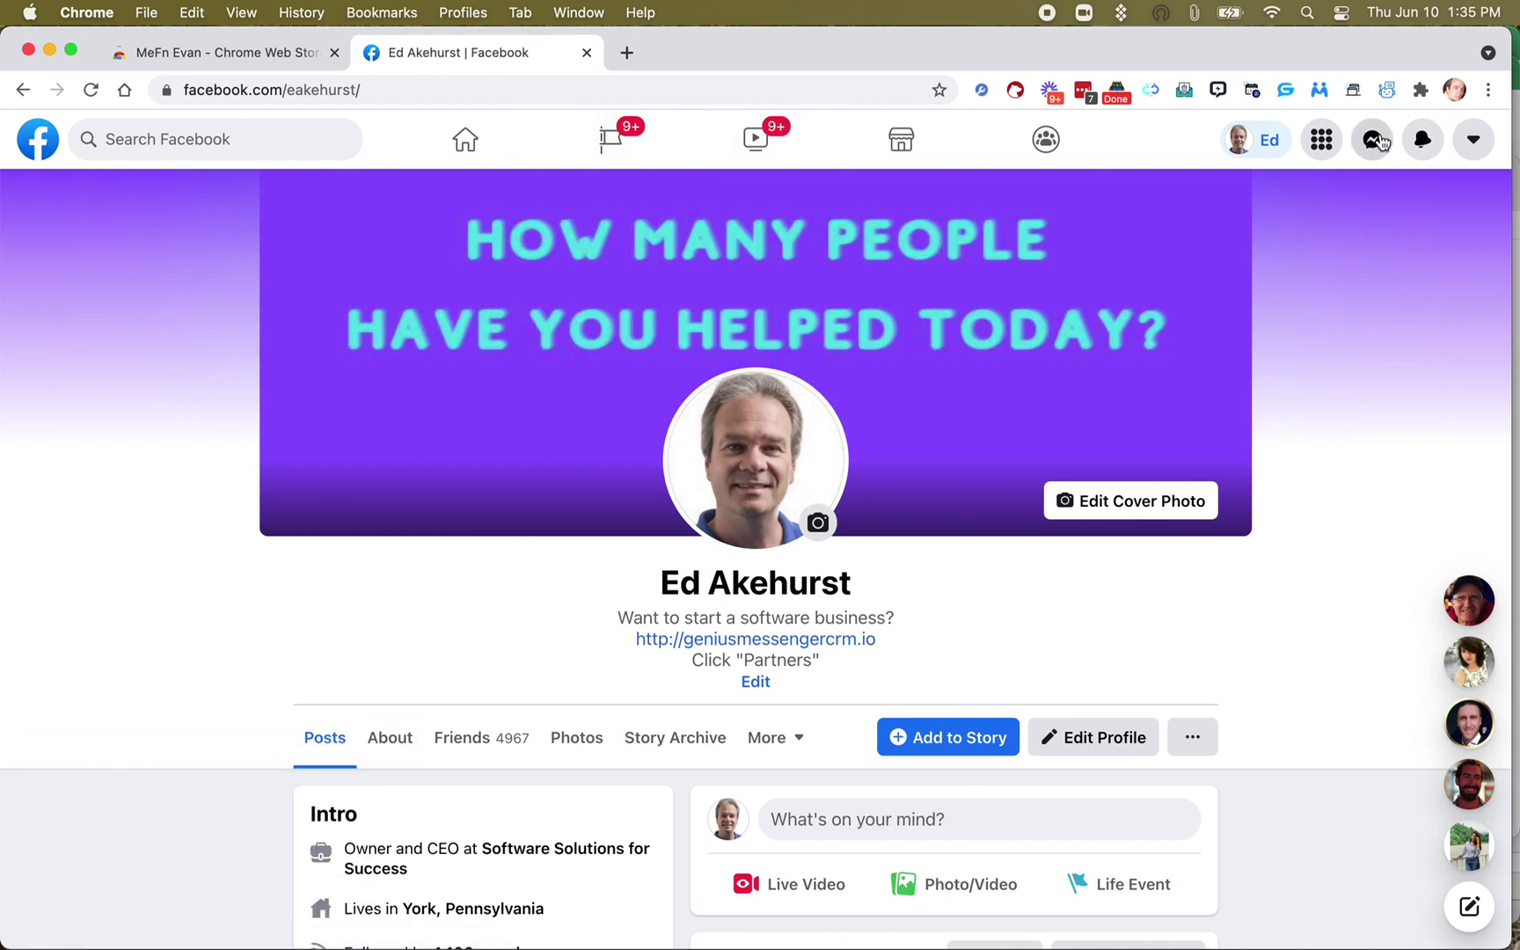
{"action": "left_click", "coordinate": [1387, 93]}
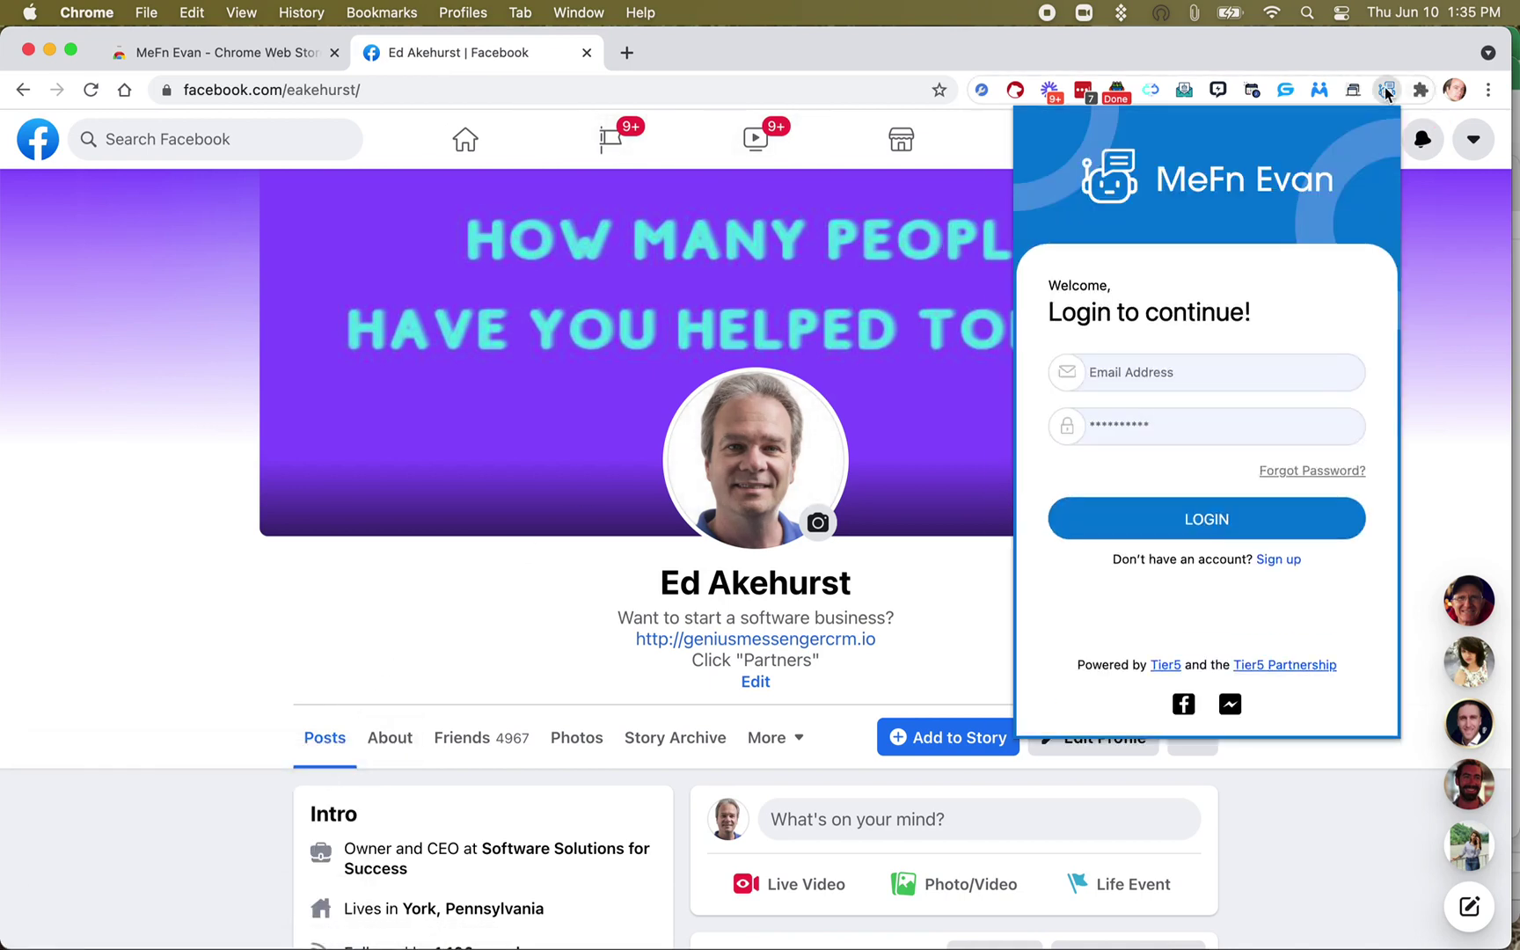
{"action": "left_click", "coordinate": [1151, 379]}
{"action": "left_click", "coordinate": [1156, 498]}
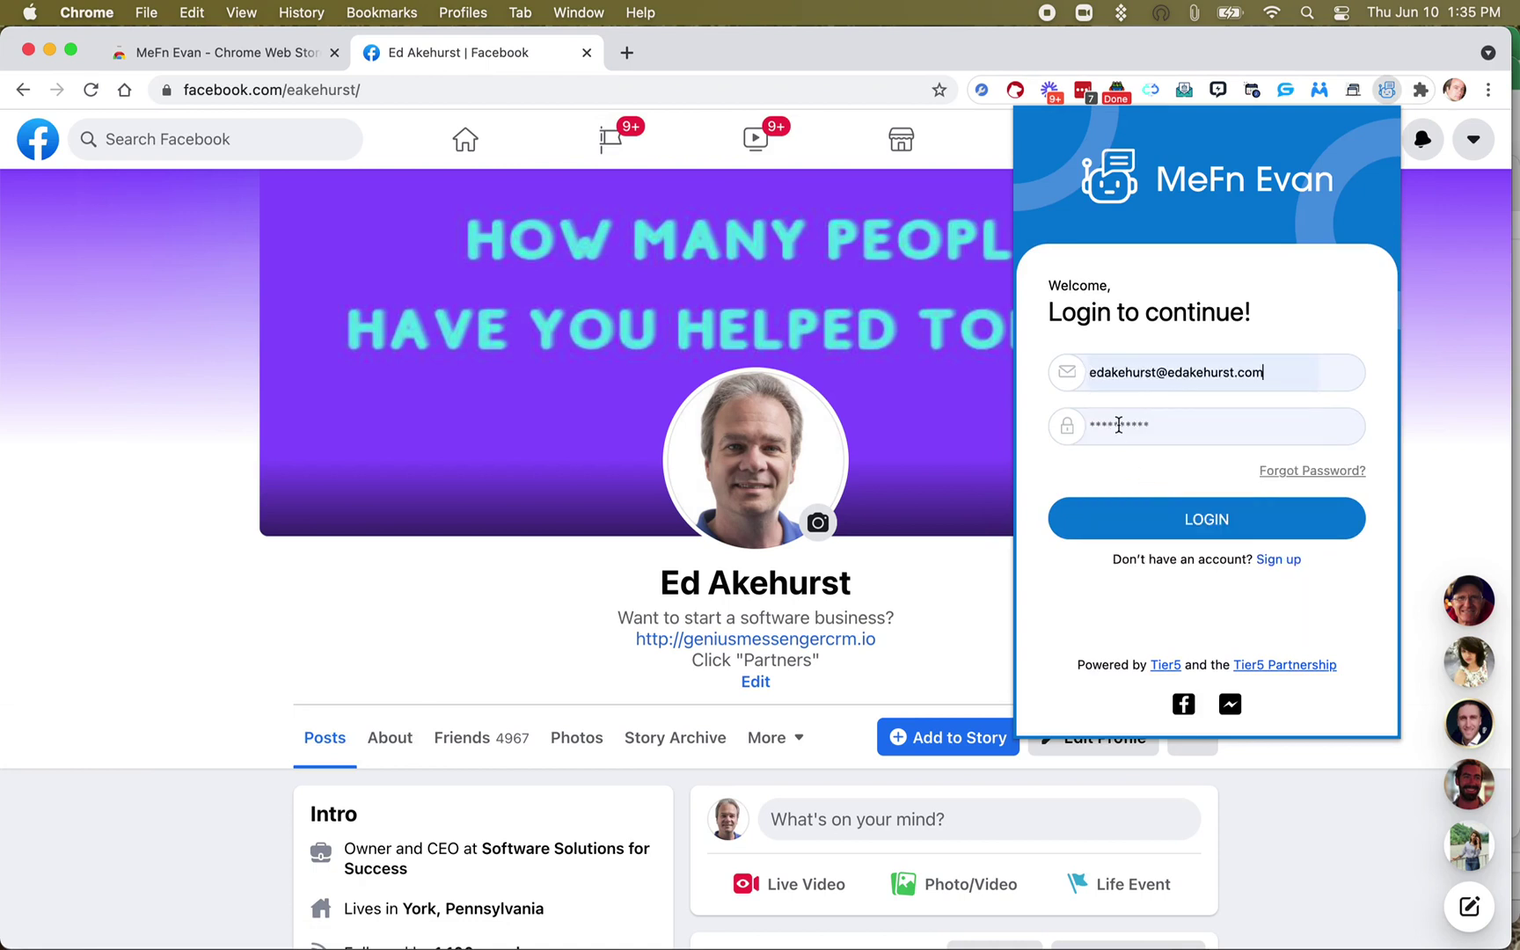
{"action": "key", "text": "super+a"}
{"action": "type", "text": "••••••"}
{"action": "left_click", "coordinate": [1183, 519]}
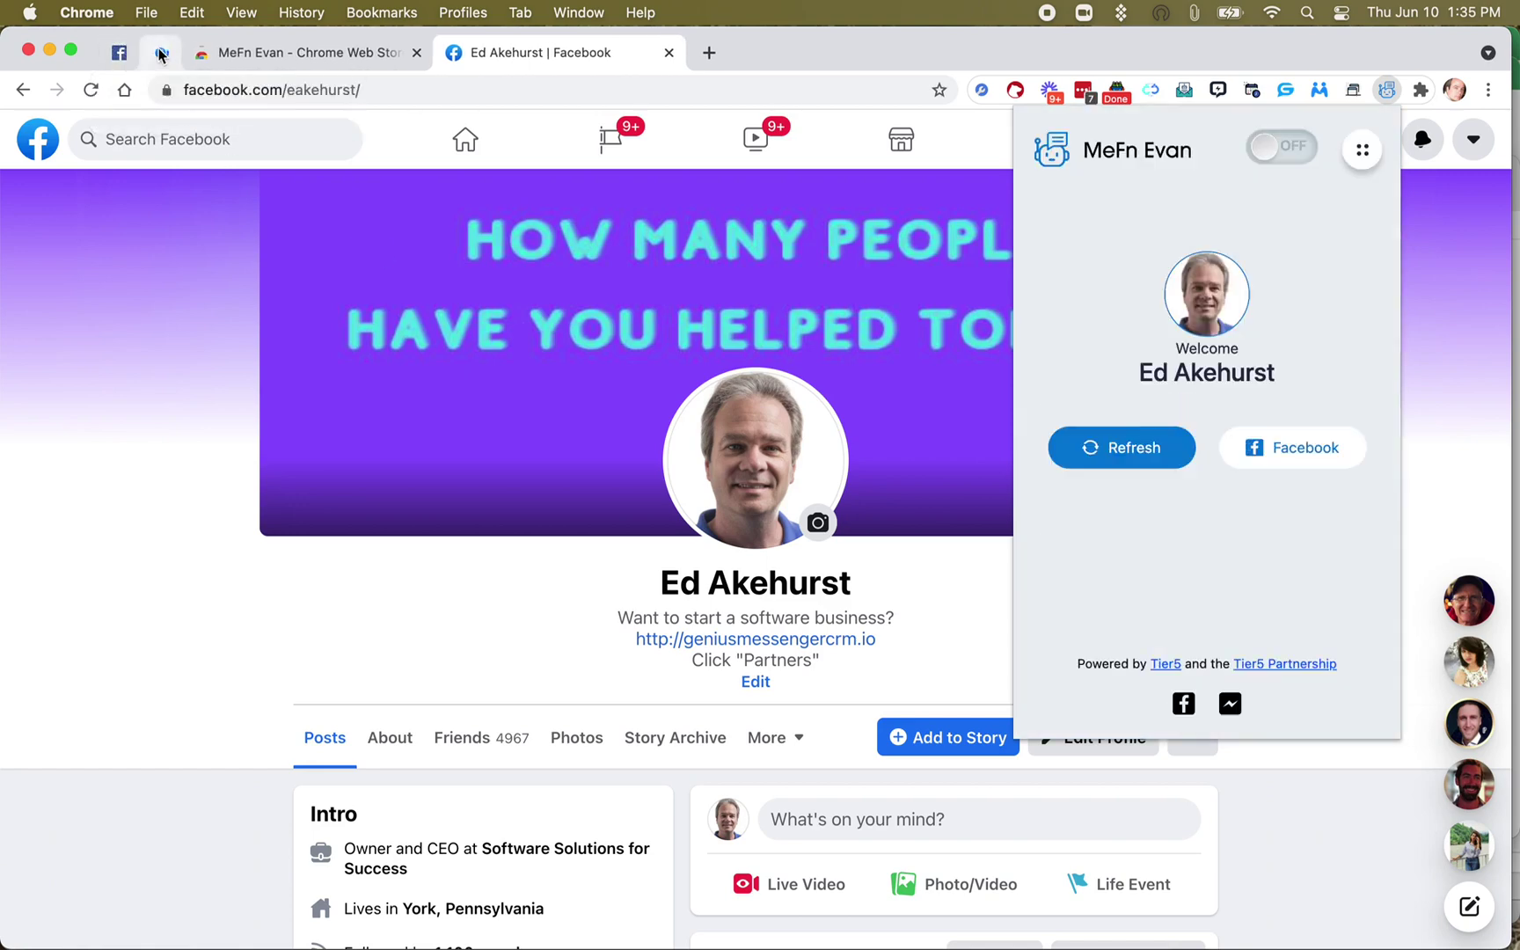
- Inspect the Facebook Messages page that MeFn Evan is using, and switch the extension on from the profile page
{"action": "left_click", "coordinate": [160, 55]}
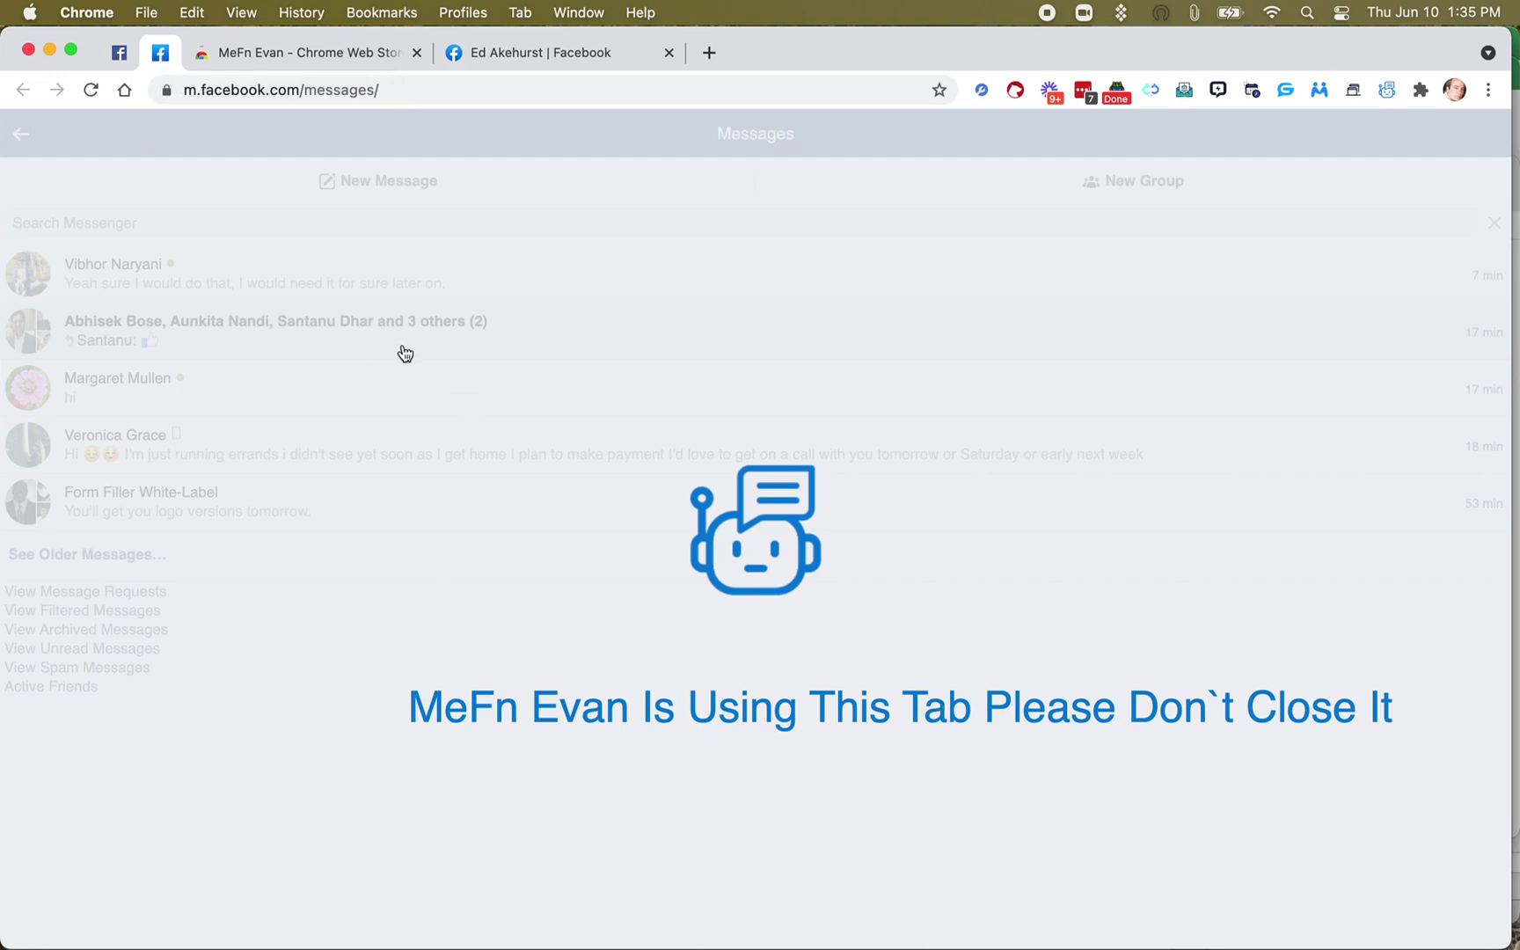
{"action": "left_click", "coordinate": [591, 55]}
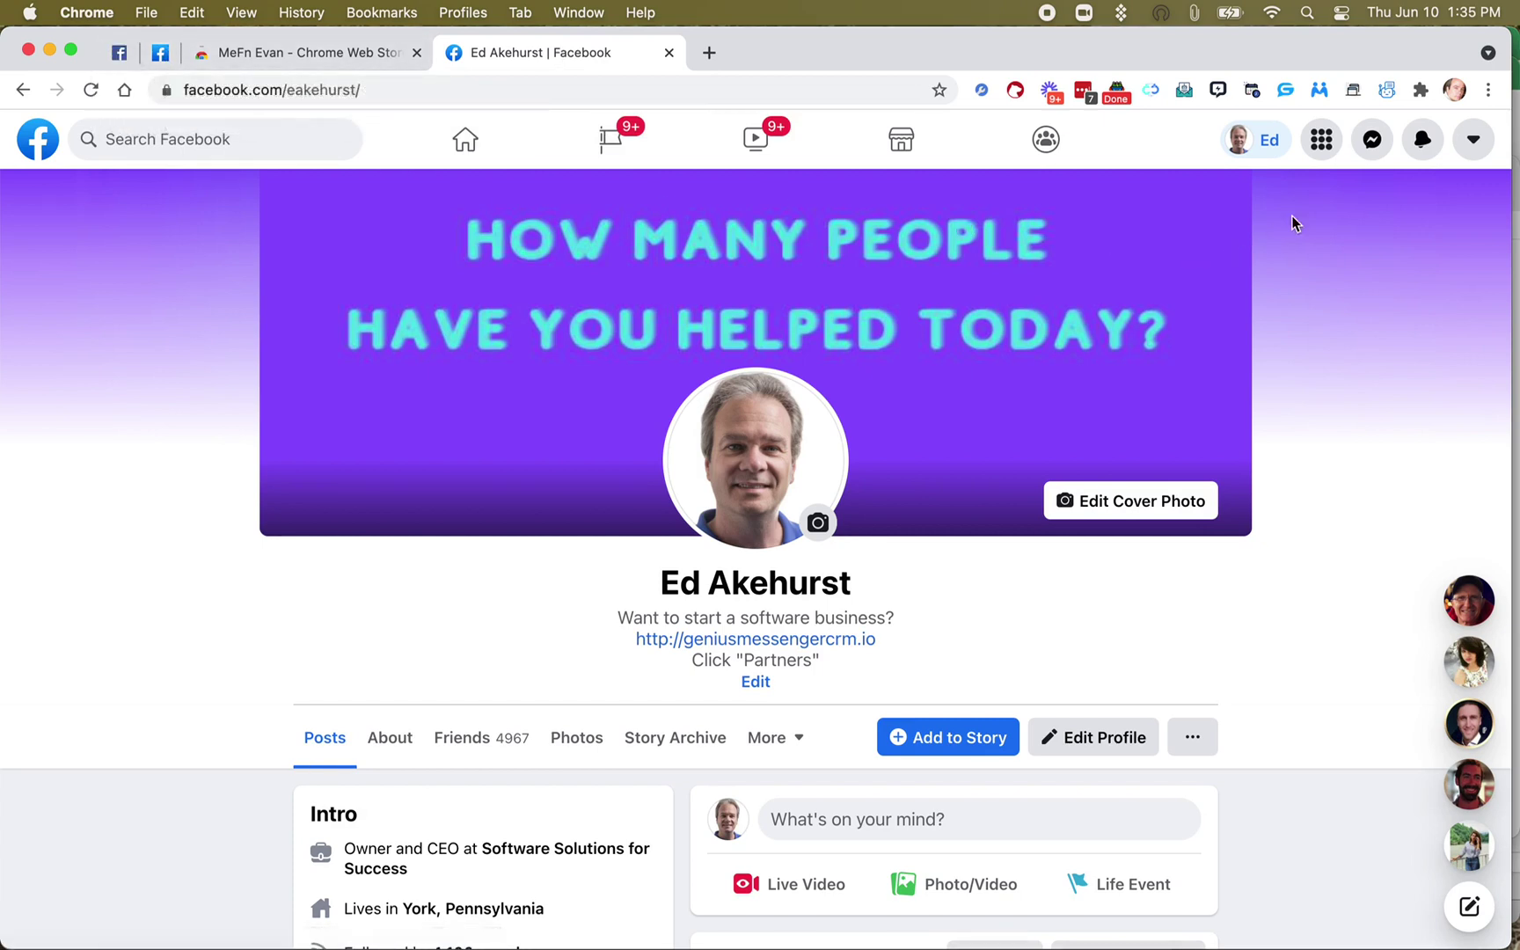
{"action": "left_click", "coordinate": [1387, 93]}
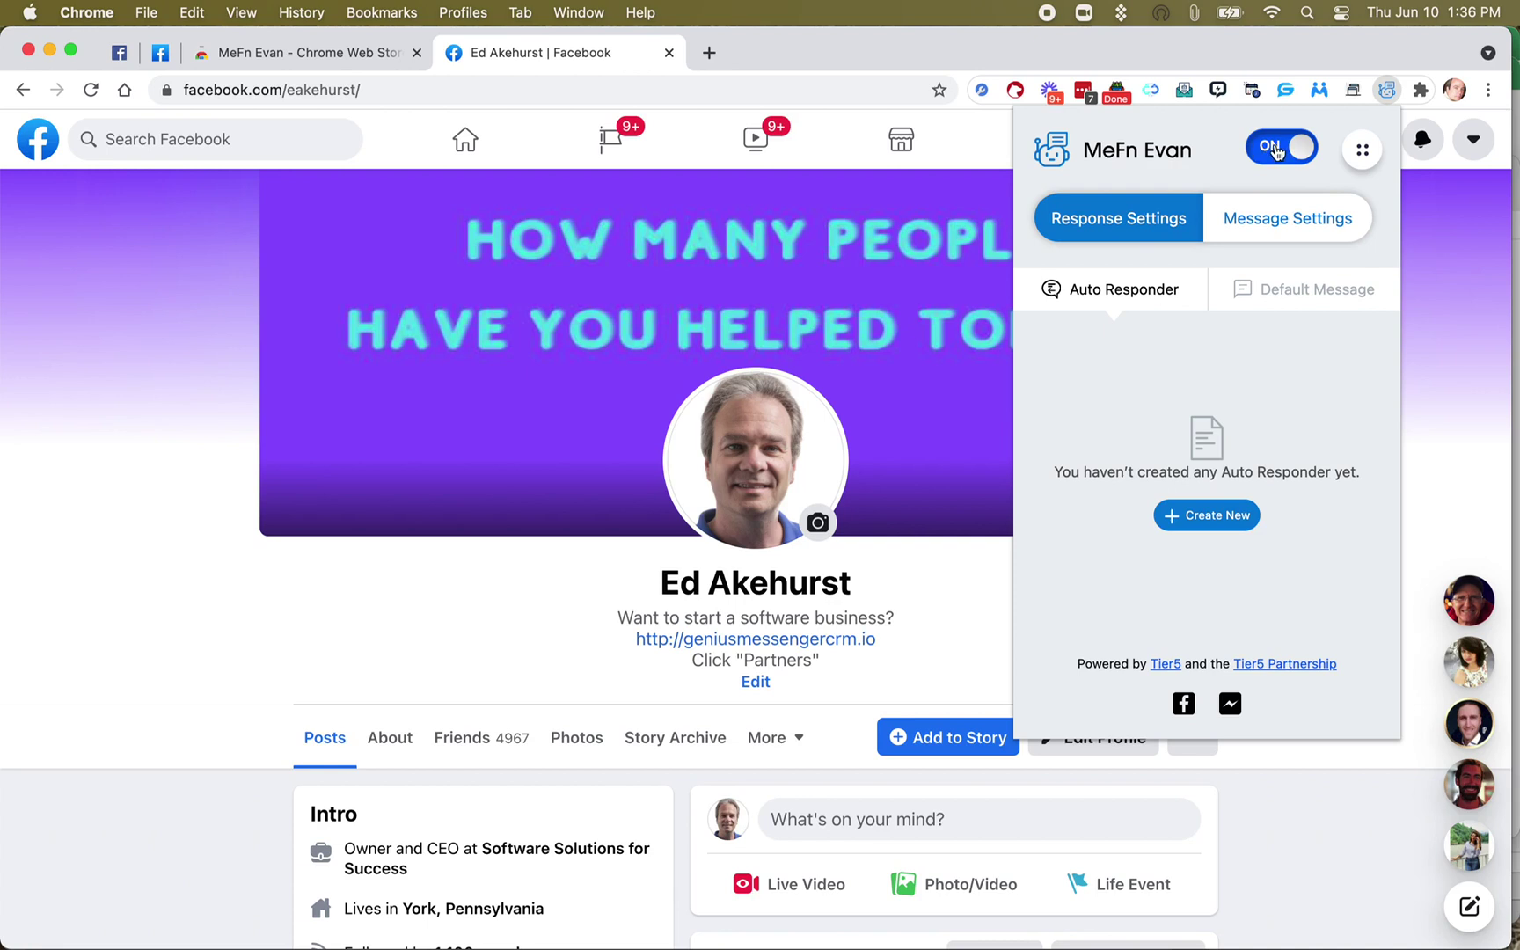
- Examine MeFn Evan's message segment, auto responder and default message settings, including the available default message types
{"action": "left_click", "coordinate": [1280, 221]}
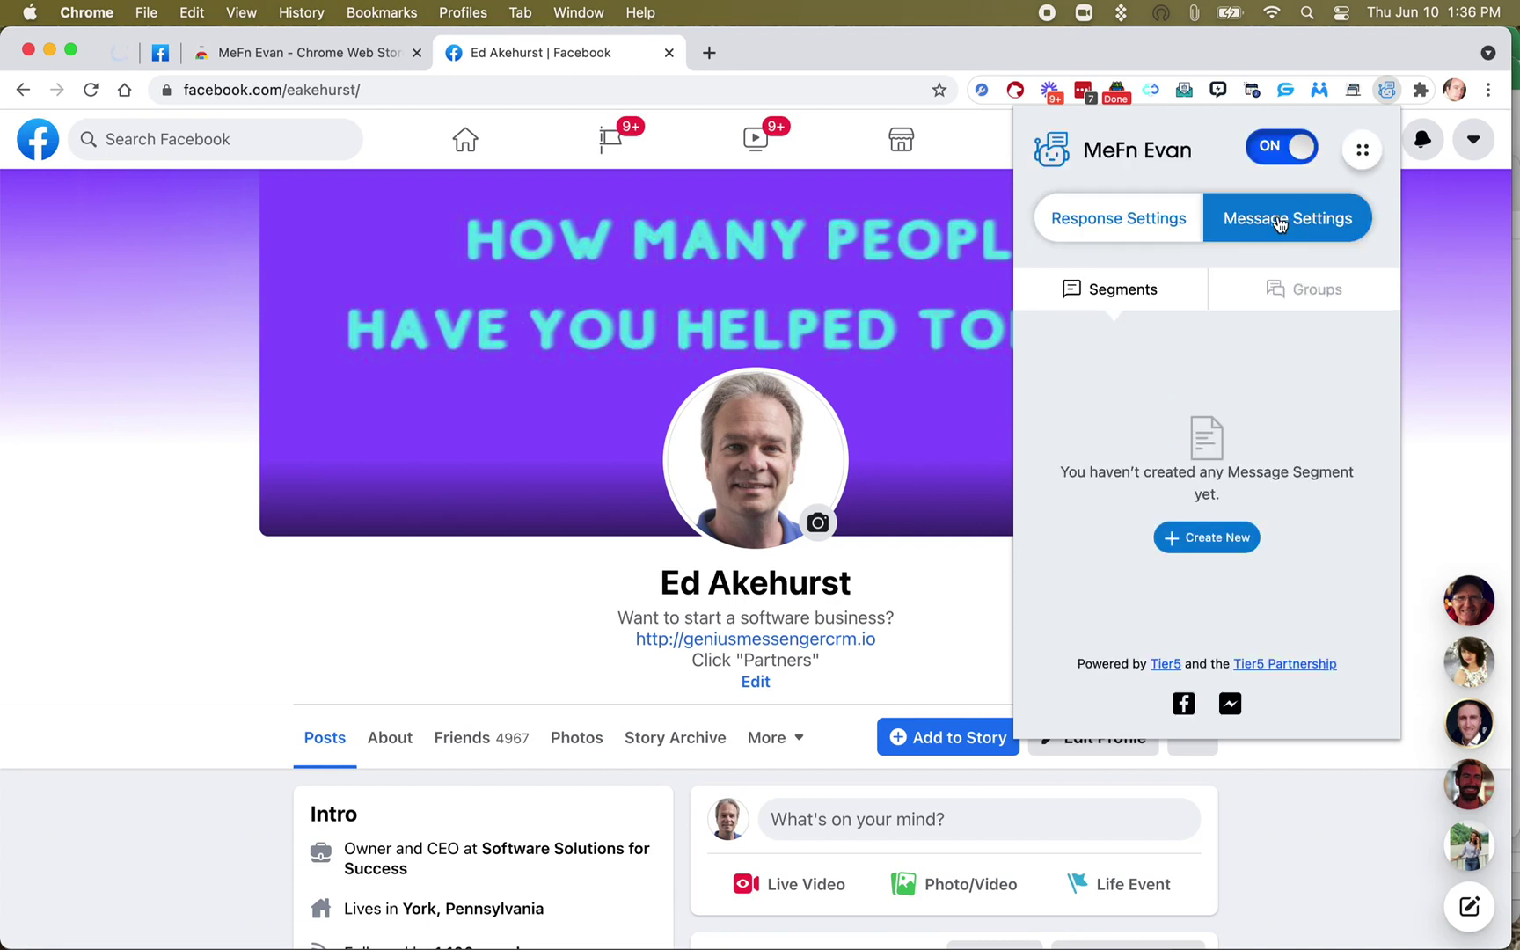
{"action": "left_click", "coordinate": [1136, 220]}
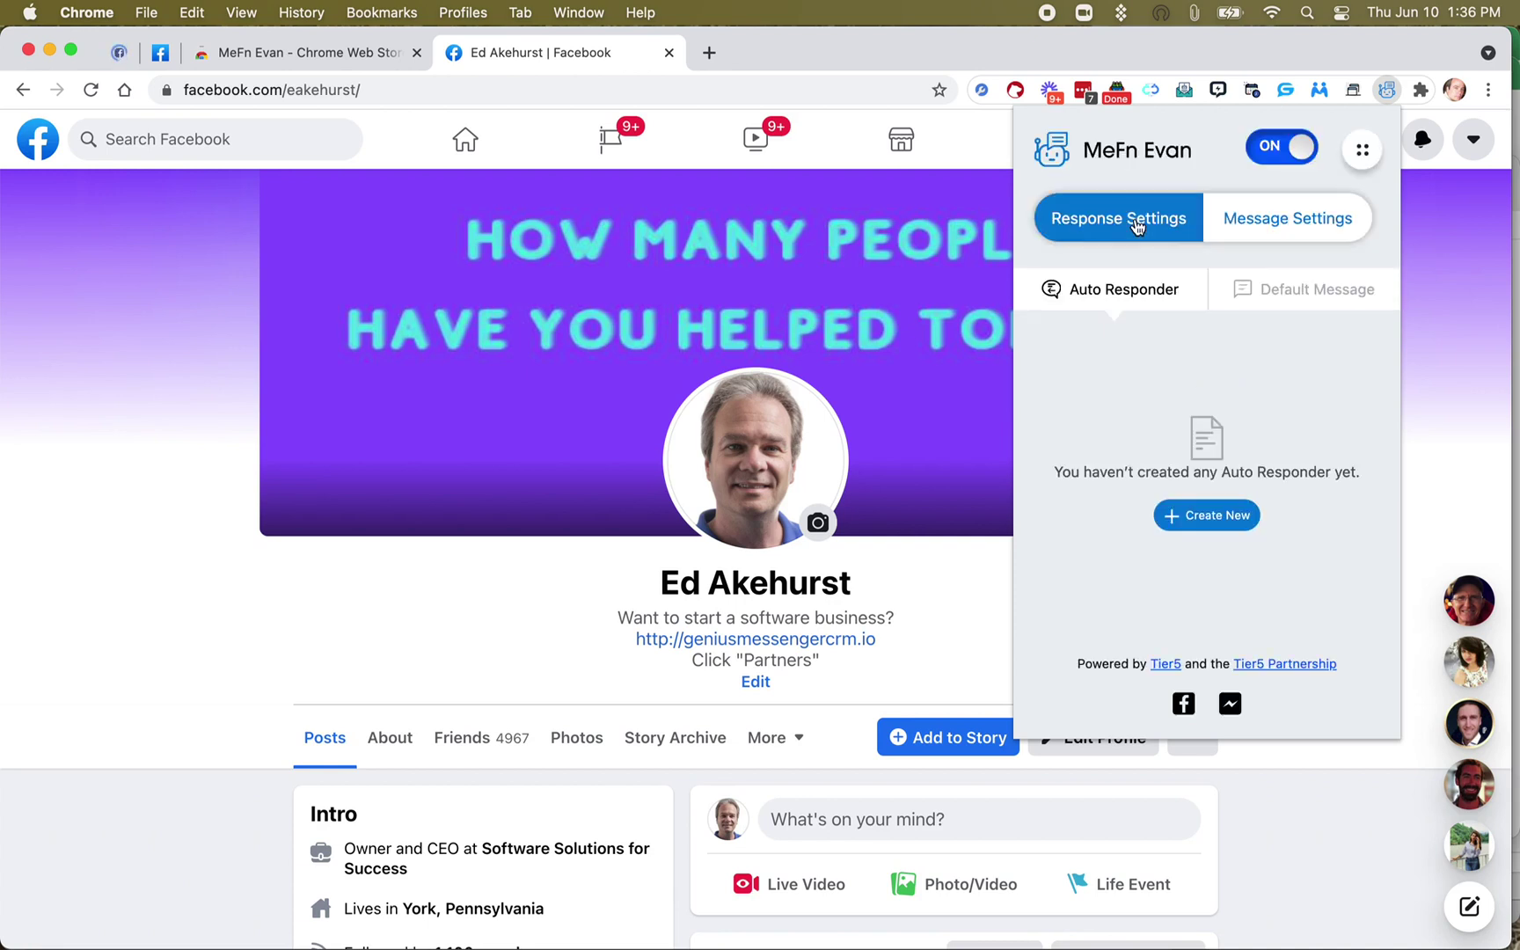
{"action": "left_click", "coordinate": [1318, 295]}
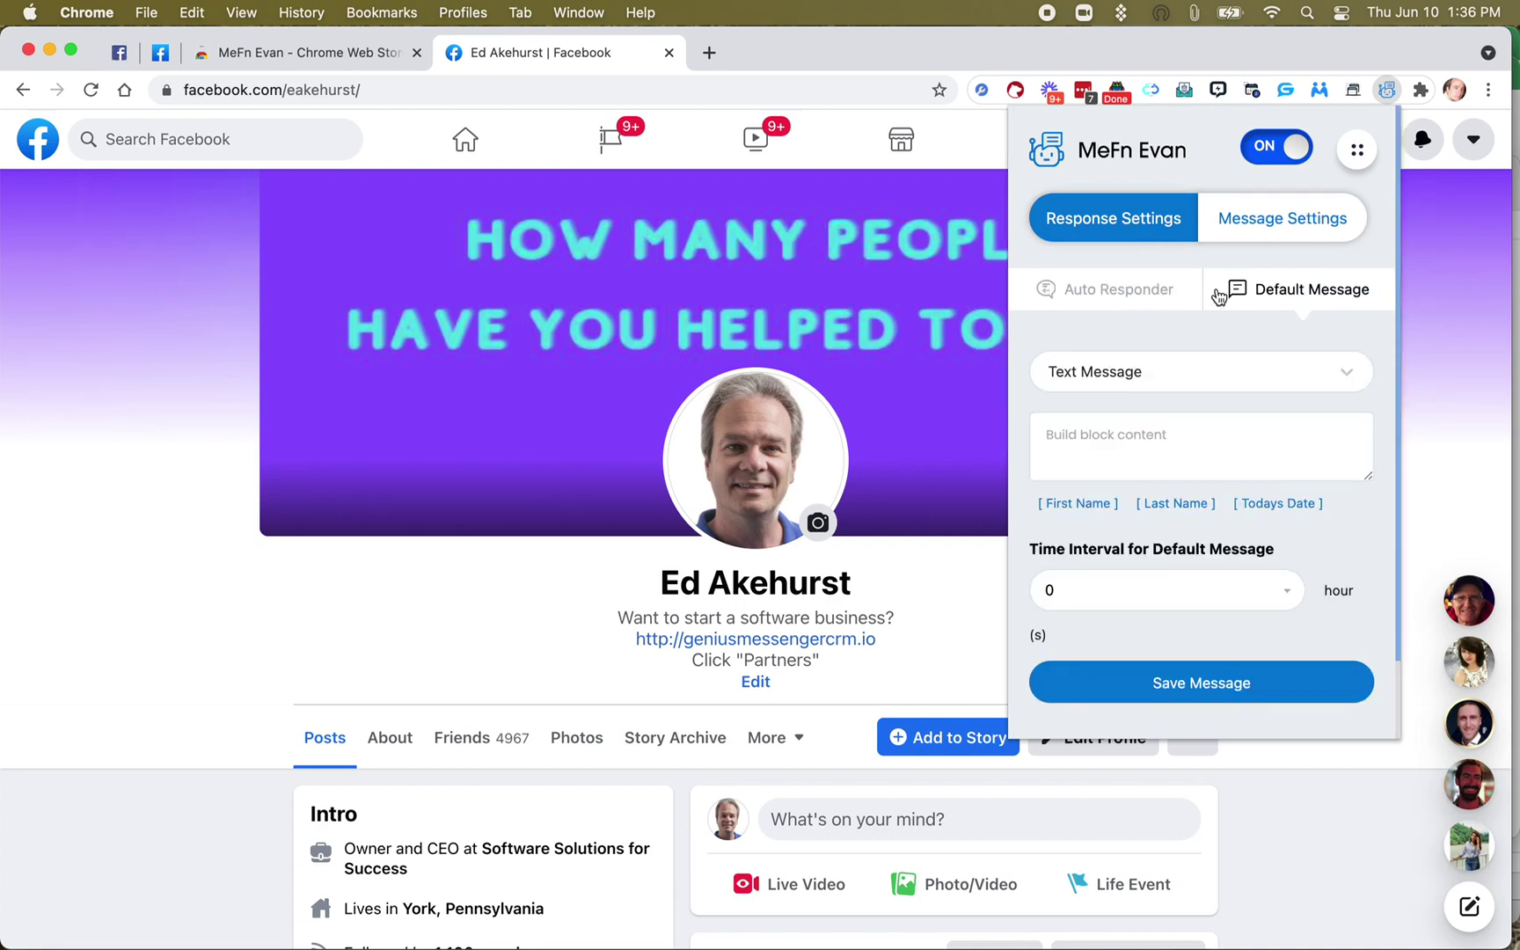
{"action": "left_click", "coordinate": [1110, 296]}
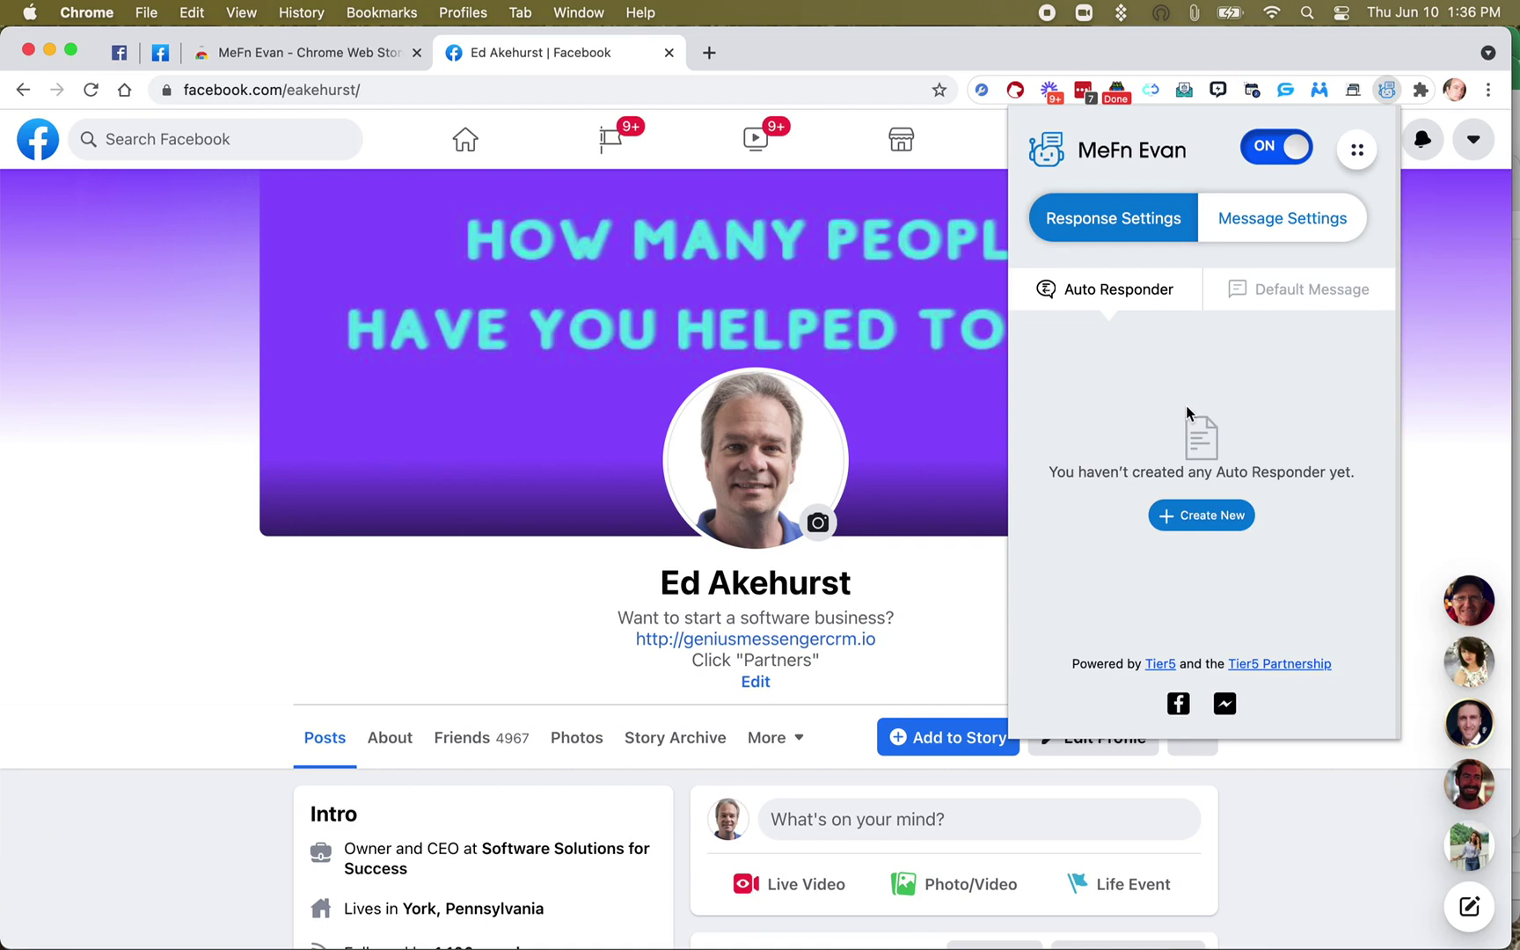
{"action": "left_click", "coordinate": [1291, 299]}
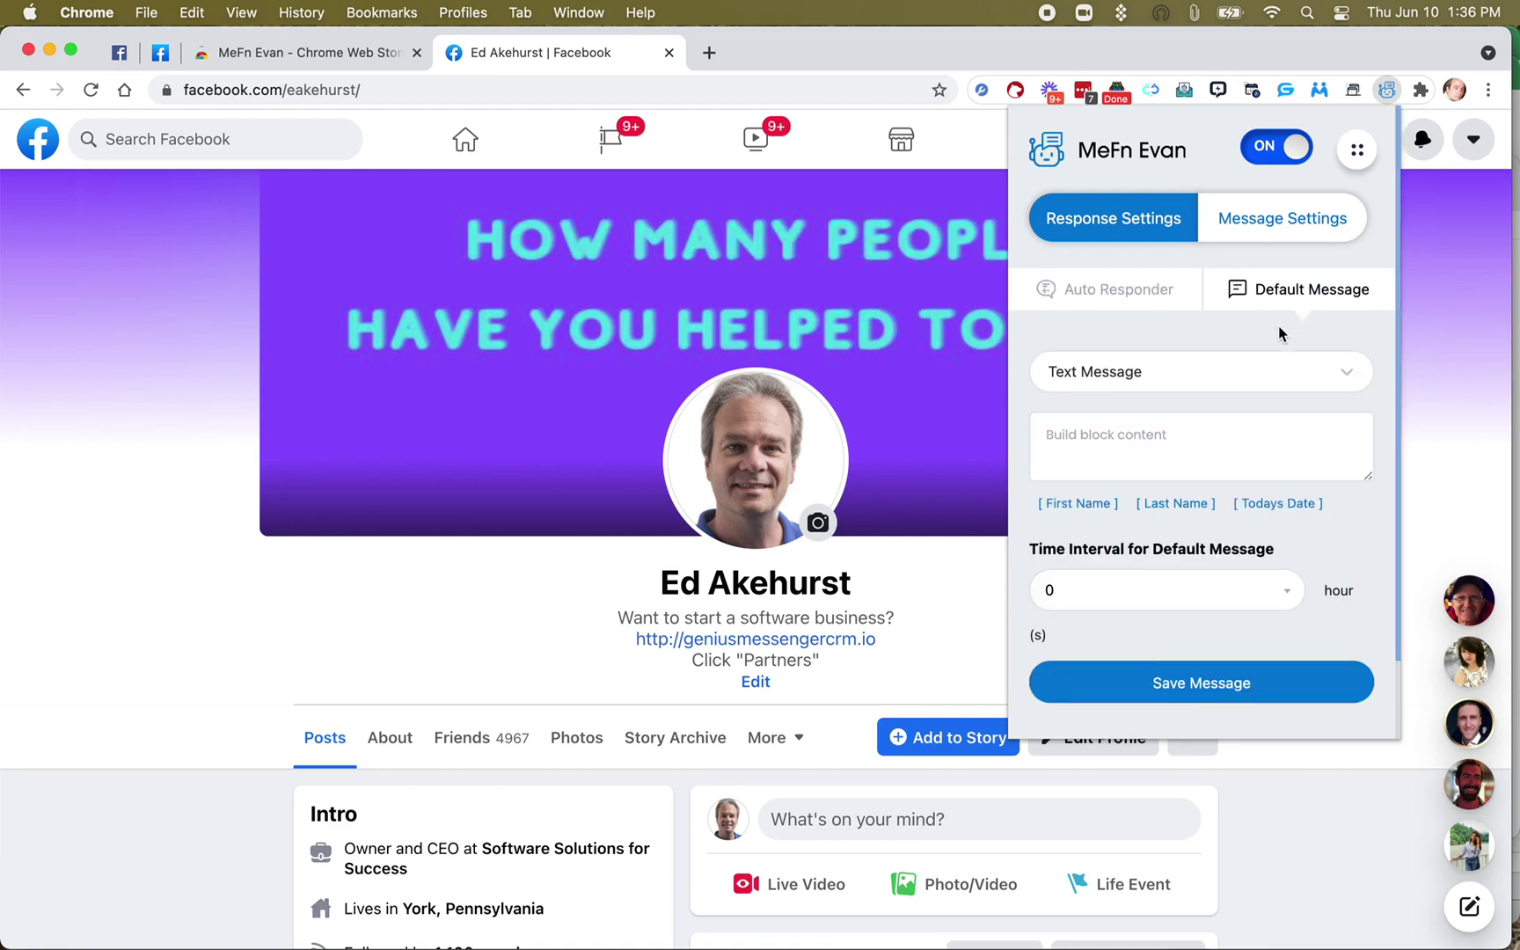
{"action": "left_click", "coordinate": [1146, 373]}
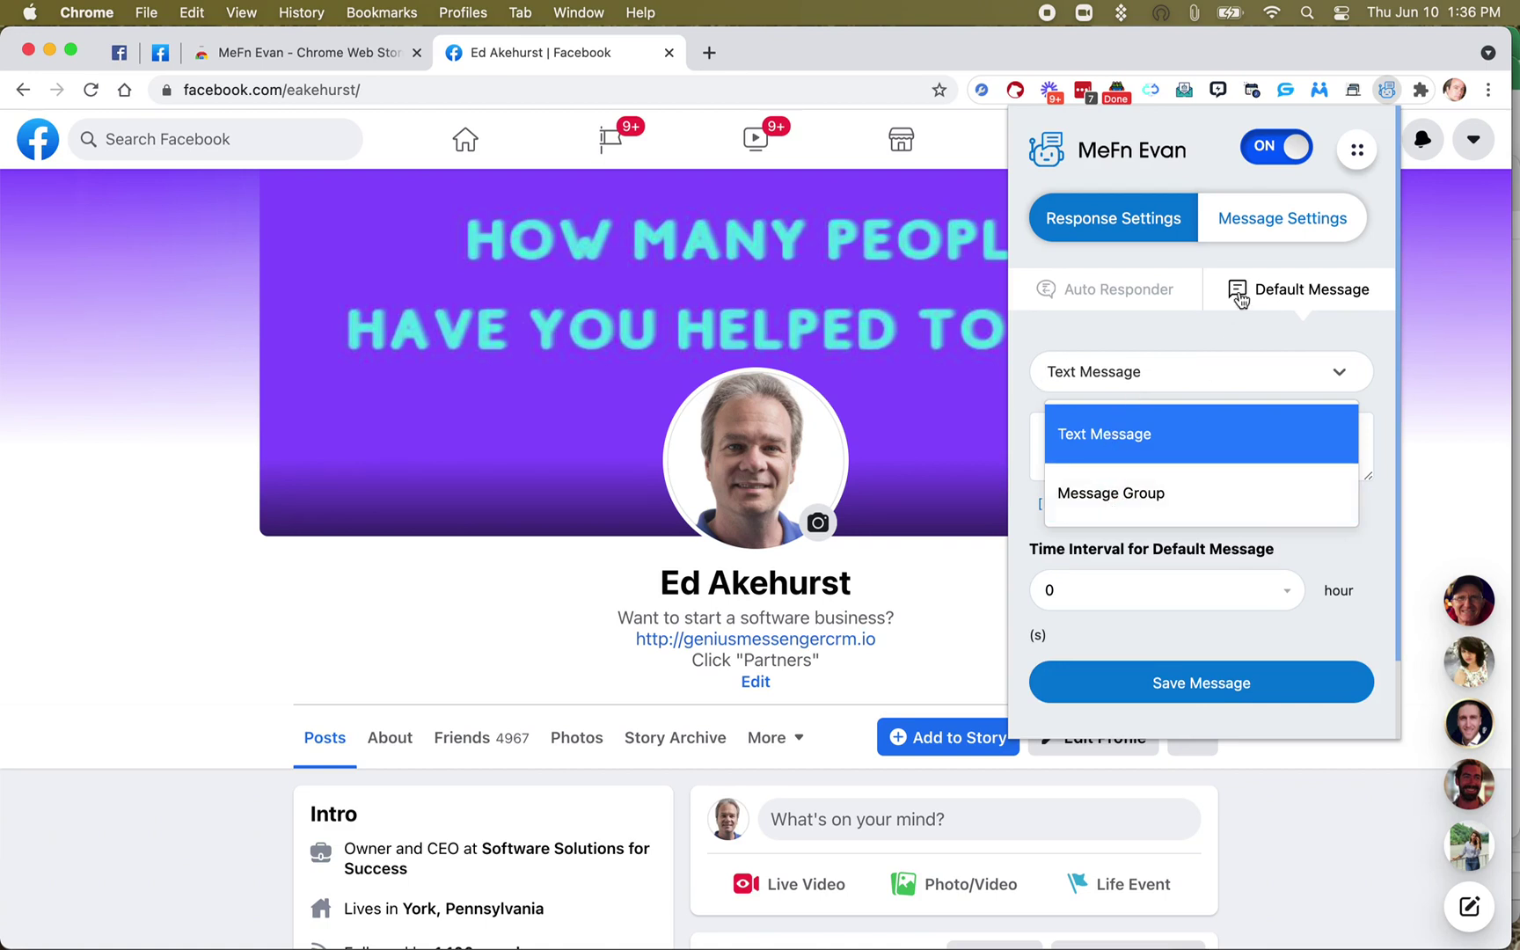
{"action": "left_click", "coordinate": [1249, 236]}
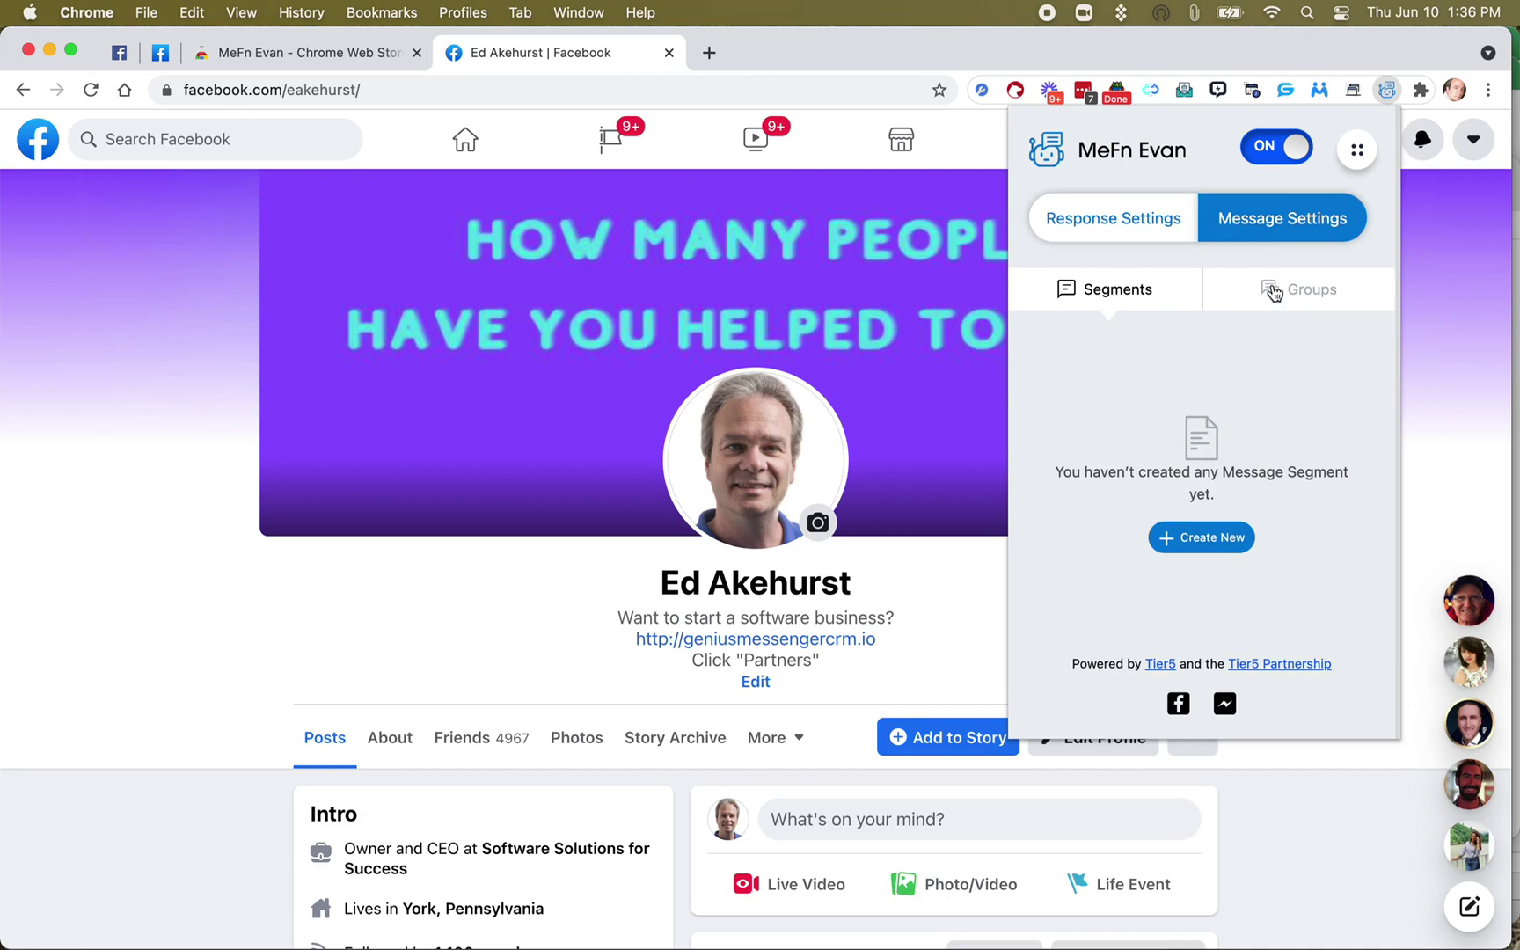
{"action": "left_click", "coordinate": [1132, 227]}
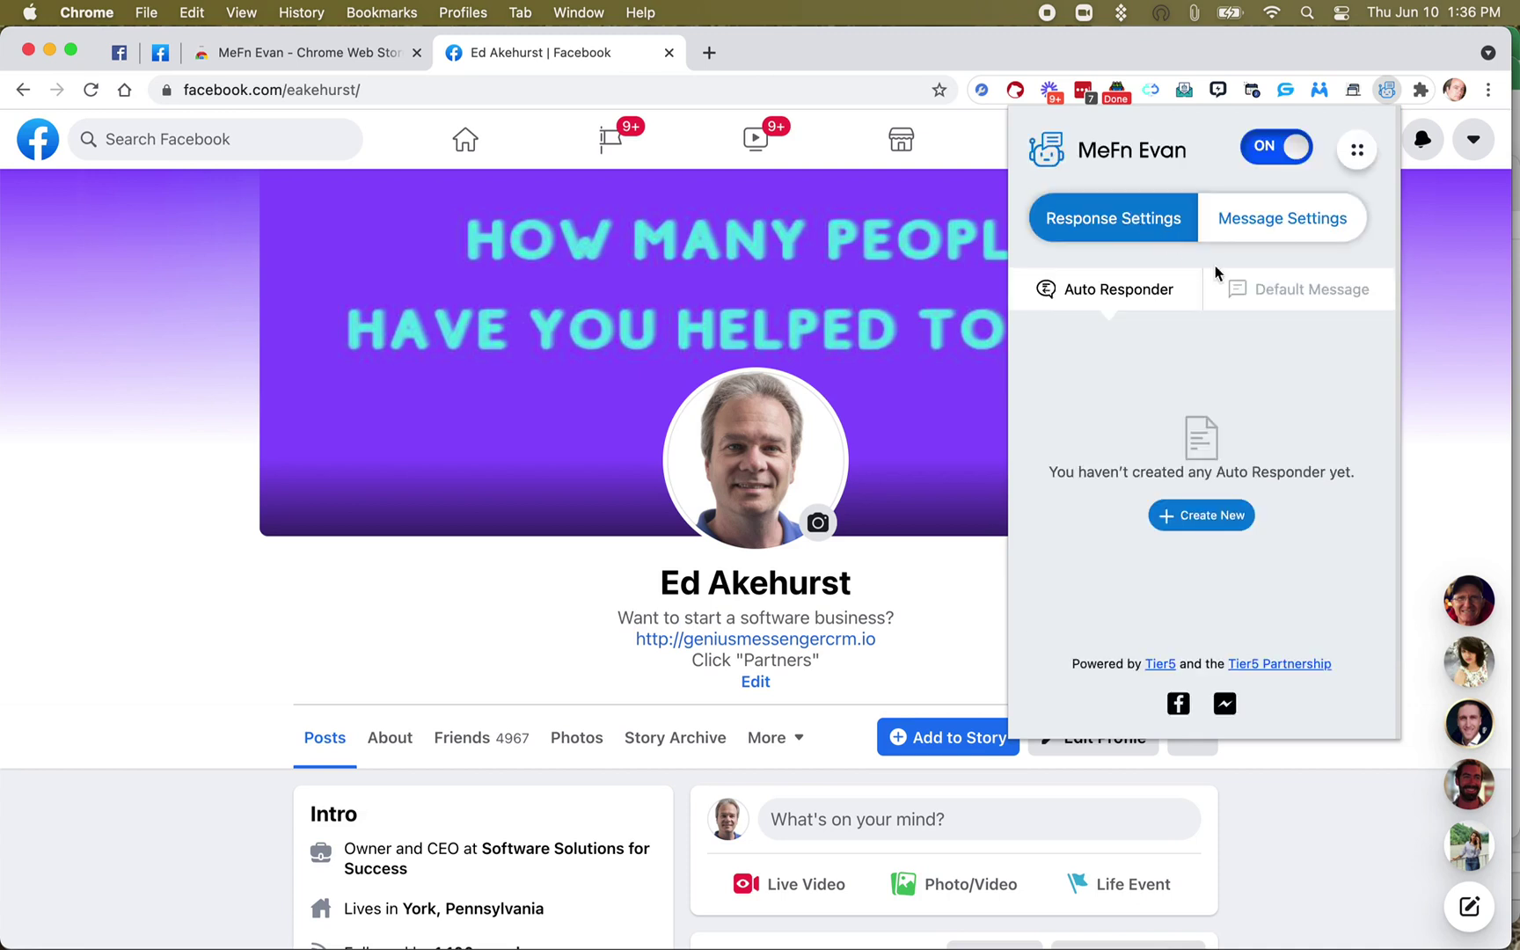
- Choose Text Message as the type of the default message in the response settings
{"action": "left_click", "coordinate": [1292, 299]}
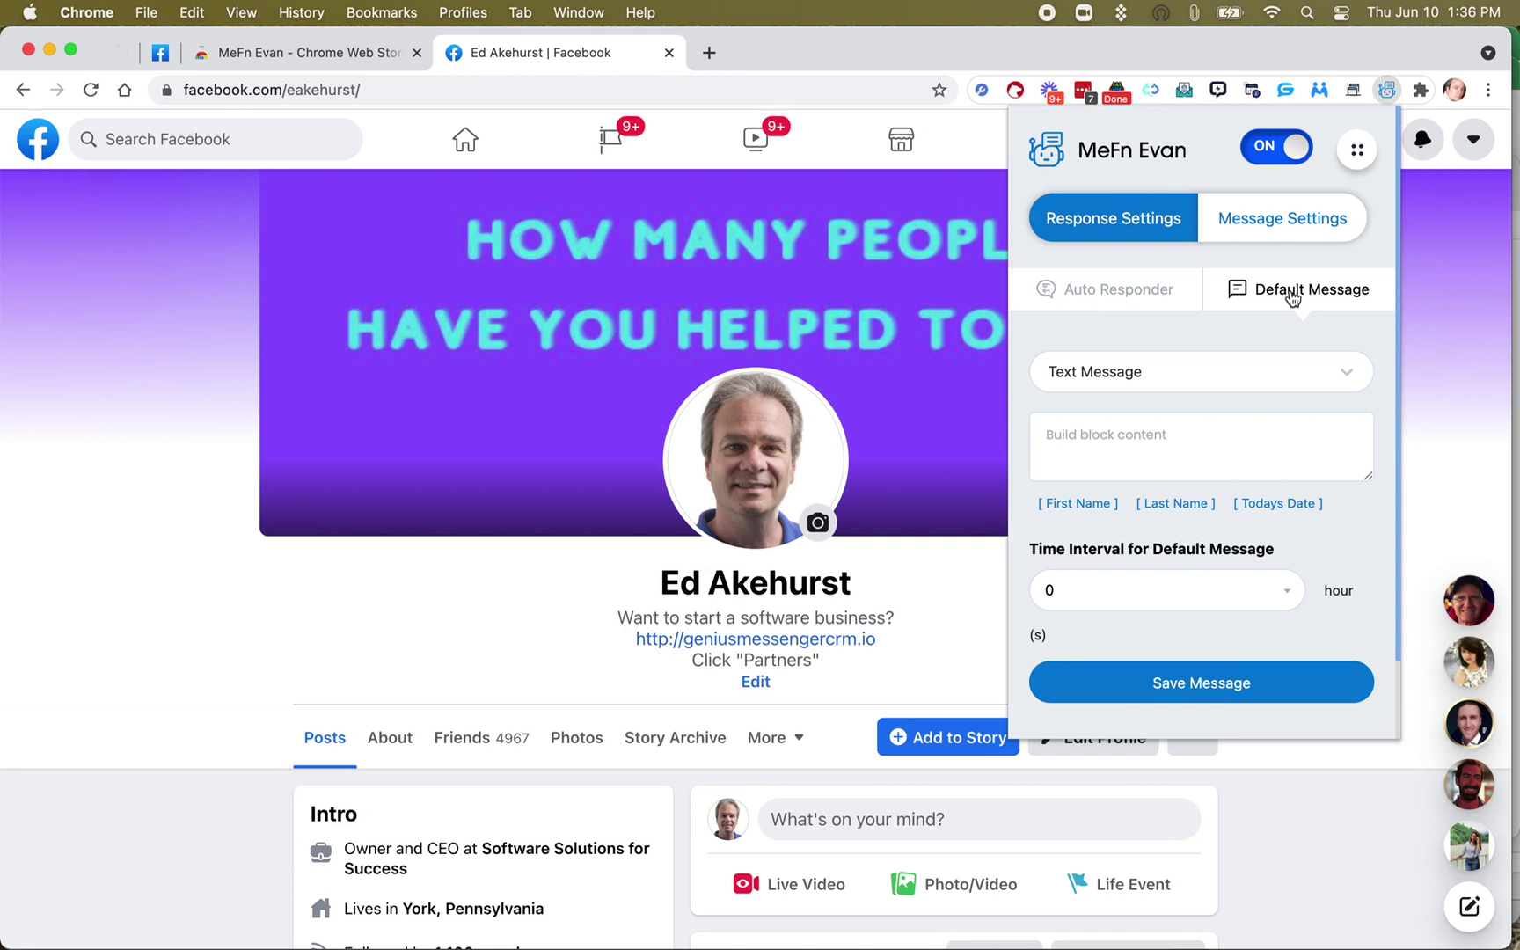
{"action": "left_click", "coordinate": [1168, 366]}
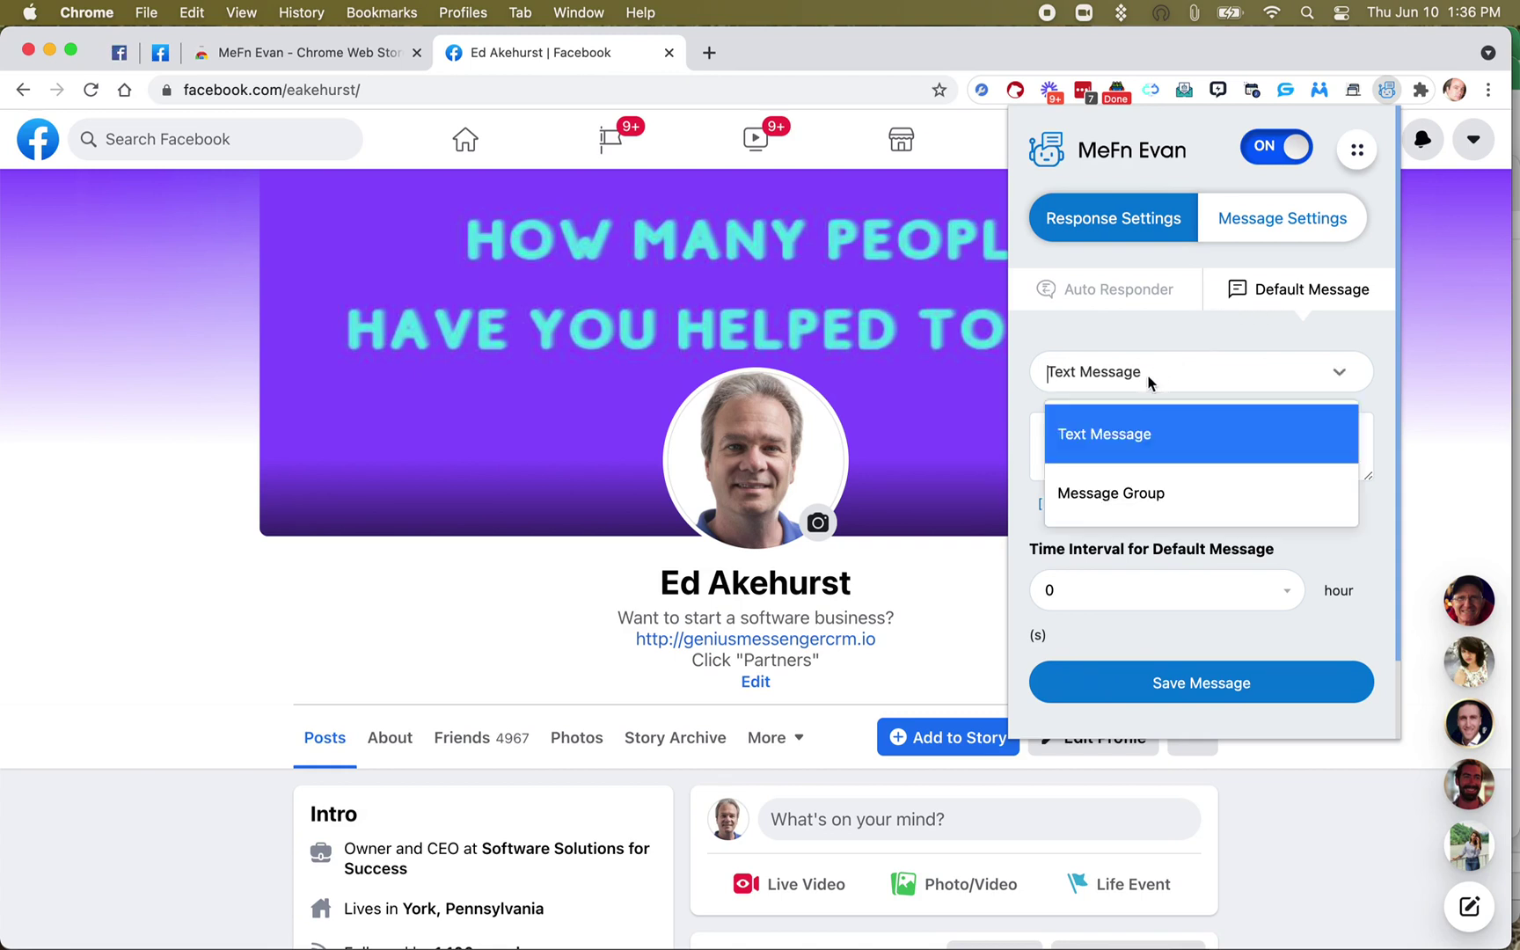
{"action": "left_click", "coordinate": [1102, 432]}
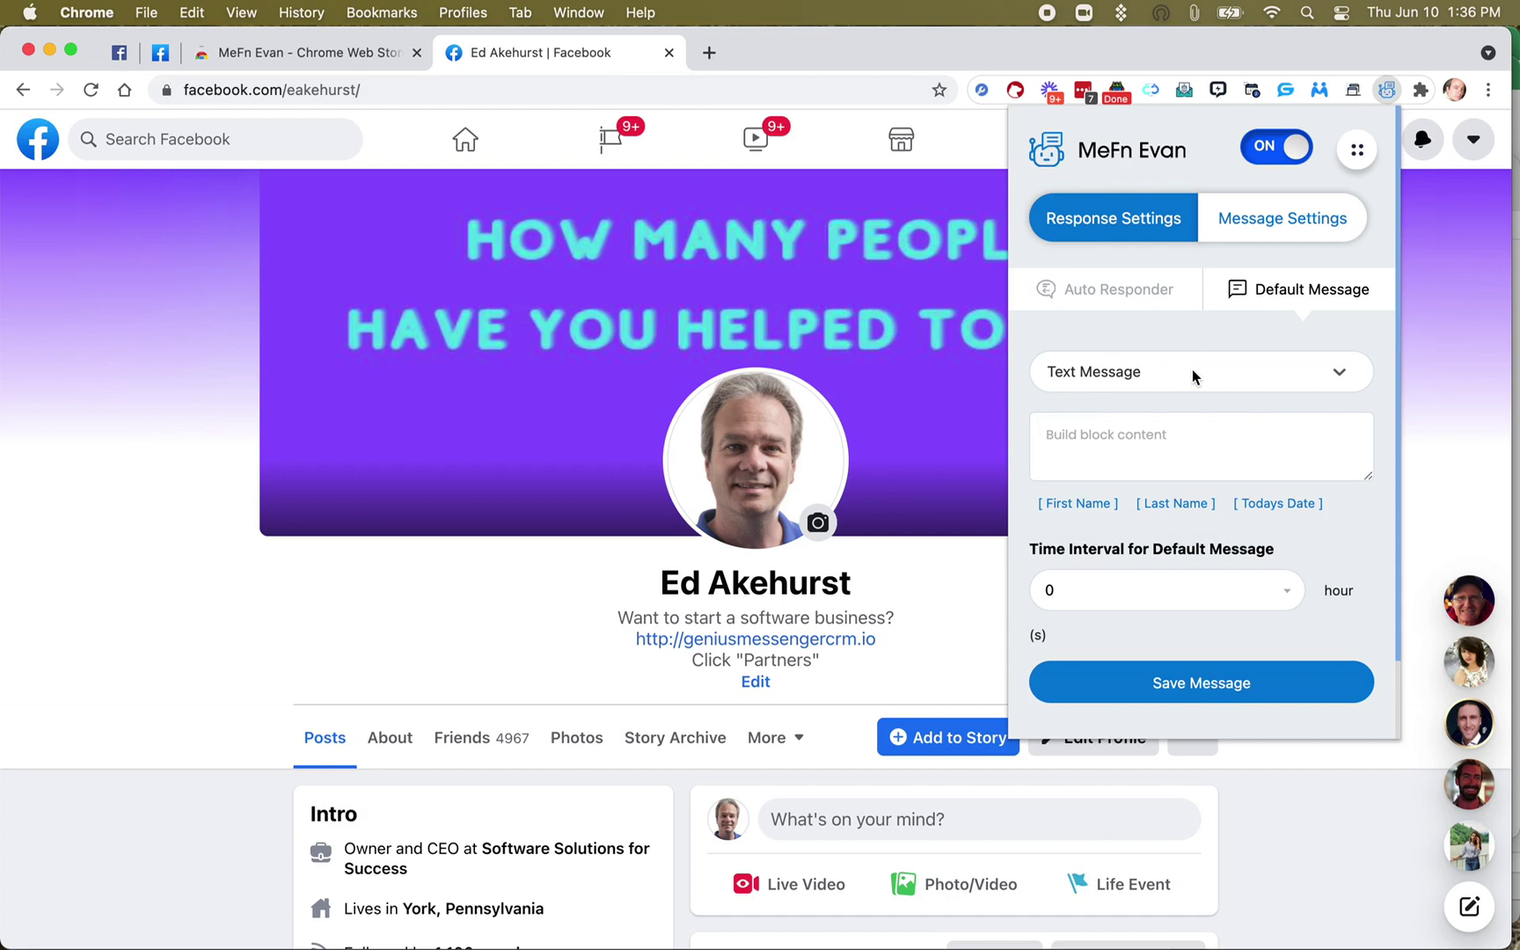
- Enlarge the message box and write "Sorry, I am in the middle of something right now, but will get back to you as soon as I can."
{"action": "left_click", "coordinate": [1194, 444]}
{"action": "left_click_drag", "start_coordinate": [1367, 475], "coordinate": [1367, 655]}
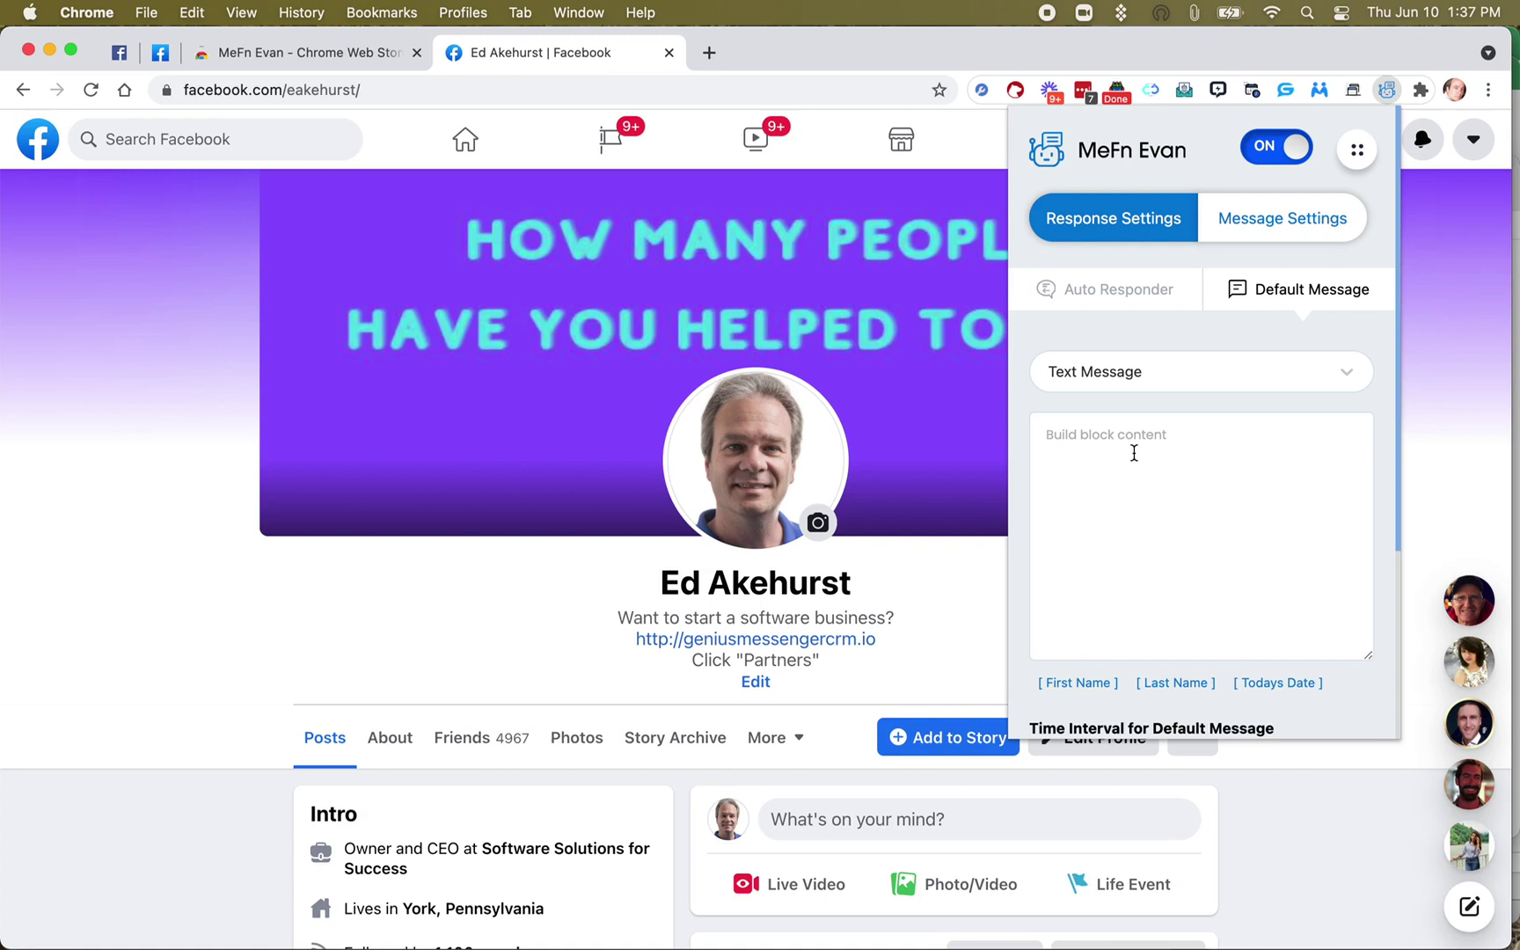
{"action": "type", "text": "Sorry, I am in the middle of something right now"}
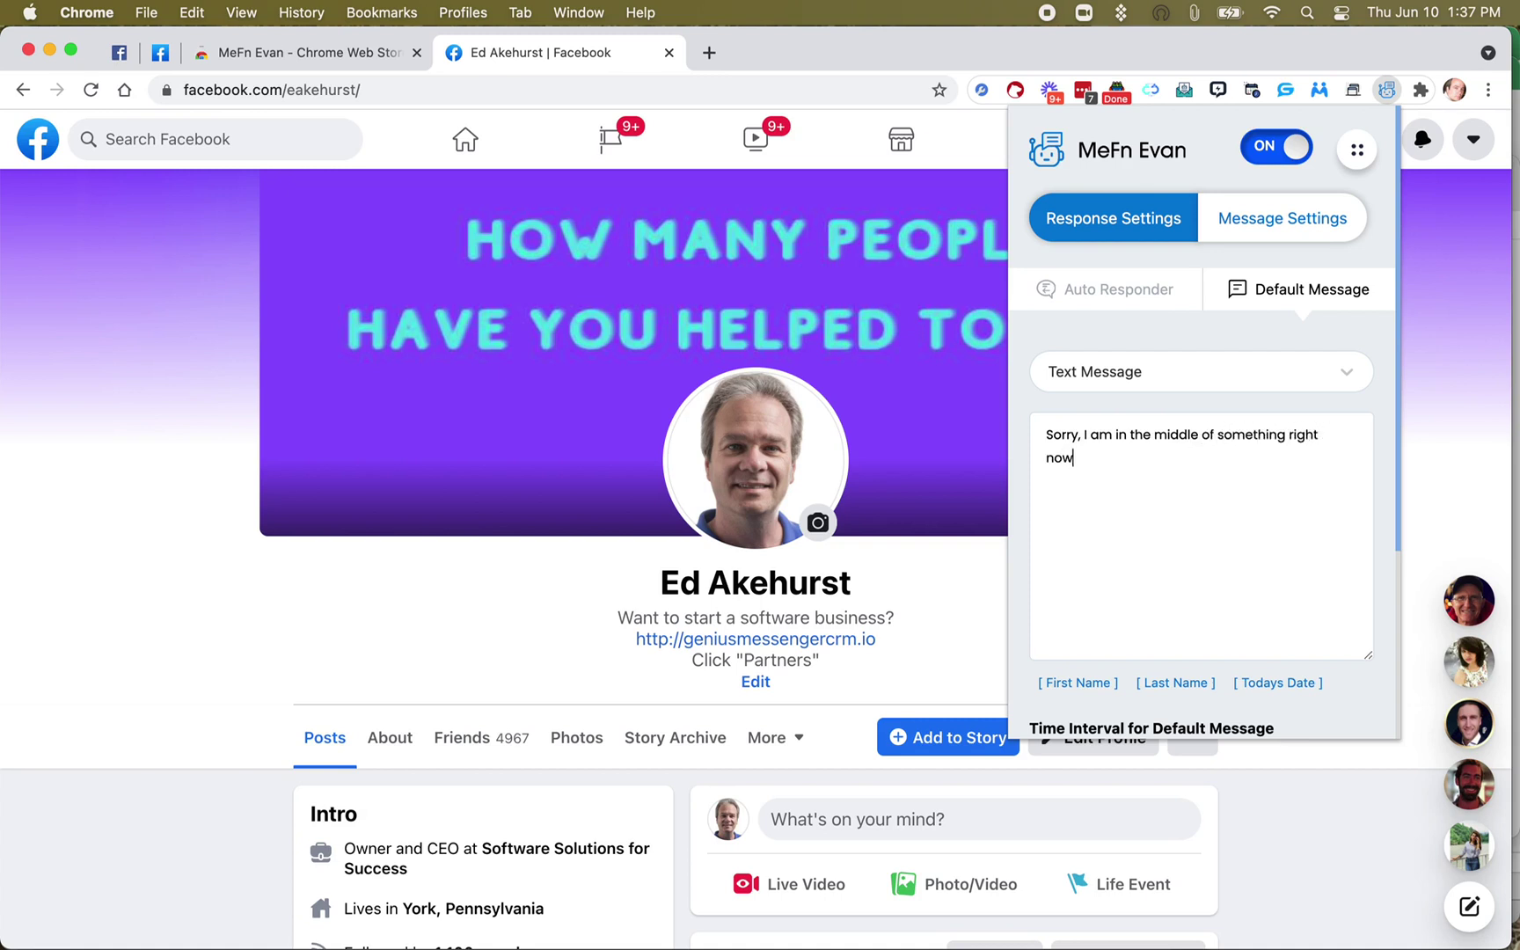
{"action": "type", "text": ", but will get back to you as soon a"}
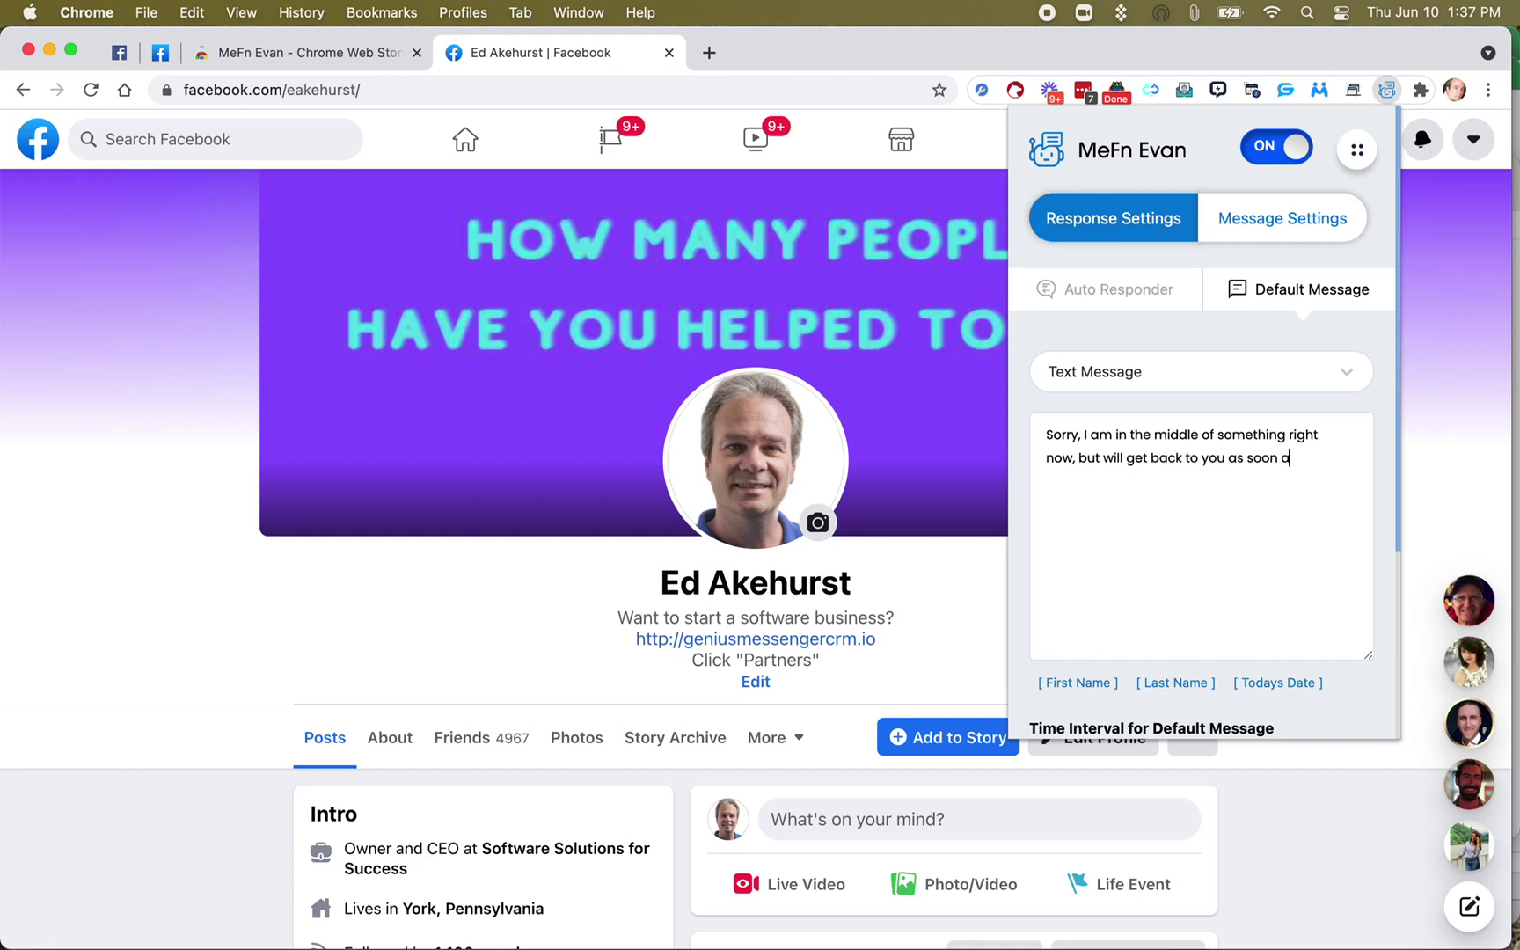
{"action": "type", "text": "s I can."}
- Insert the First Name placeholder after "Sorry," with a space before it and a comma after it
{"action": "left_click", "coordinate": [1081, 433]}
{"action": "left_click", "coordinate": [1078, 682]}
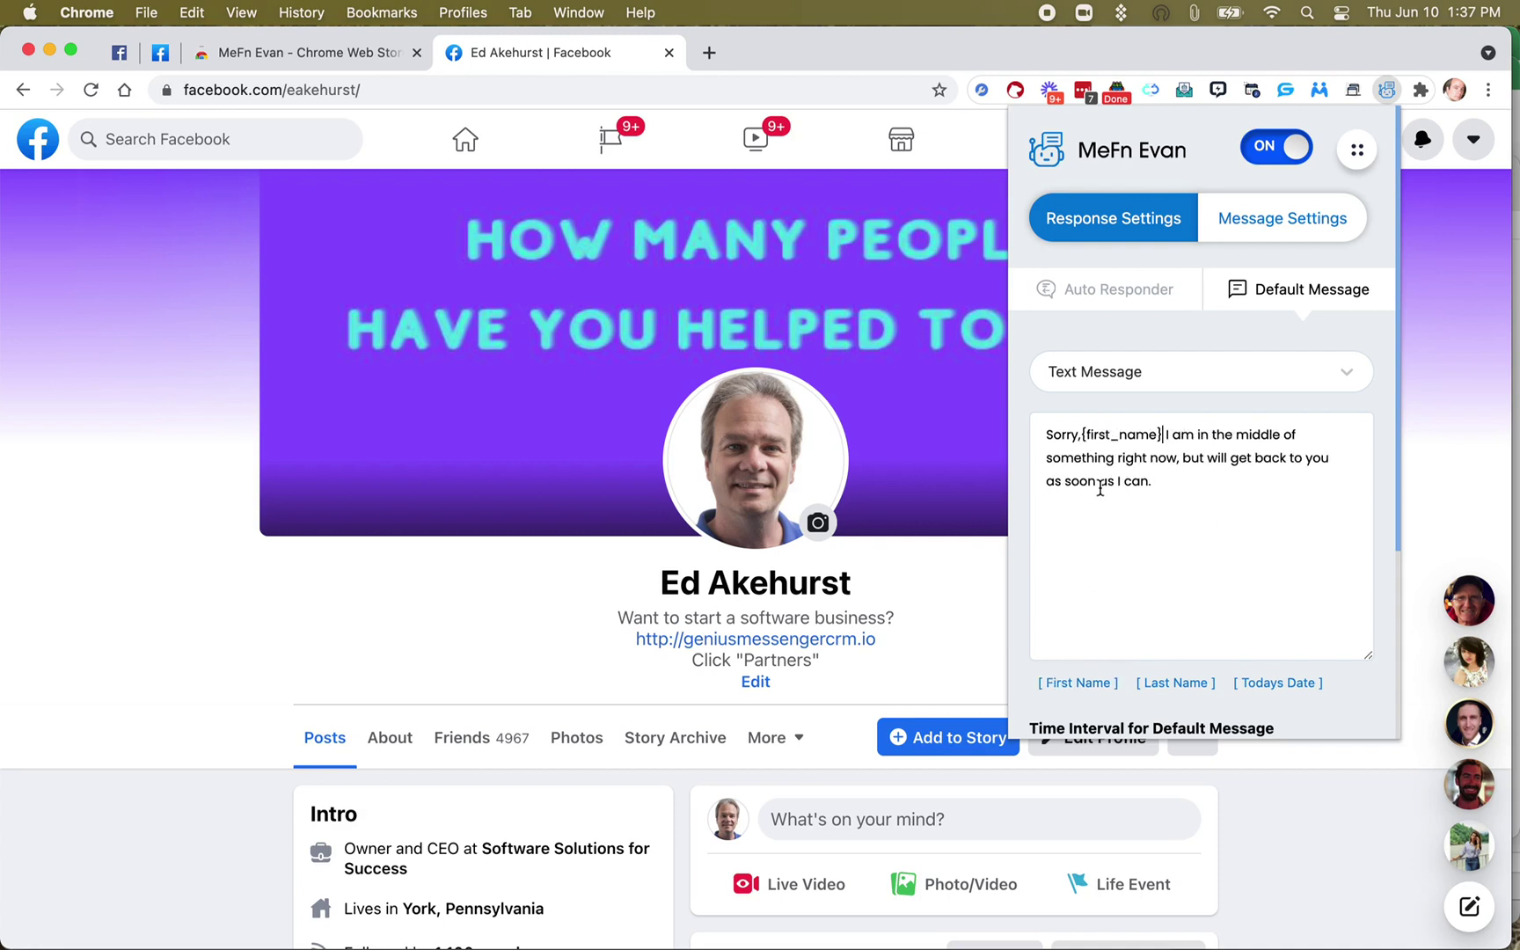
{"action": "left_click", "coordinate": [1082, 434]}
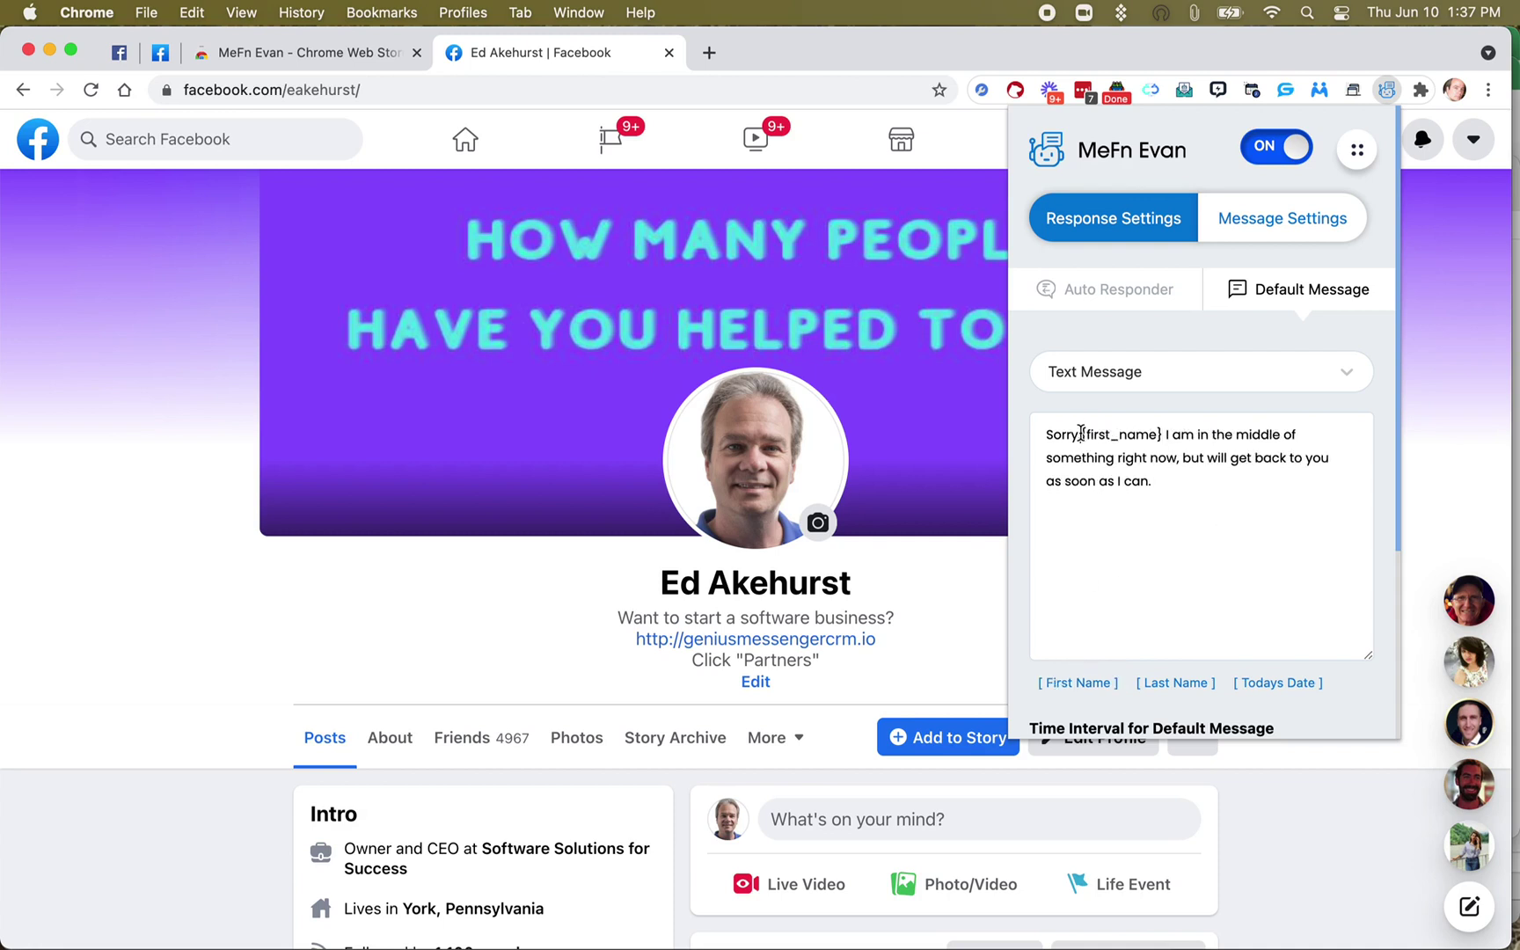
{"action": "left_click", "coordinate": [1164, 438]}
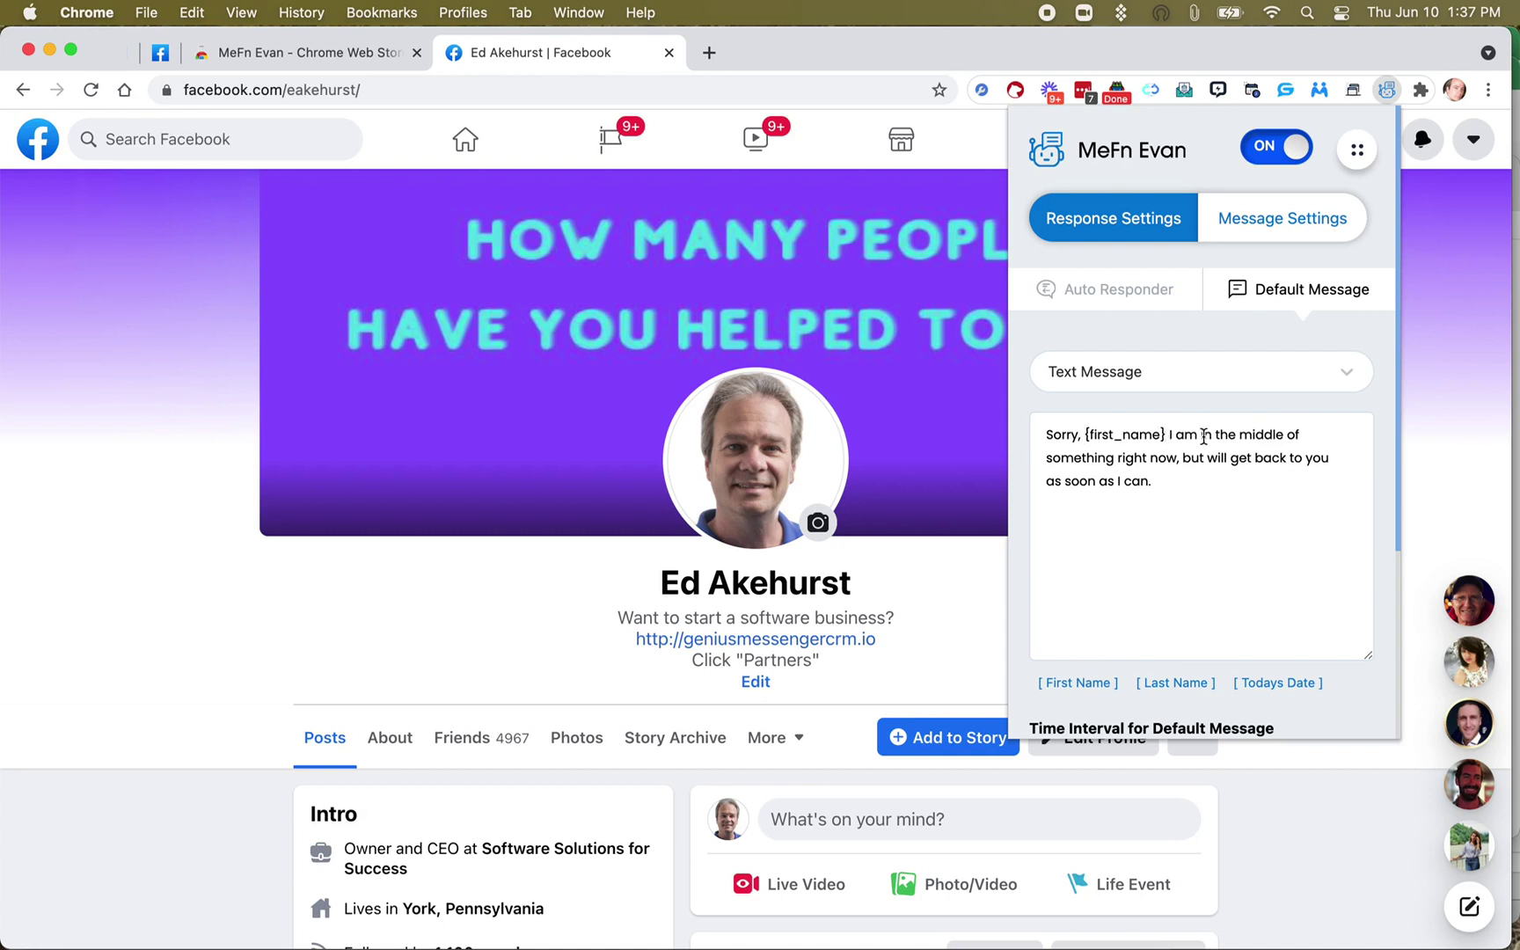
{"action": "type", "text": ","}
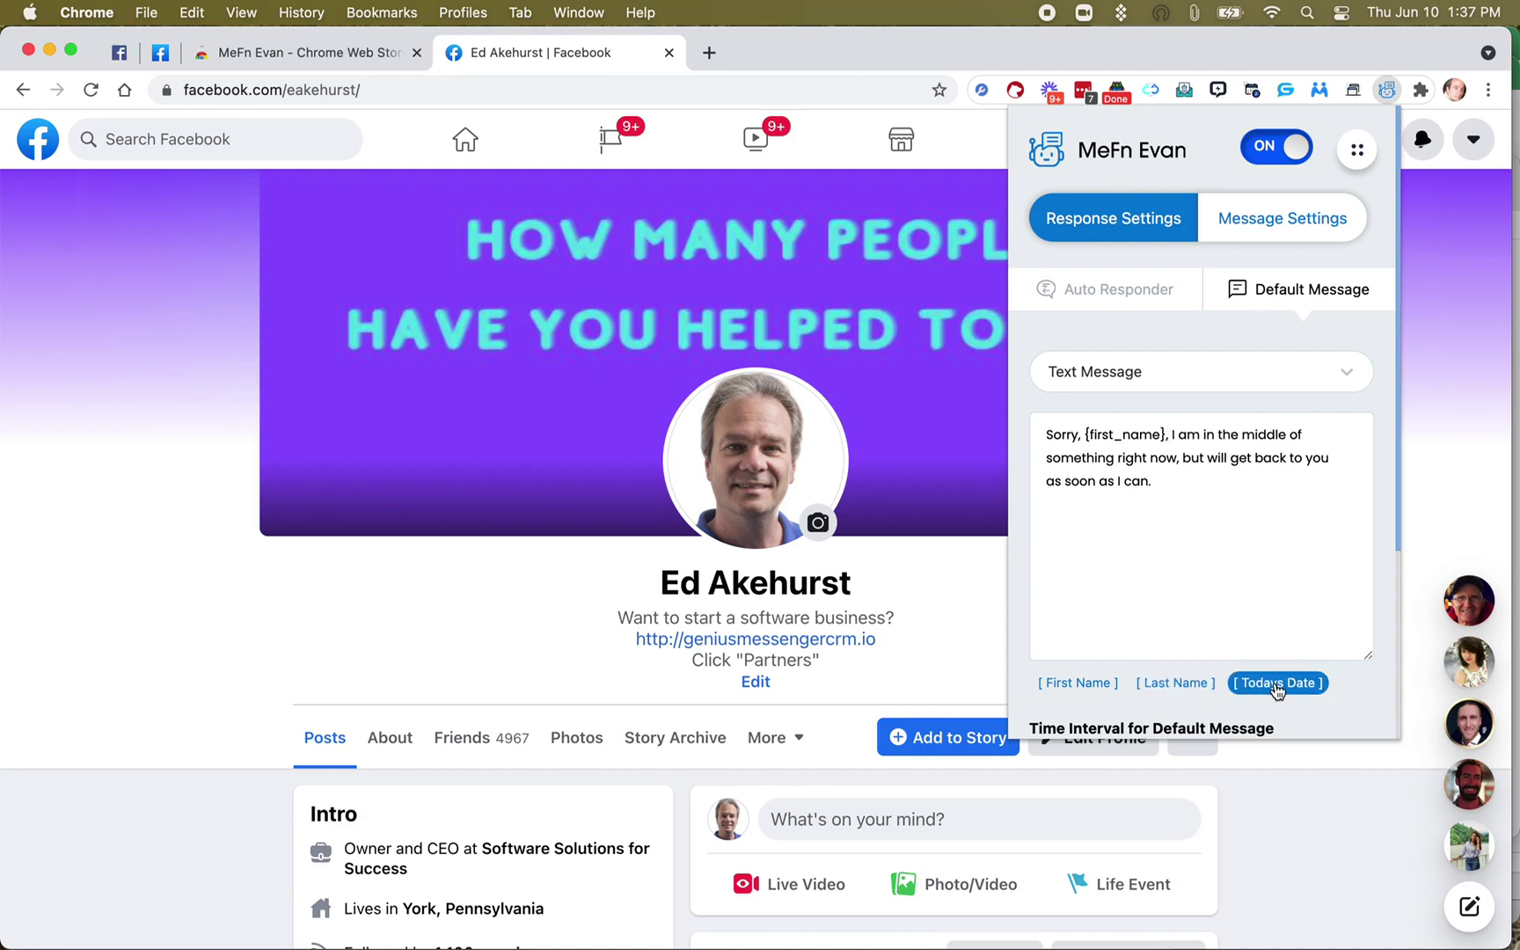
- Set the time interval for the default message to 1 hour and save the message
{"action": "scroll", "coordinate": [1201, 535], "scroll_direction": "down", "scroll_amount": 3}
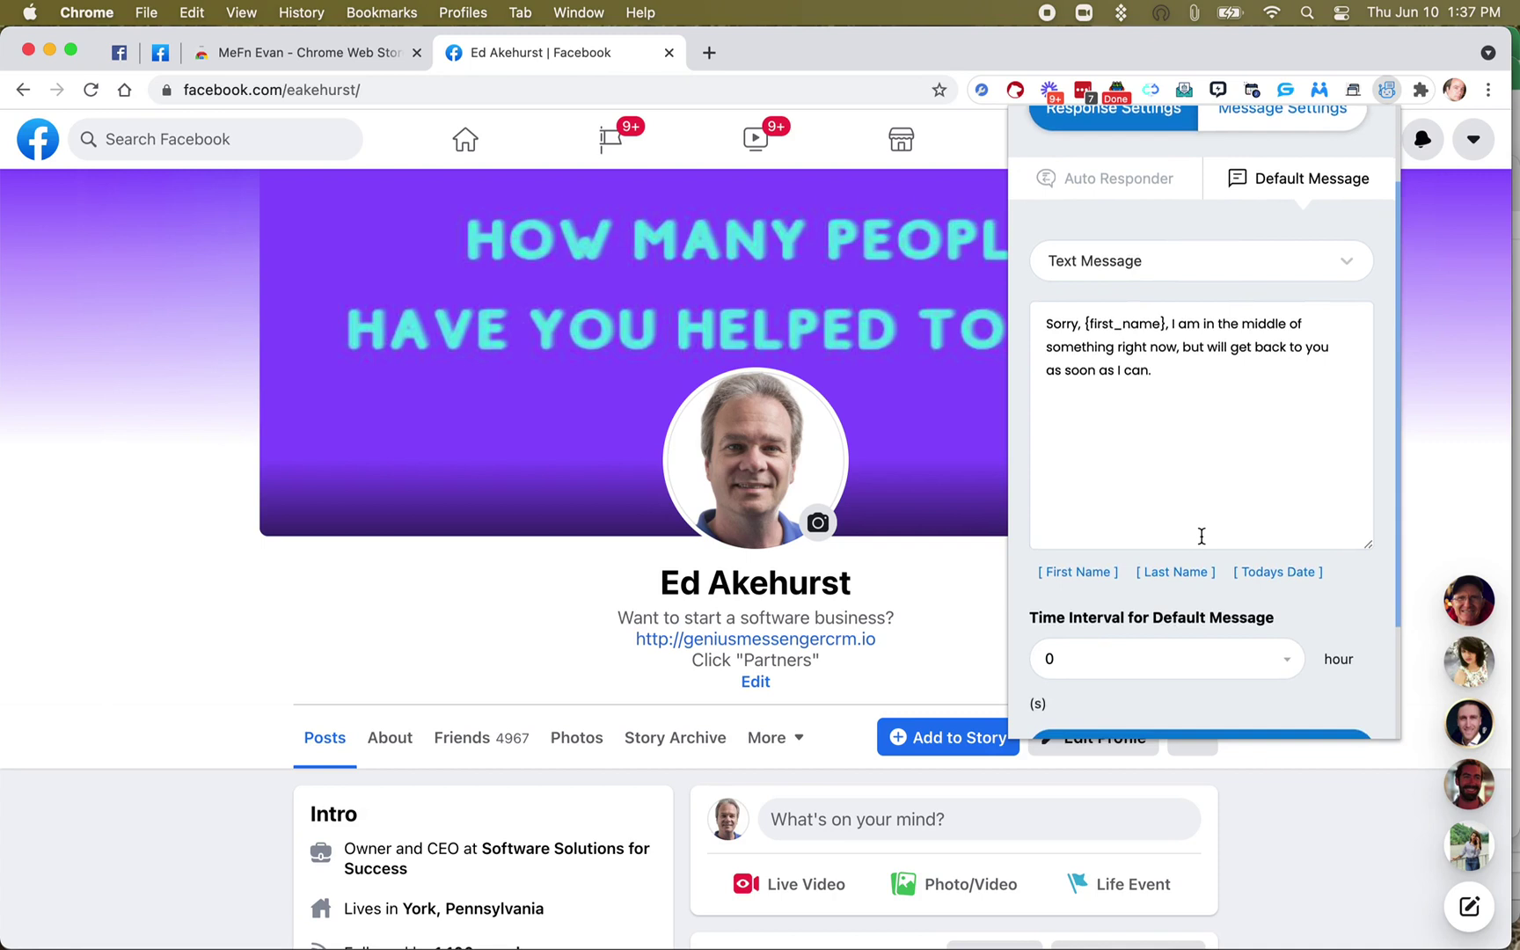
{"action": "scroll", "coordinate": [1201, 536], "scroll_direction": "down", "scroll_amount": 4}
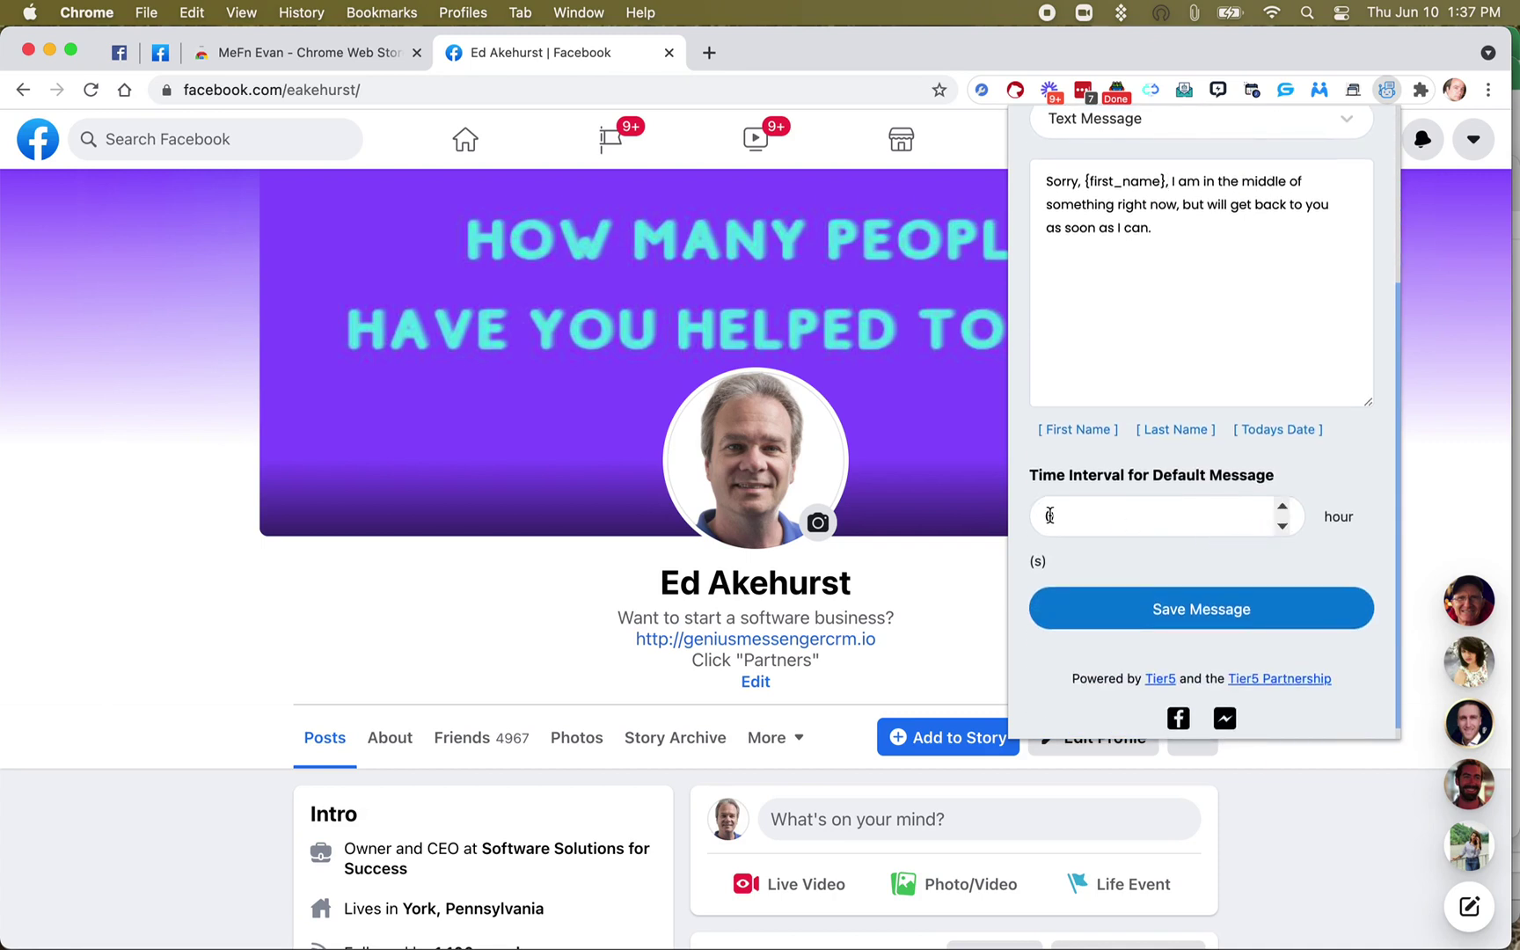
{"action": "left_click", "coordinate": [1283, 506]}
{"action": "left_click", "coordinate": [1163, 613]}
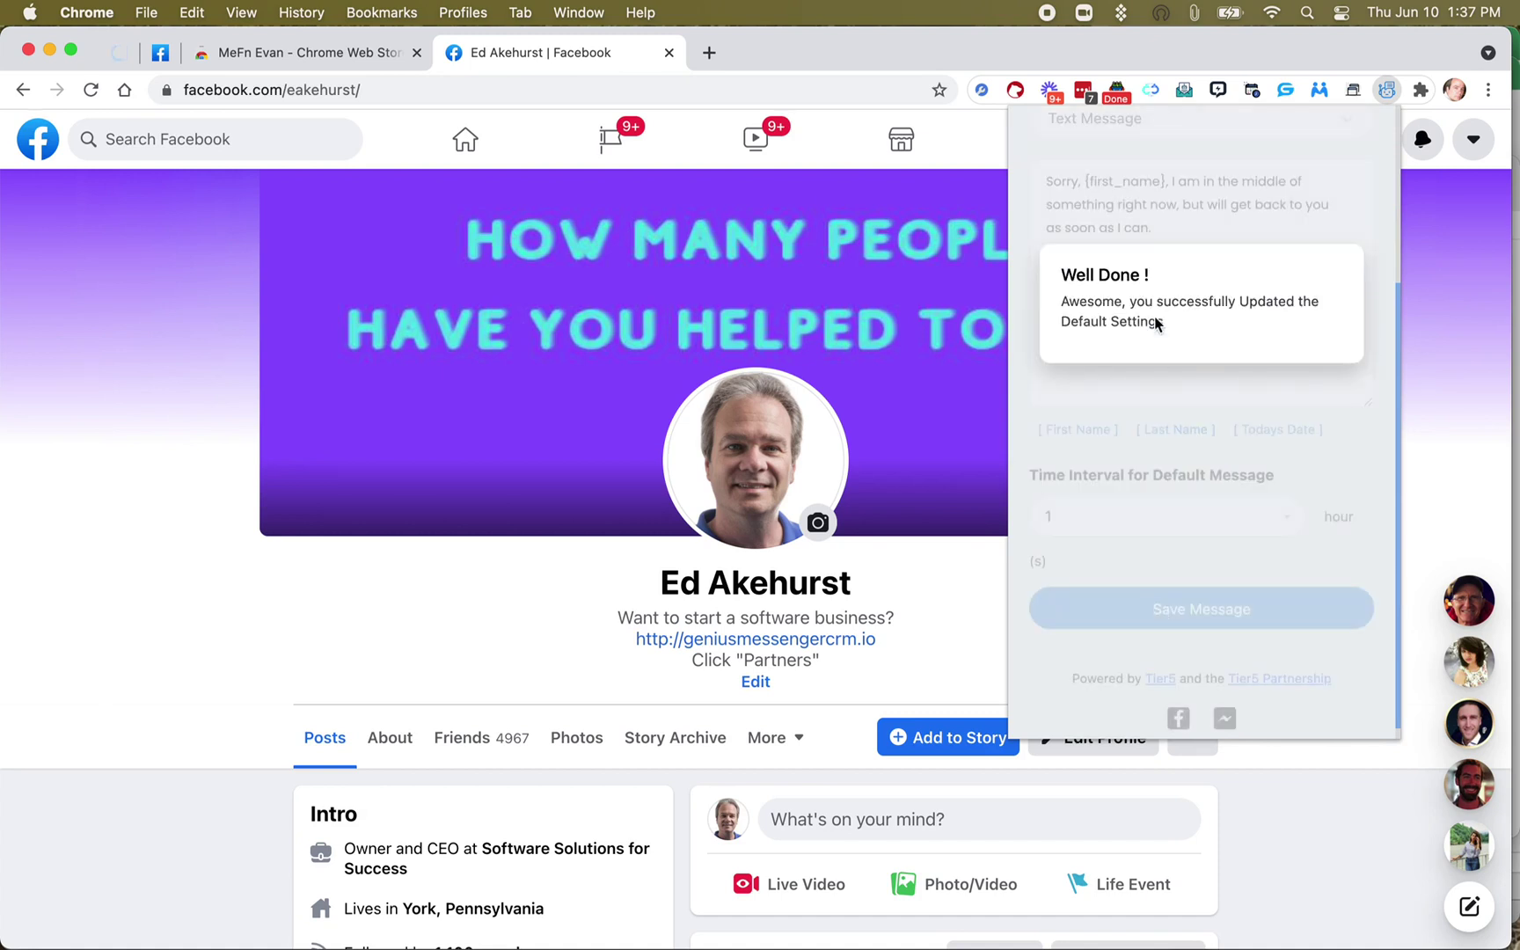
- Switch from the default message to the auto responders and start creating a new one
{"action": "scroll", "coordinate": [1245, 348], "scroll_direction": "up", "scroll_amount": 2}
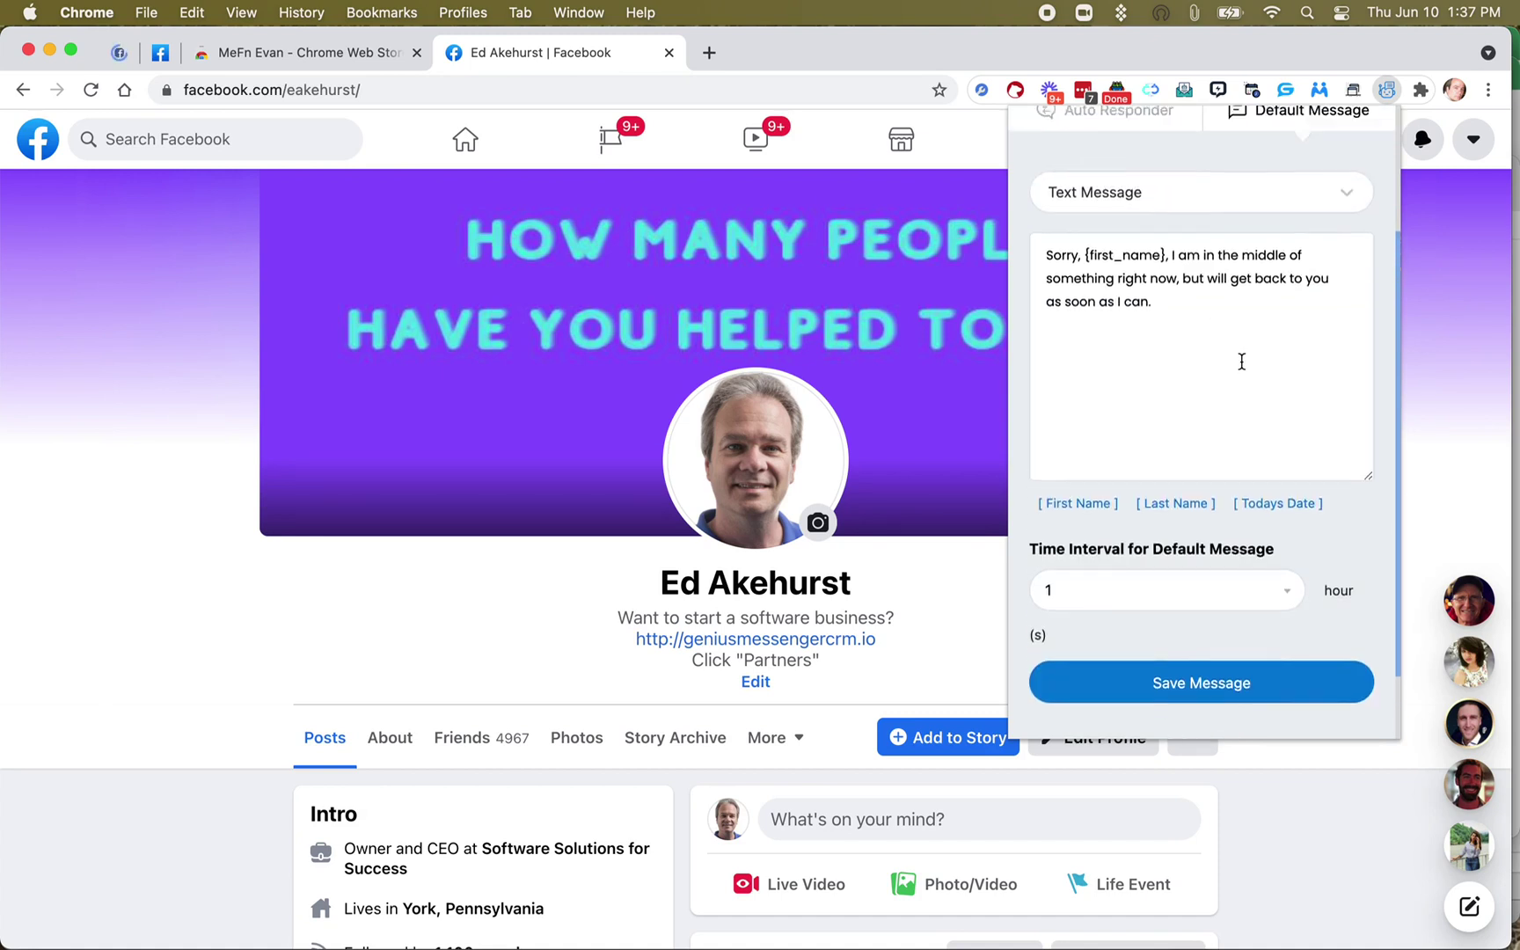
{"action": "scroll", "coordinate": [1241, 361], "scroll_direction": "up", "scroll_amount": 4}
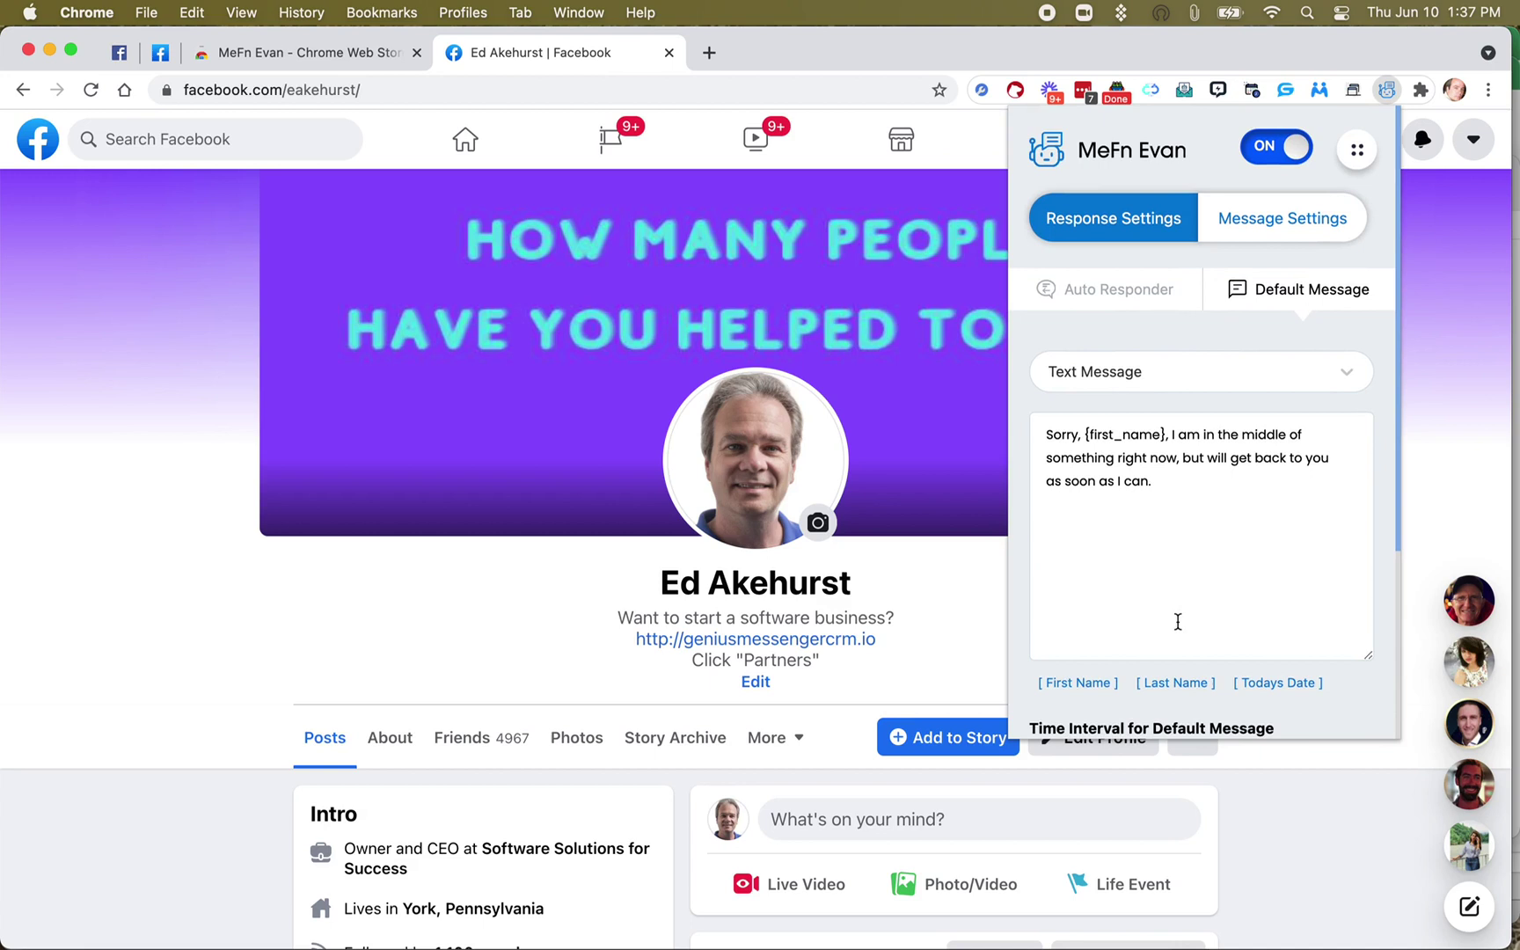
{"action": "left_click", "coordinate": [1143, 299]}
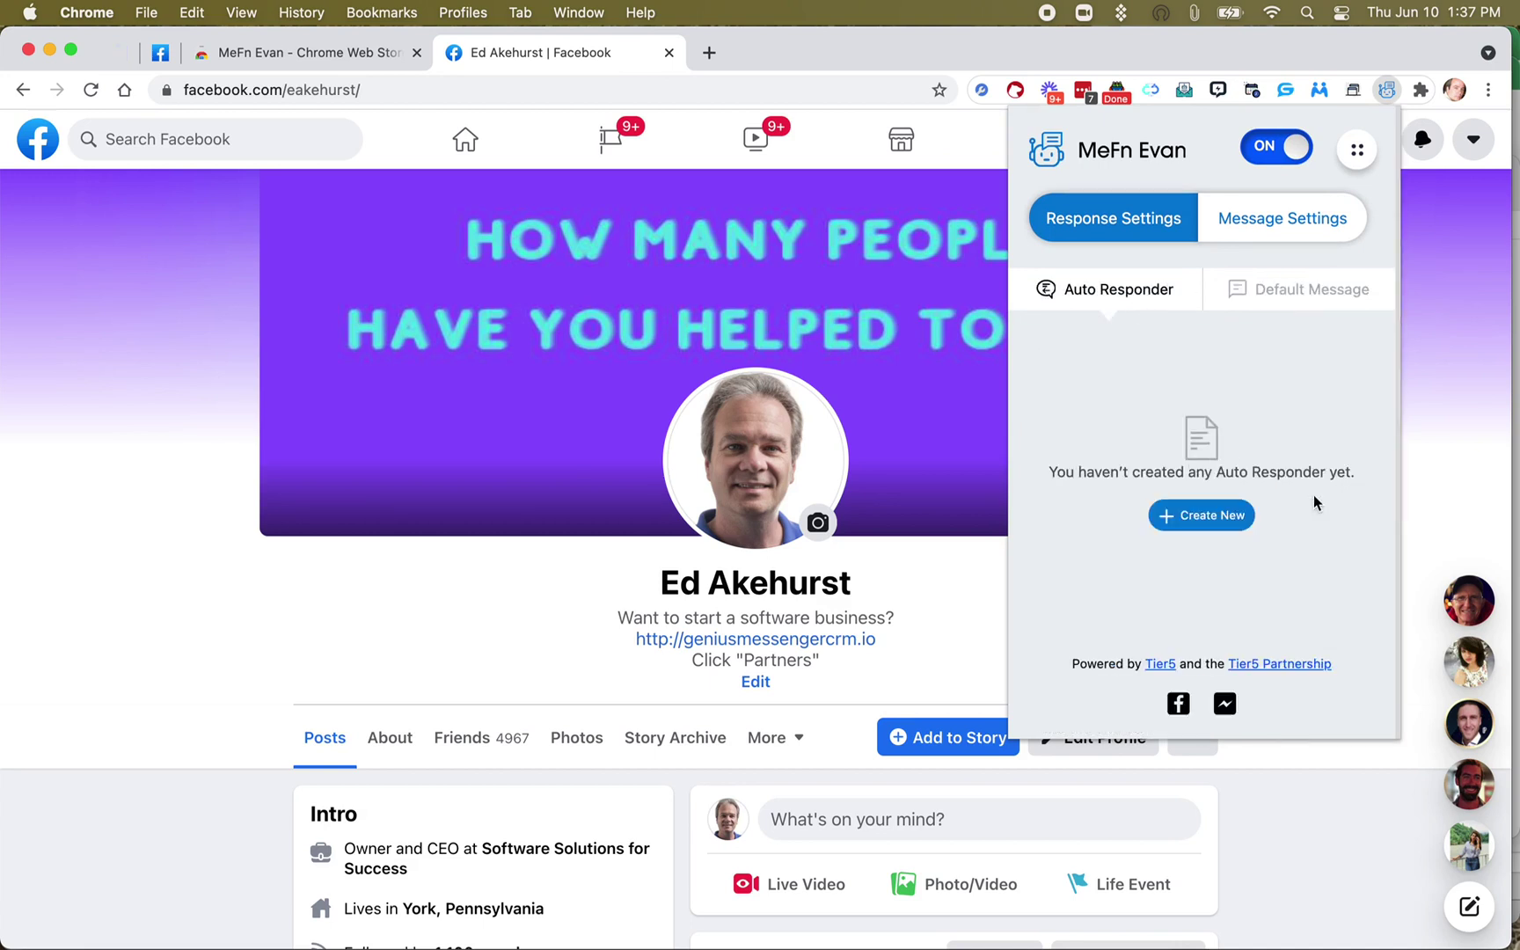
{"action": "left_click", "coordinate": [1229, 517]}
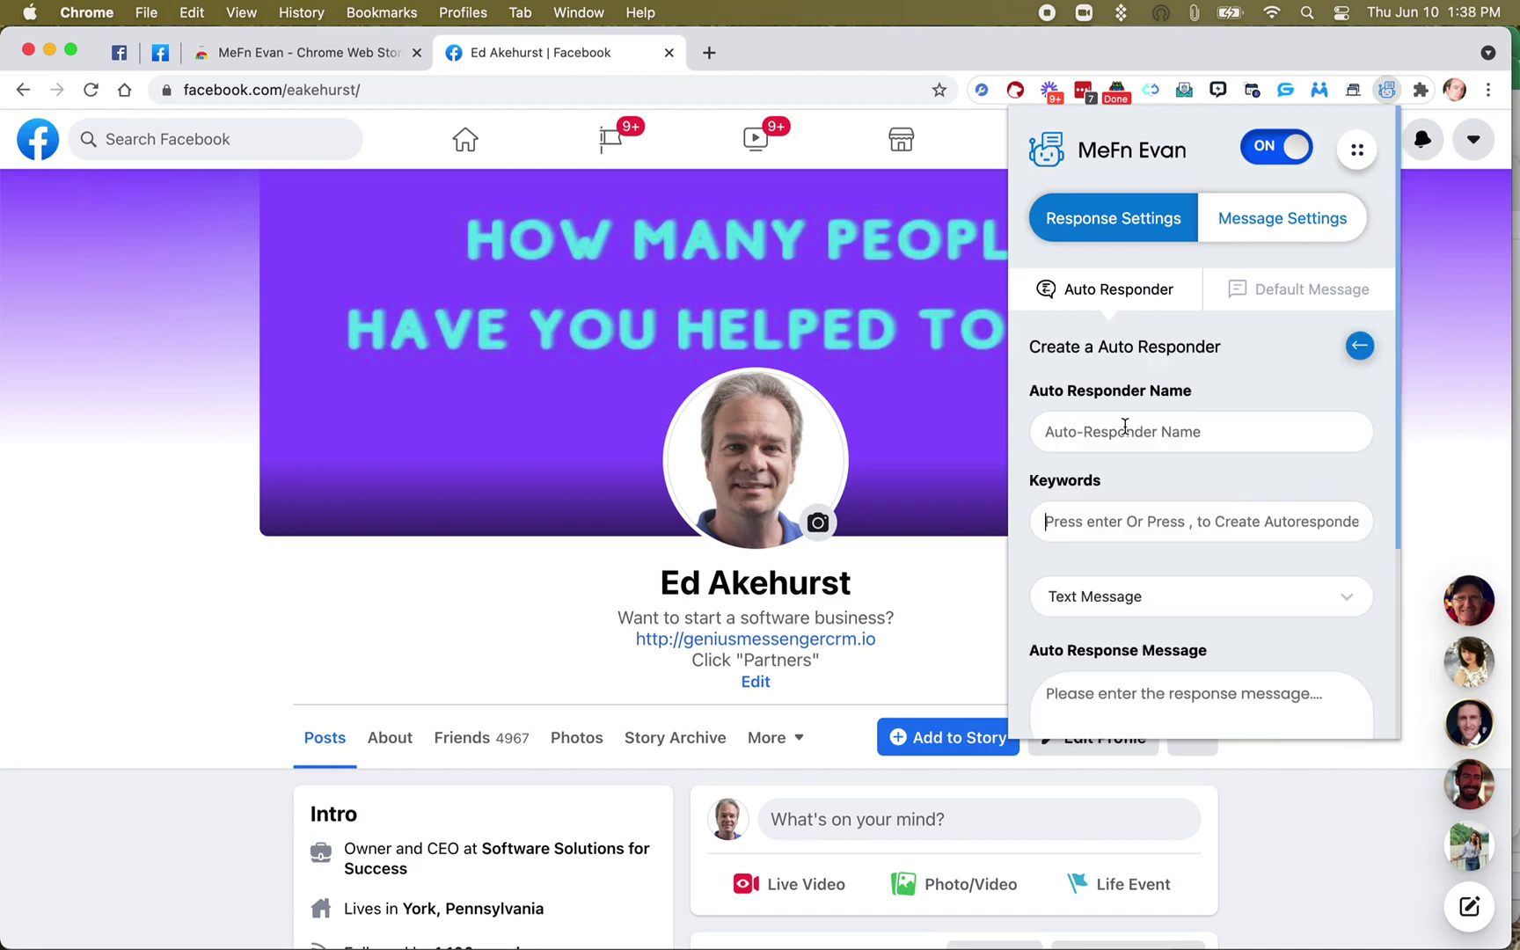
- Name the auto responder "Thanks" and add the keywords "thanks" and "thank you"
{"action": "scroll", "coordinate": [1125, 426], "scroll_direction": "down", "scroll_amount": 3}
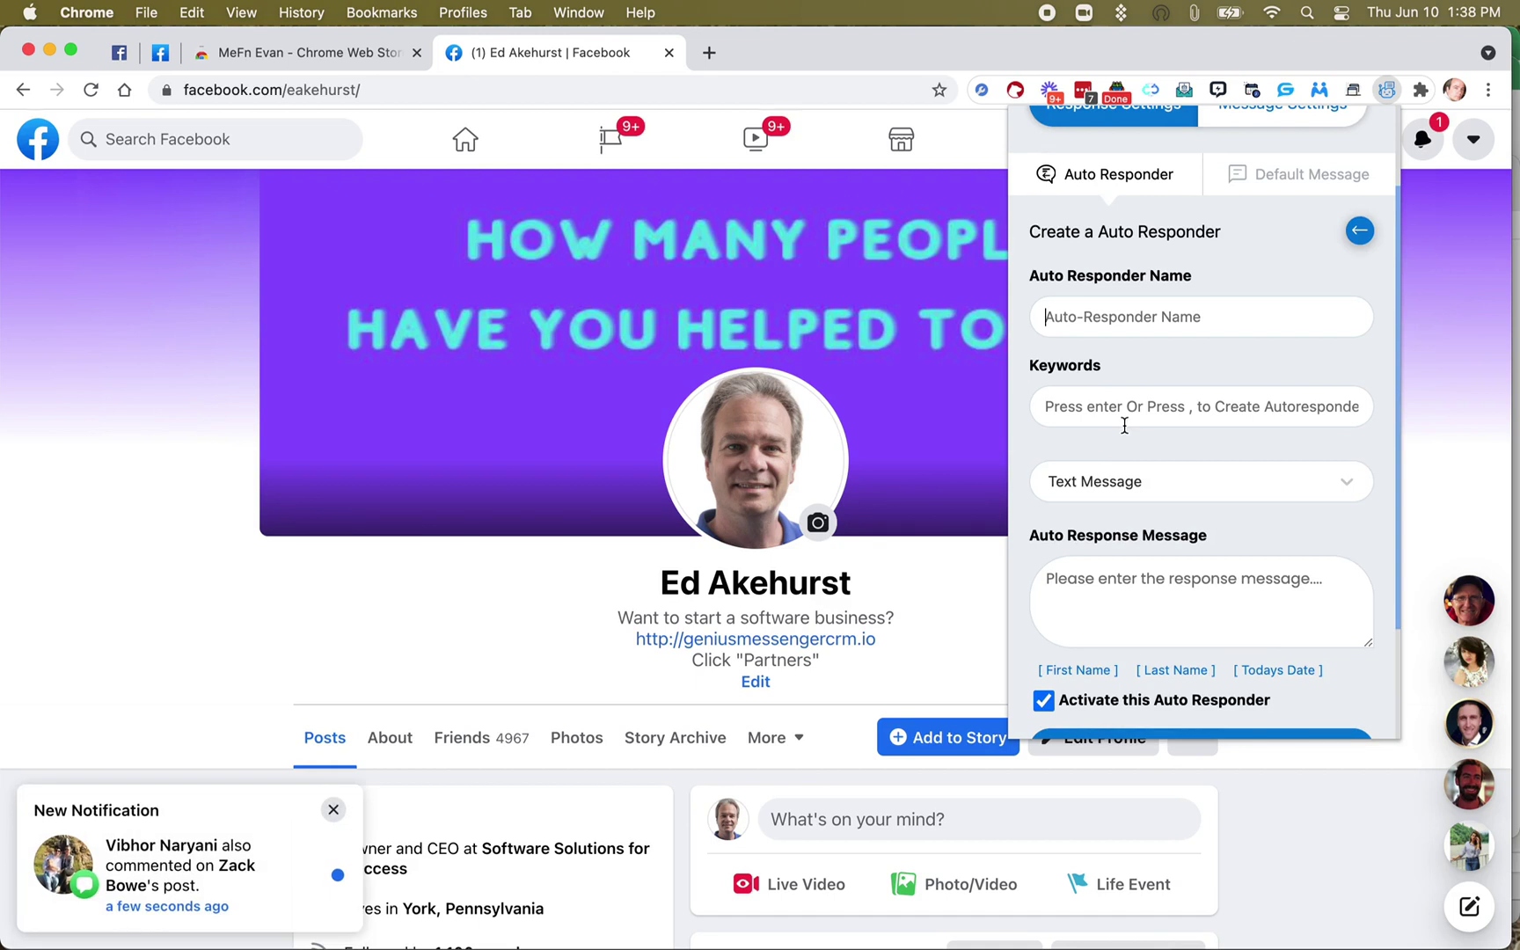
{"action": "left_click", "coordinate": [1200, 316]}
{"action": "type", "text": "Thank you"}
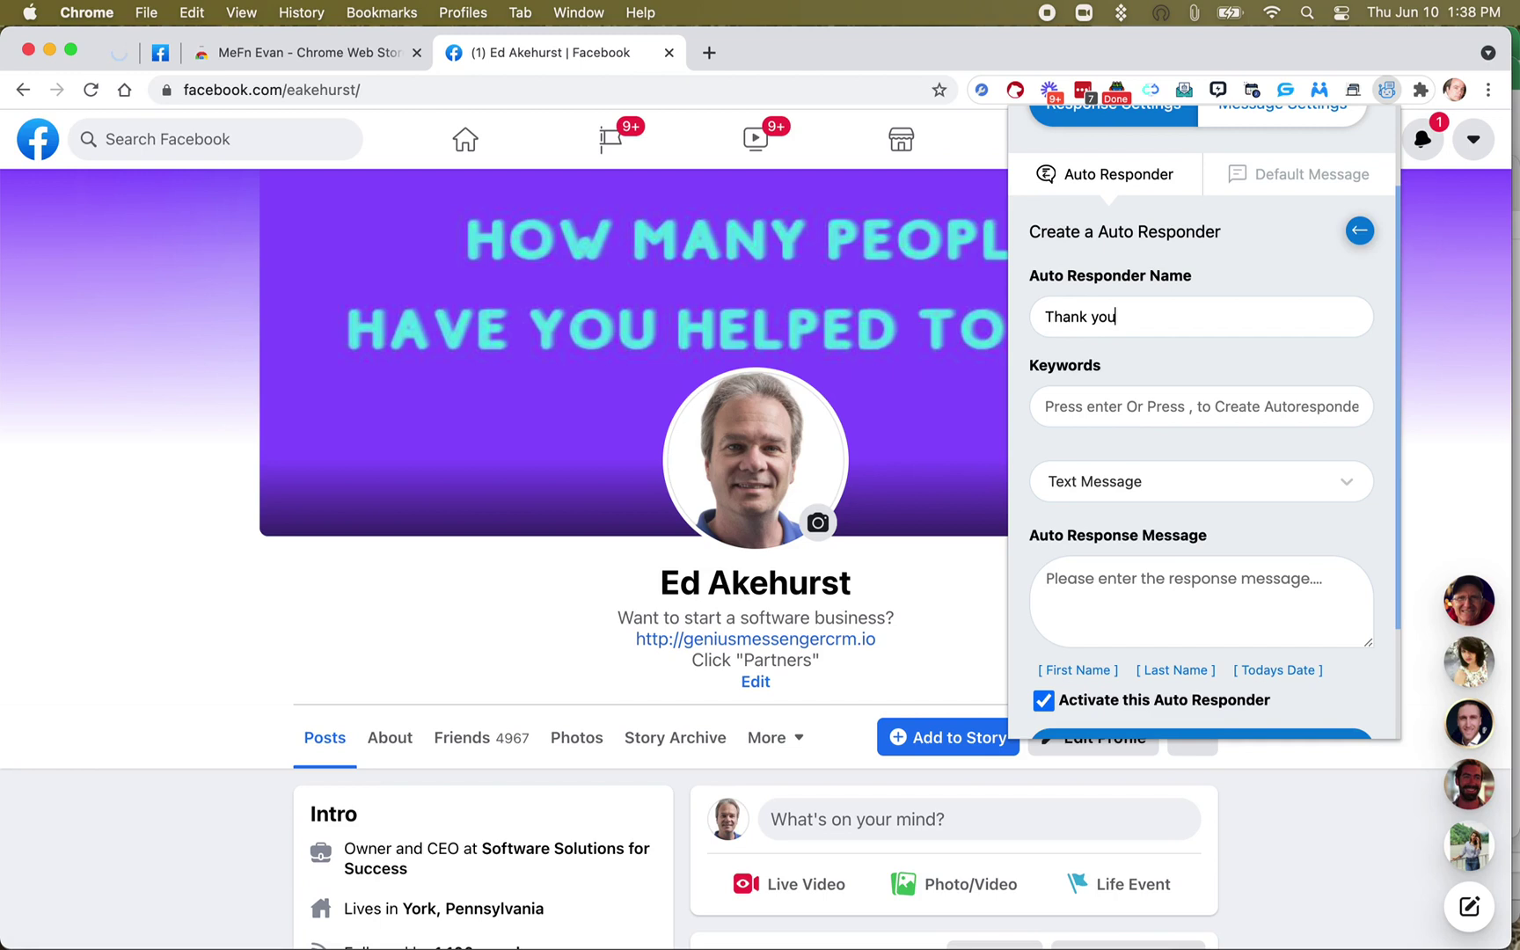
{"action": "key", "text": "BackSpace"}
{"action": "key", "text": "BackSpace"}
{"action": "key", "text": "BackSpace"}
{"action": "key", "text": "BackSpace"}
{"action": "type", "text": "sthanks"}
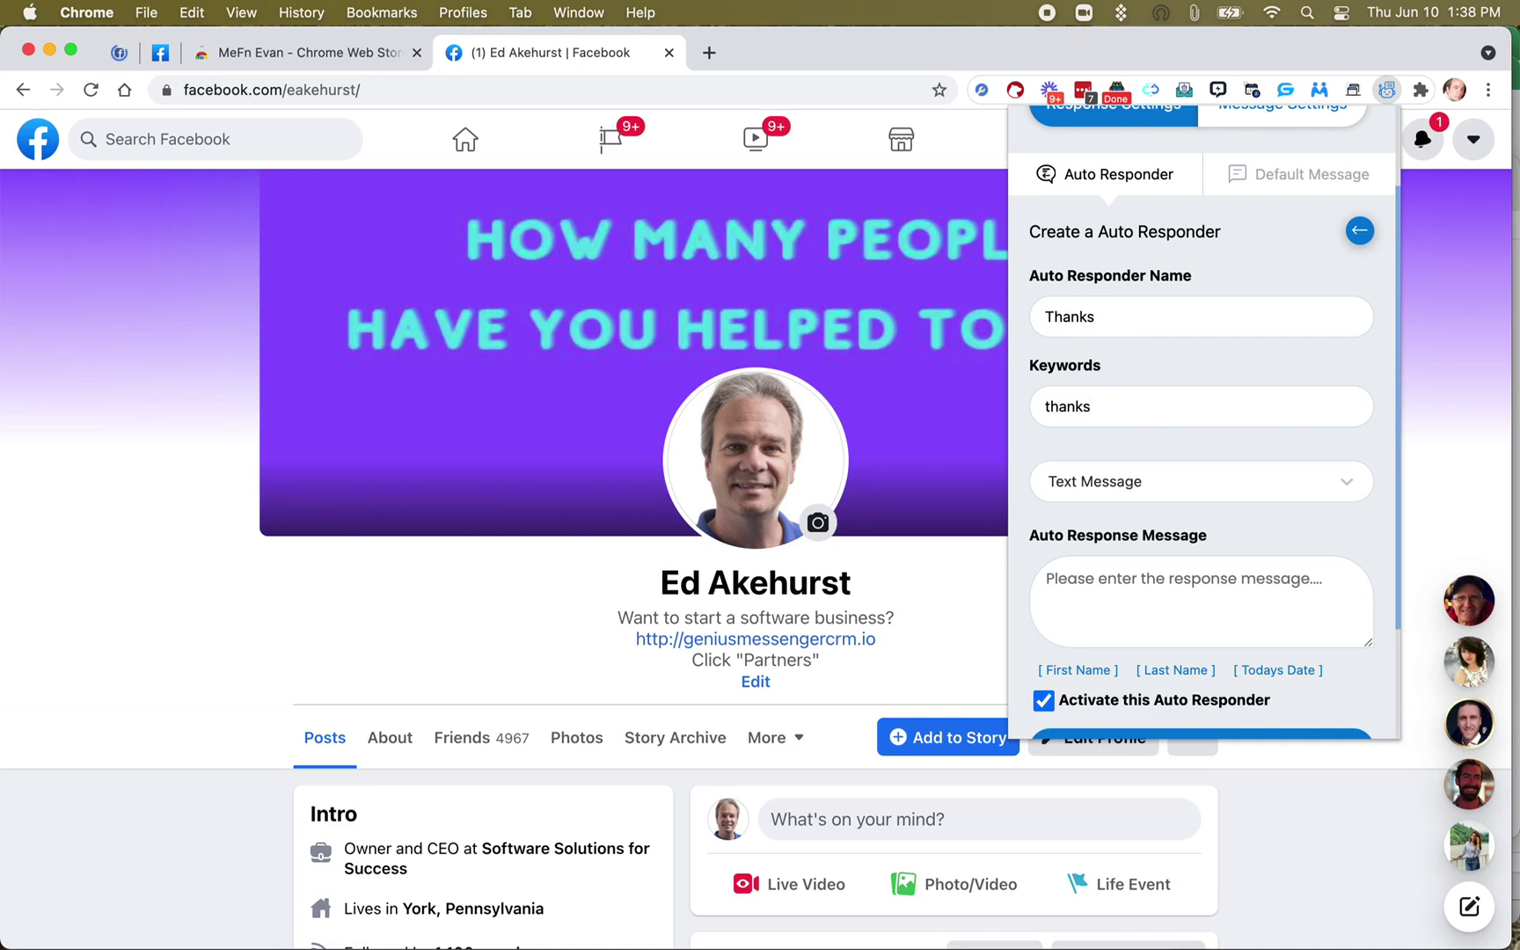
{"action": "key", "text": "Return"}
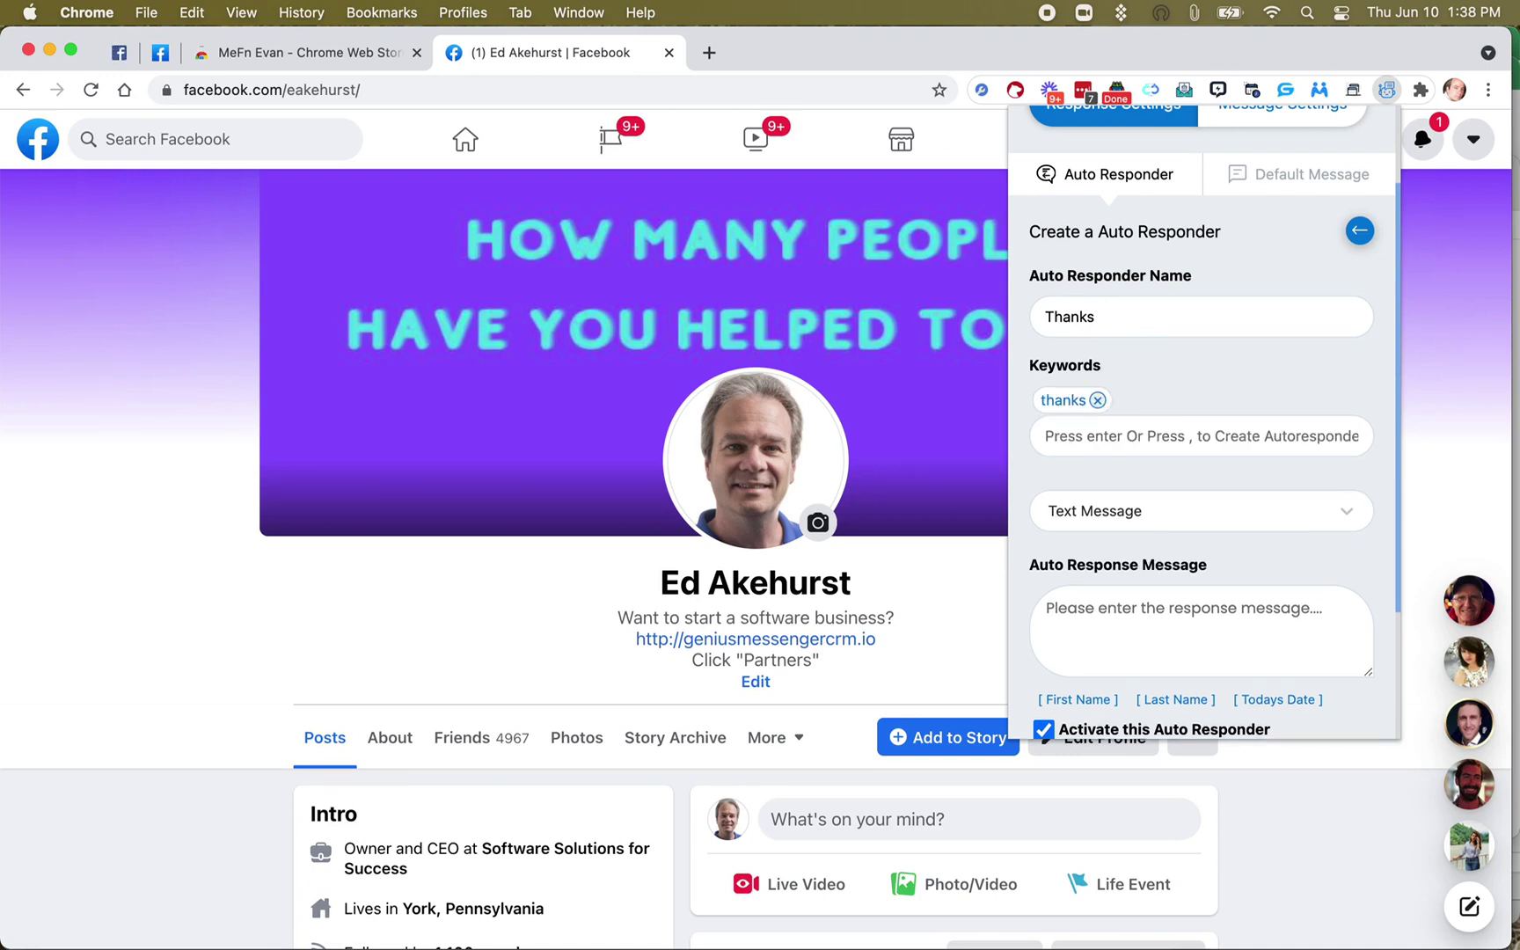
{"action": "type", "text": "thank you"}
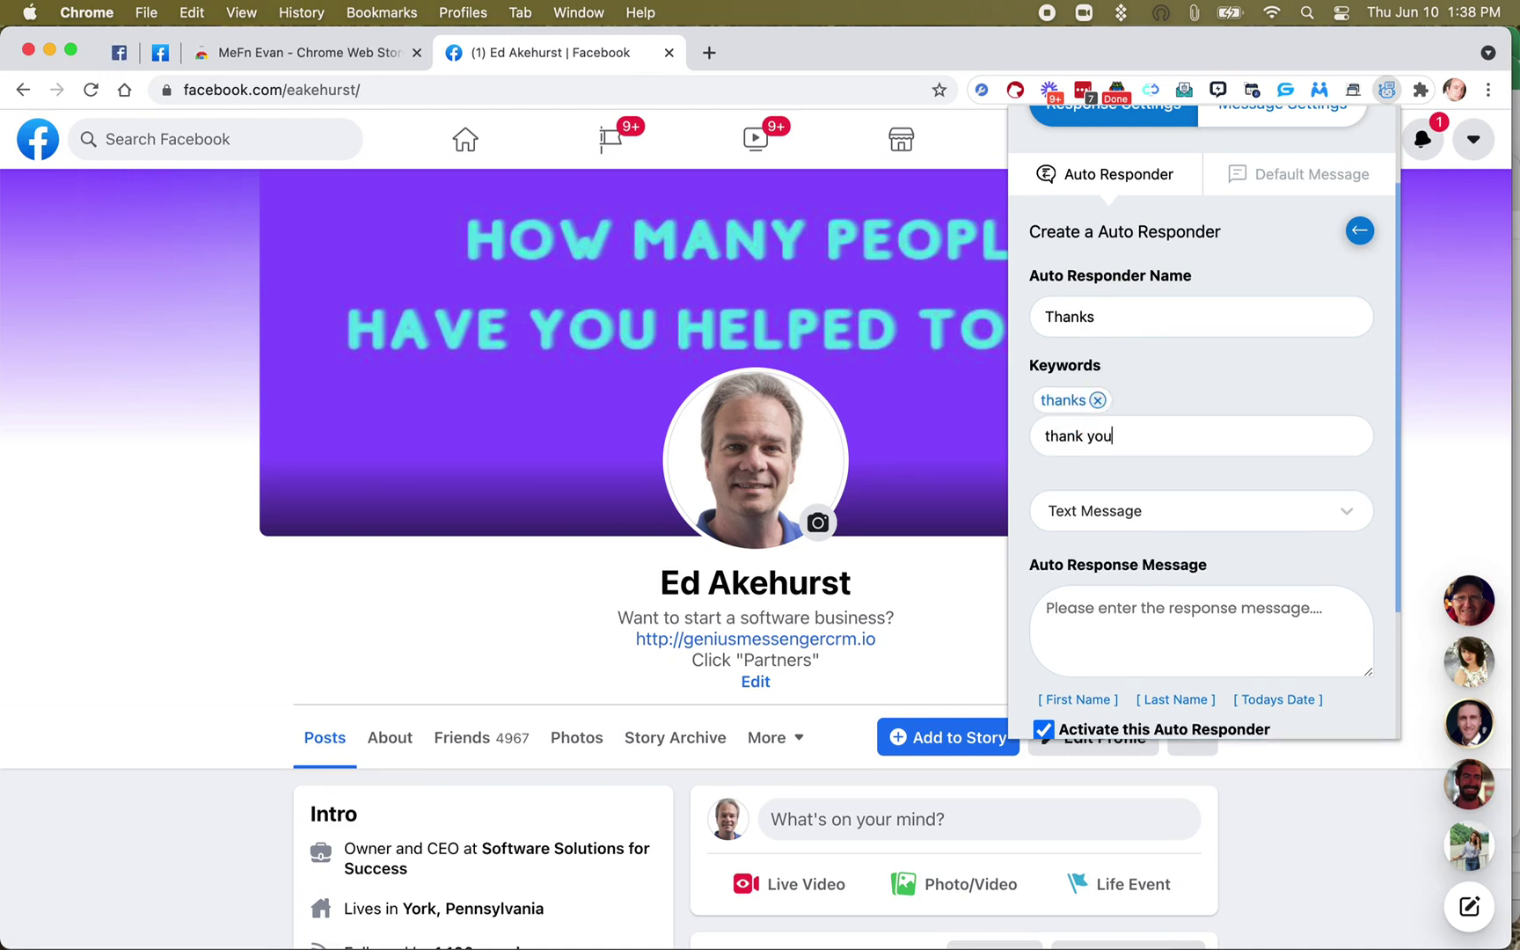
{"action": "key", "text": "Return"}
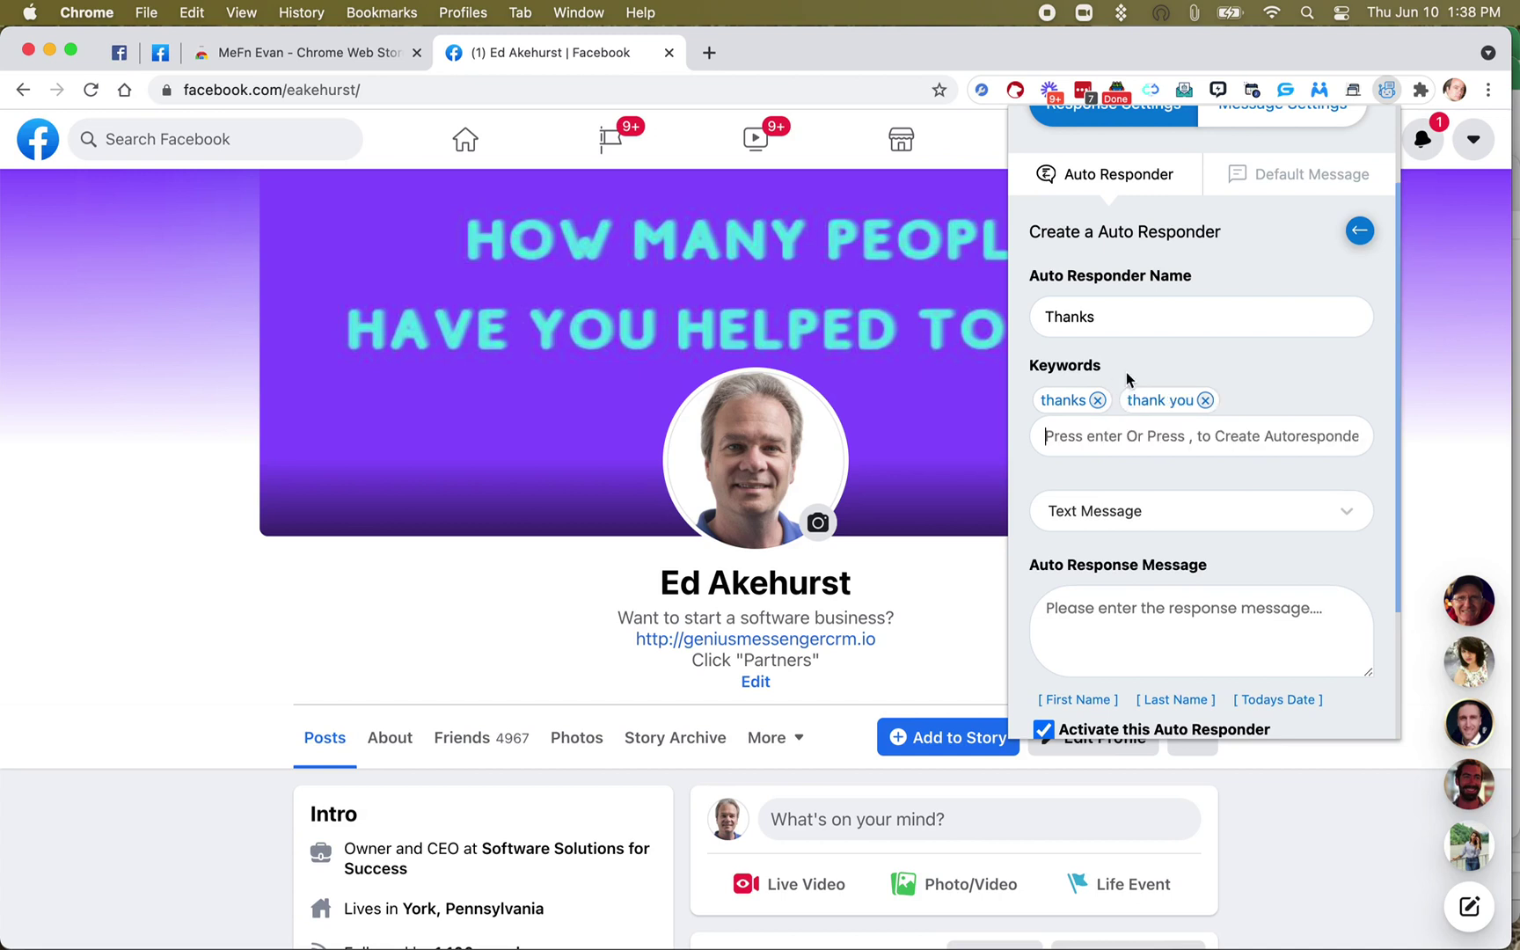
- With Text Message as the response type, write "You are very welcome," in an enlarged response message box
{"action": "left_click", "coordinate": [1102, 510]}
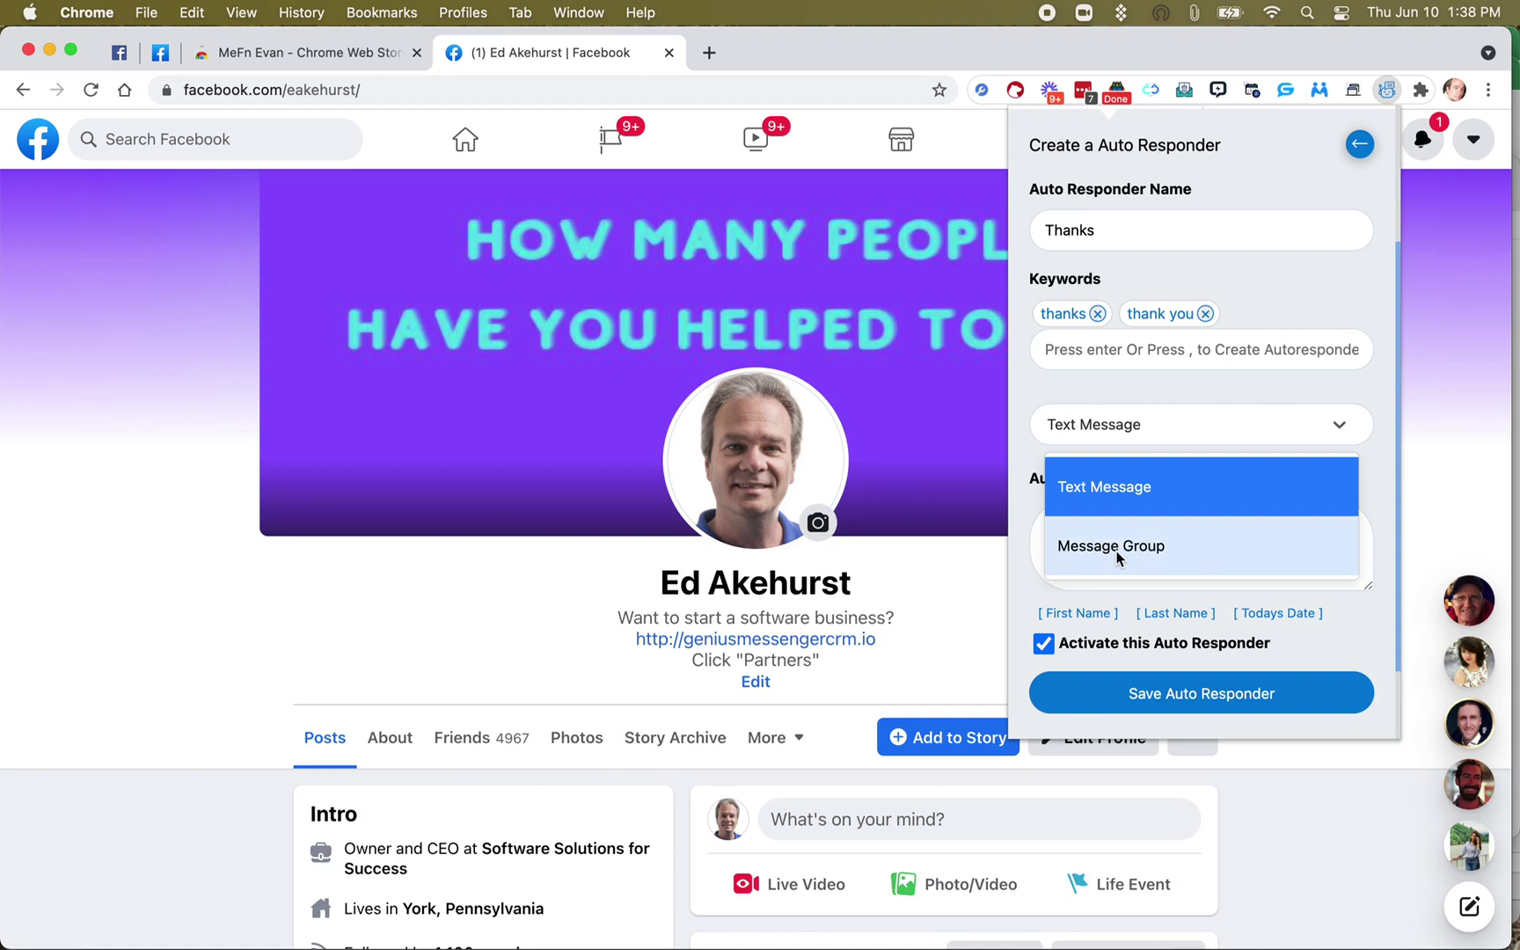
{"action": "left_click", "coordinate": [1095, 492]}
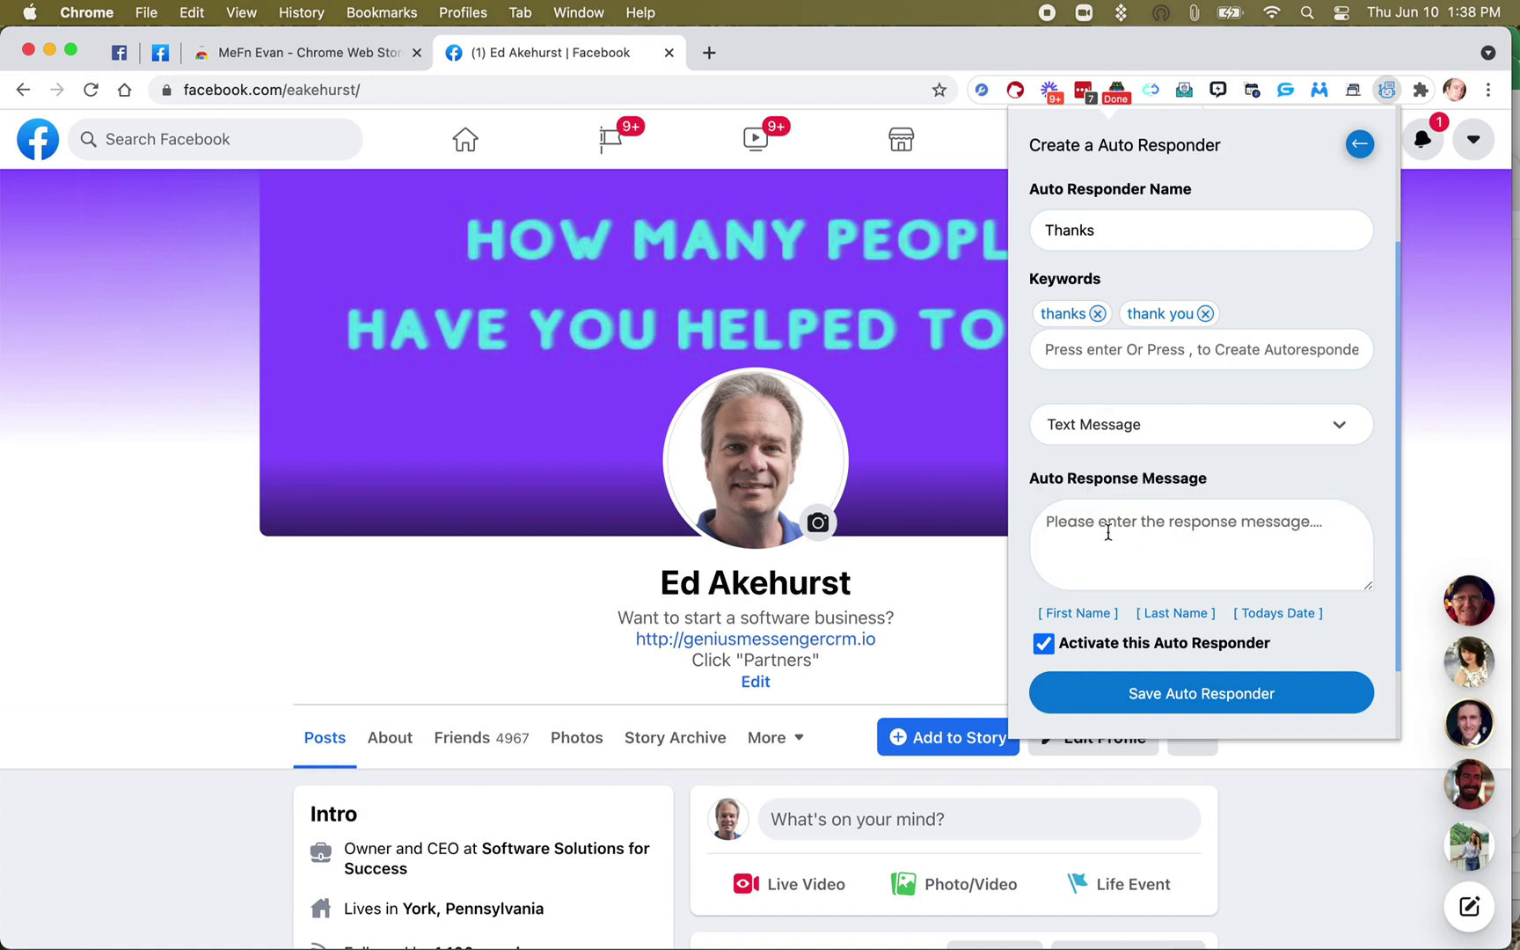
{"action": "scroll", "coordinate": [1143, 528], "scroll_direction": "down", "scroll_amount": 2}
{"action": "left_click_drag", "start_coordinate": [1370, 497], "coordinate": [1374, 585]}
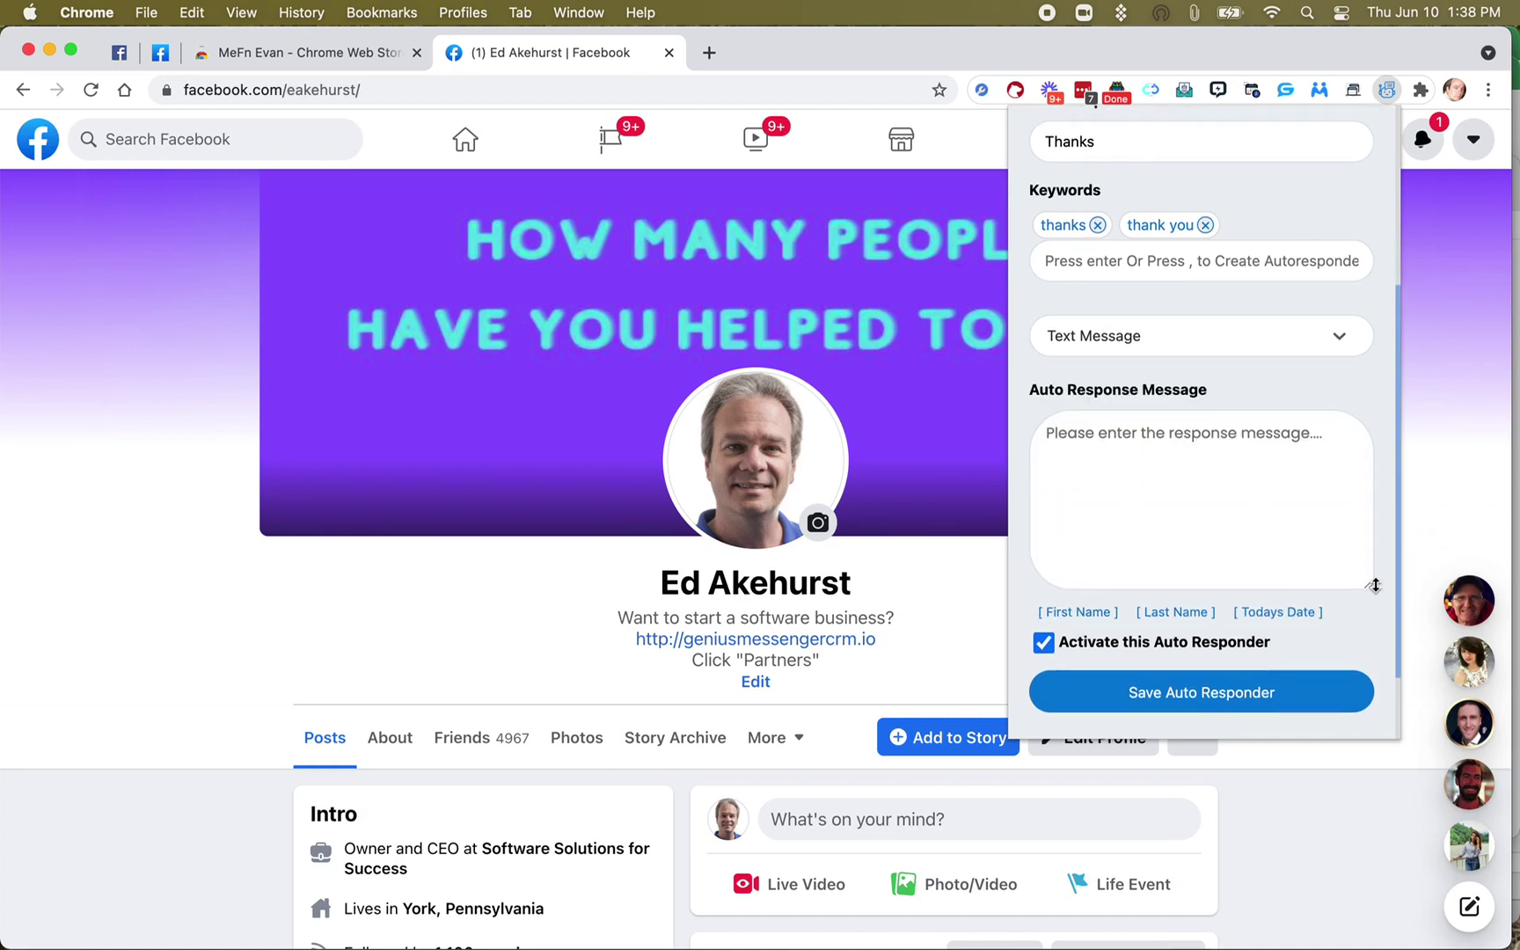
{"action": "left_click", "coordinate": [1091, 433]}
{"action": "type", "text": "You are very welcome,"}
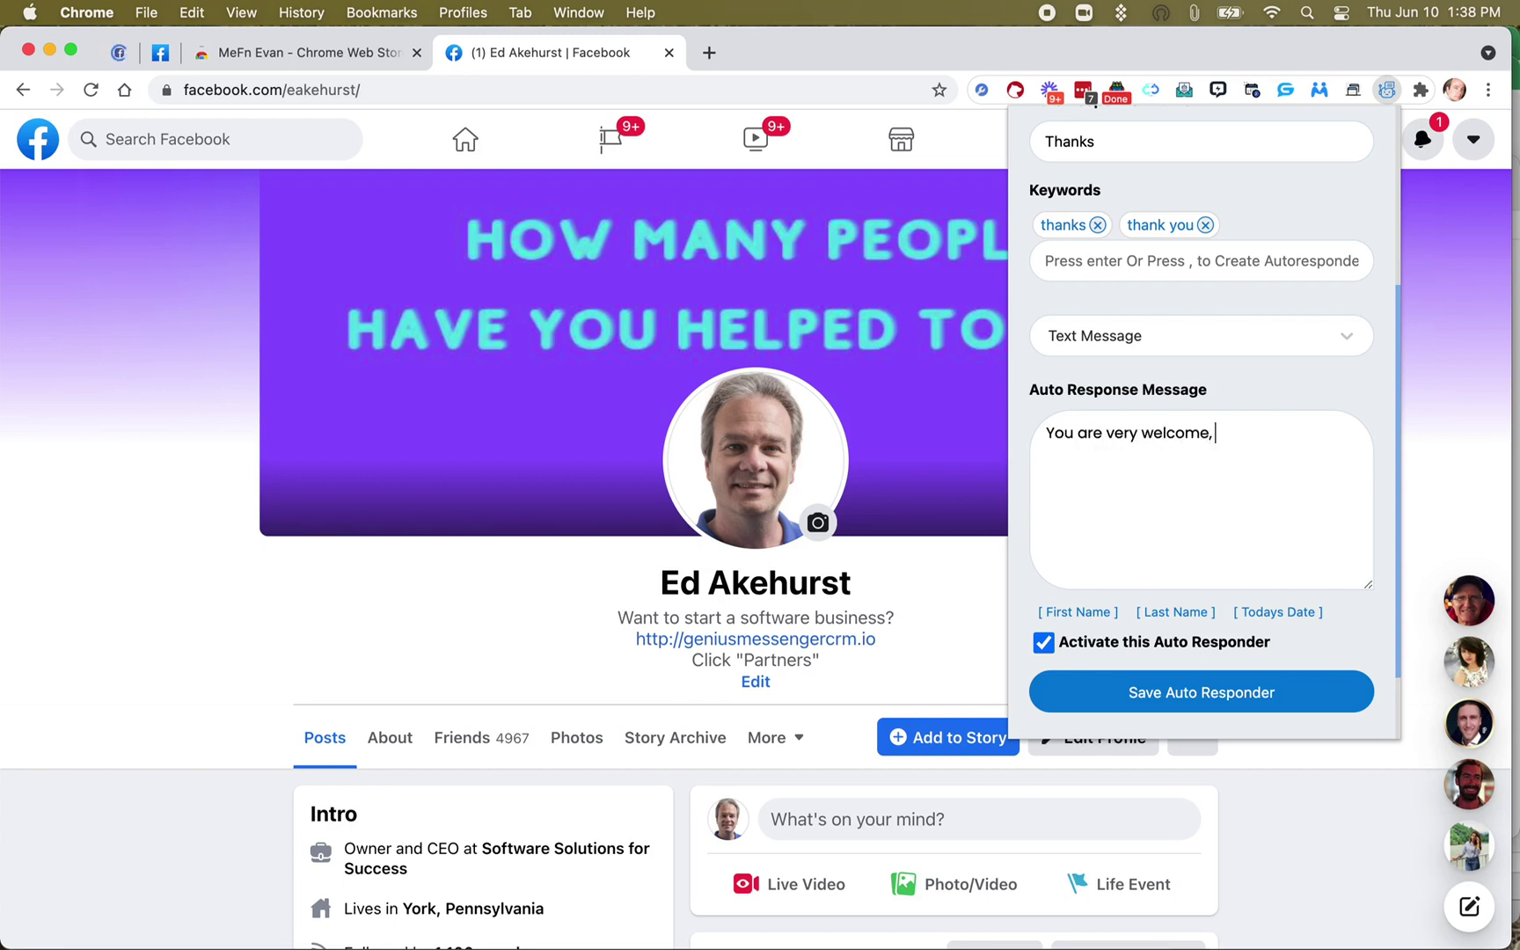
- Append the First Name placeholder and a period to the response message, and save the auto responder
{"action": "left_click", "coordinate": [1075, 613]}
{"action": "type", "text": "."}
{"action": "left_click", "coordinate": [1203, 702]}
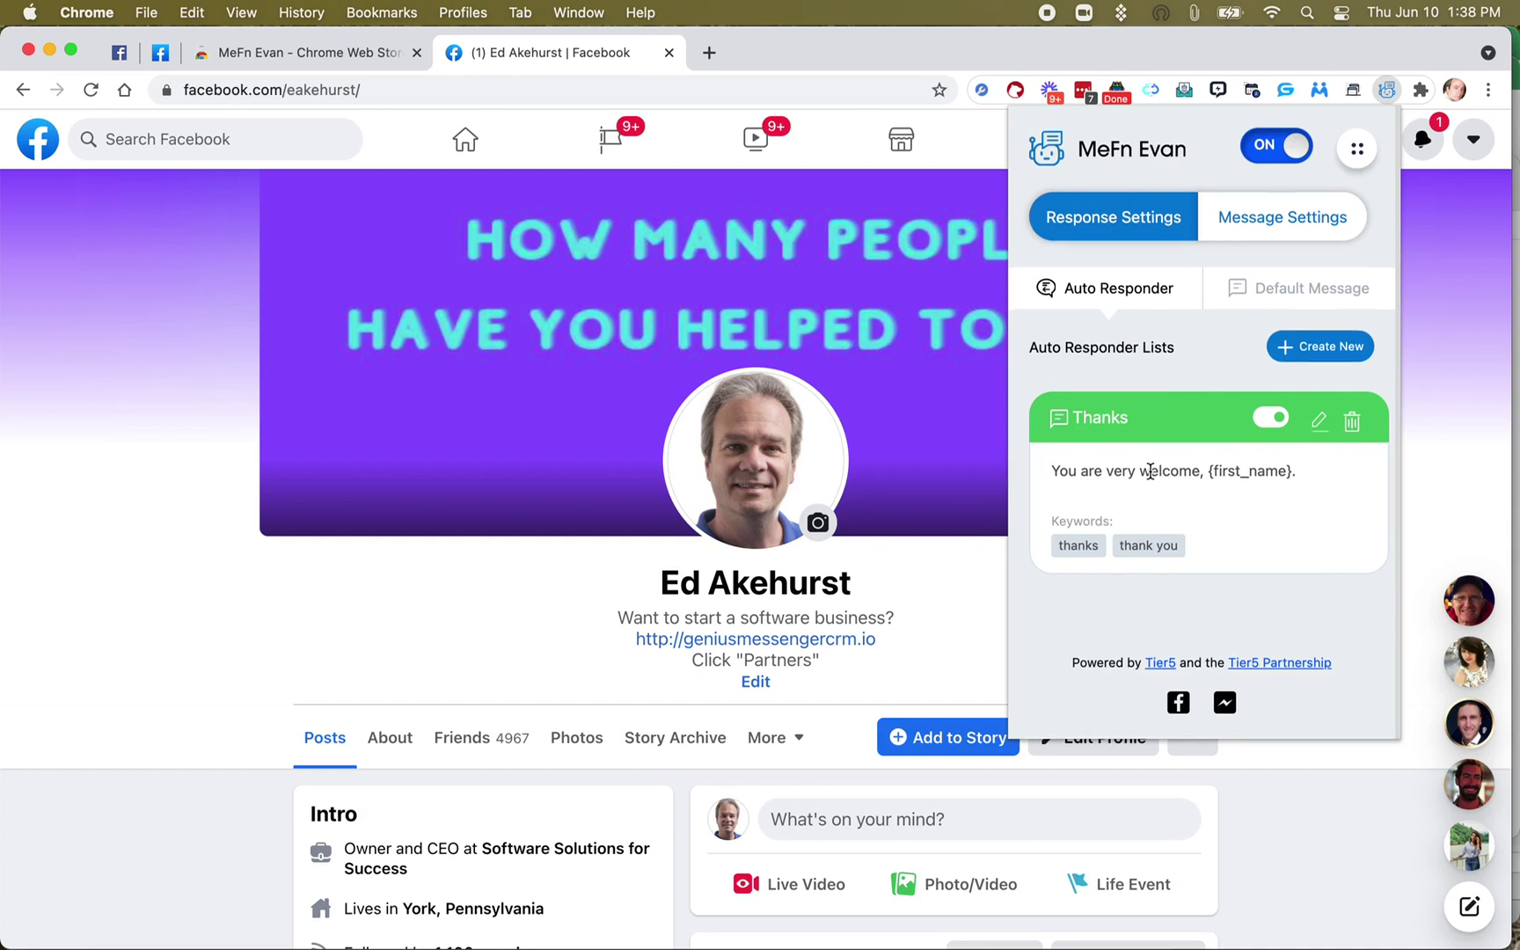
- Switch the Thanks auto responder off and back on
{"action": "left_click", "coordinate": [1279, 422]}
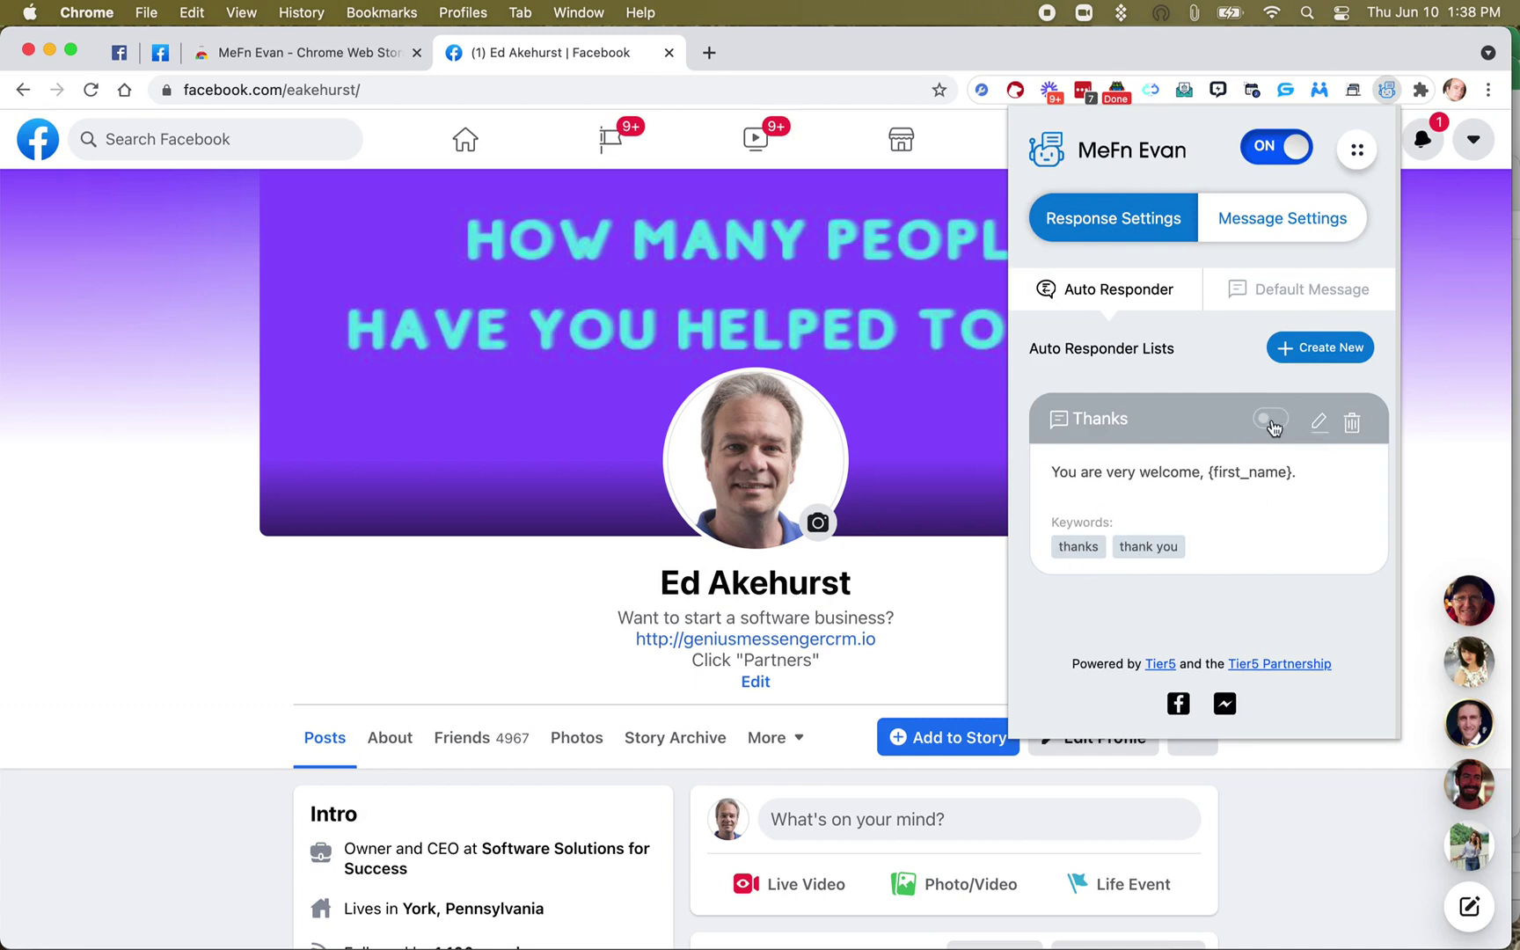
{"action": "left_click", "coordinate": [1269, 422]}
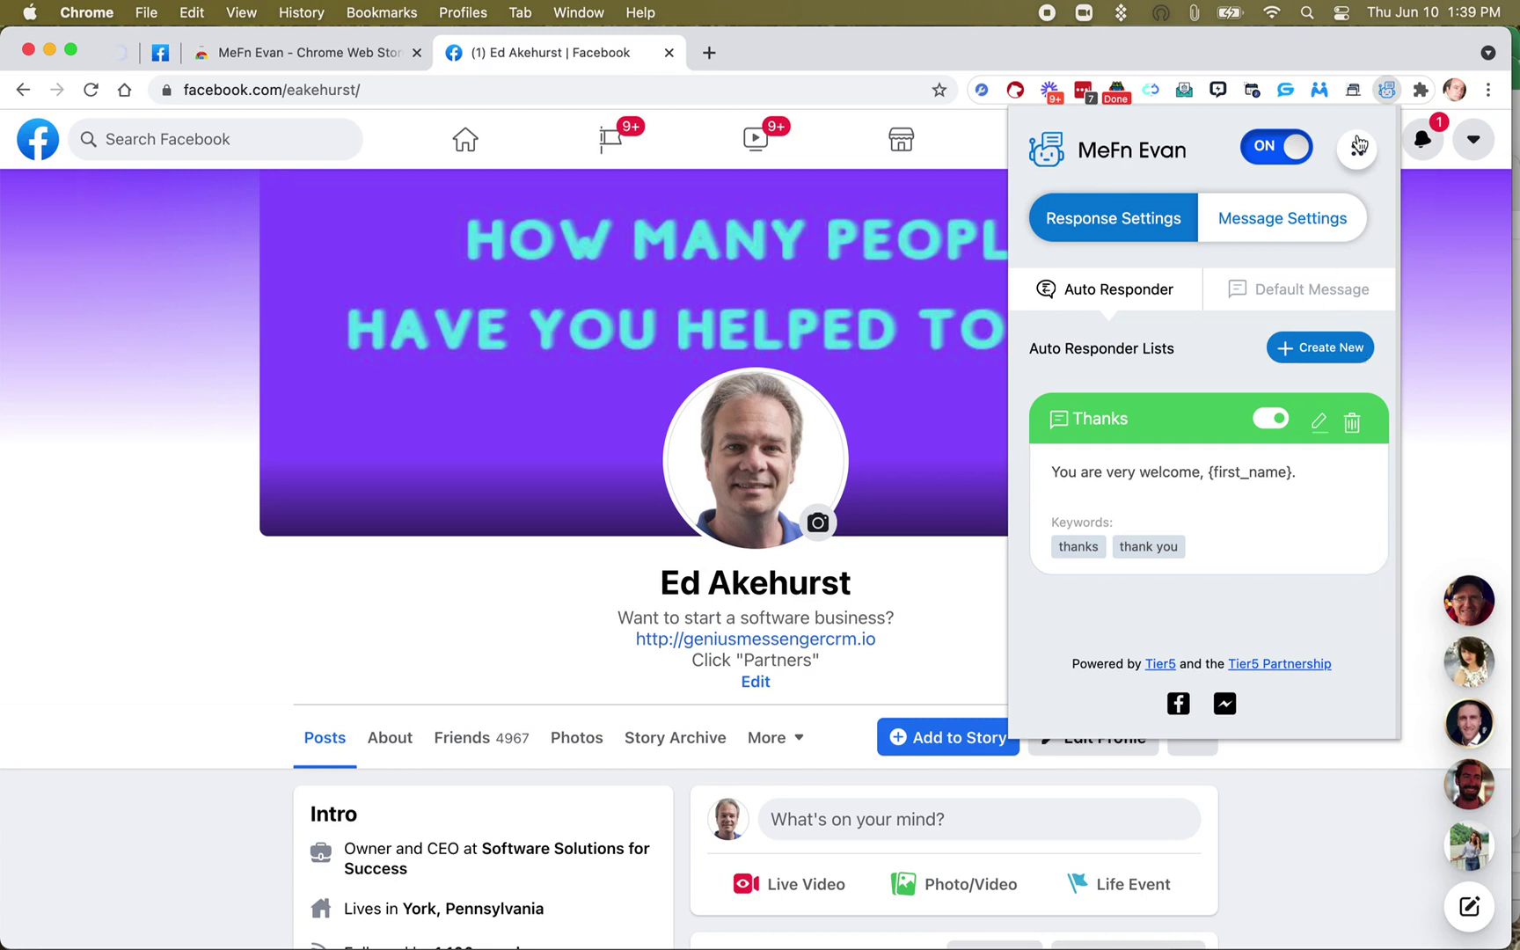
- Close the extension popup and open the most recent Messenger conversation to check the automatic reply
{"action": "left_click", "coordinate": [1444, 197]}
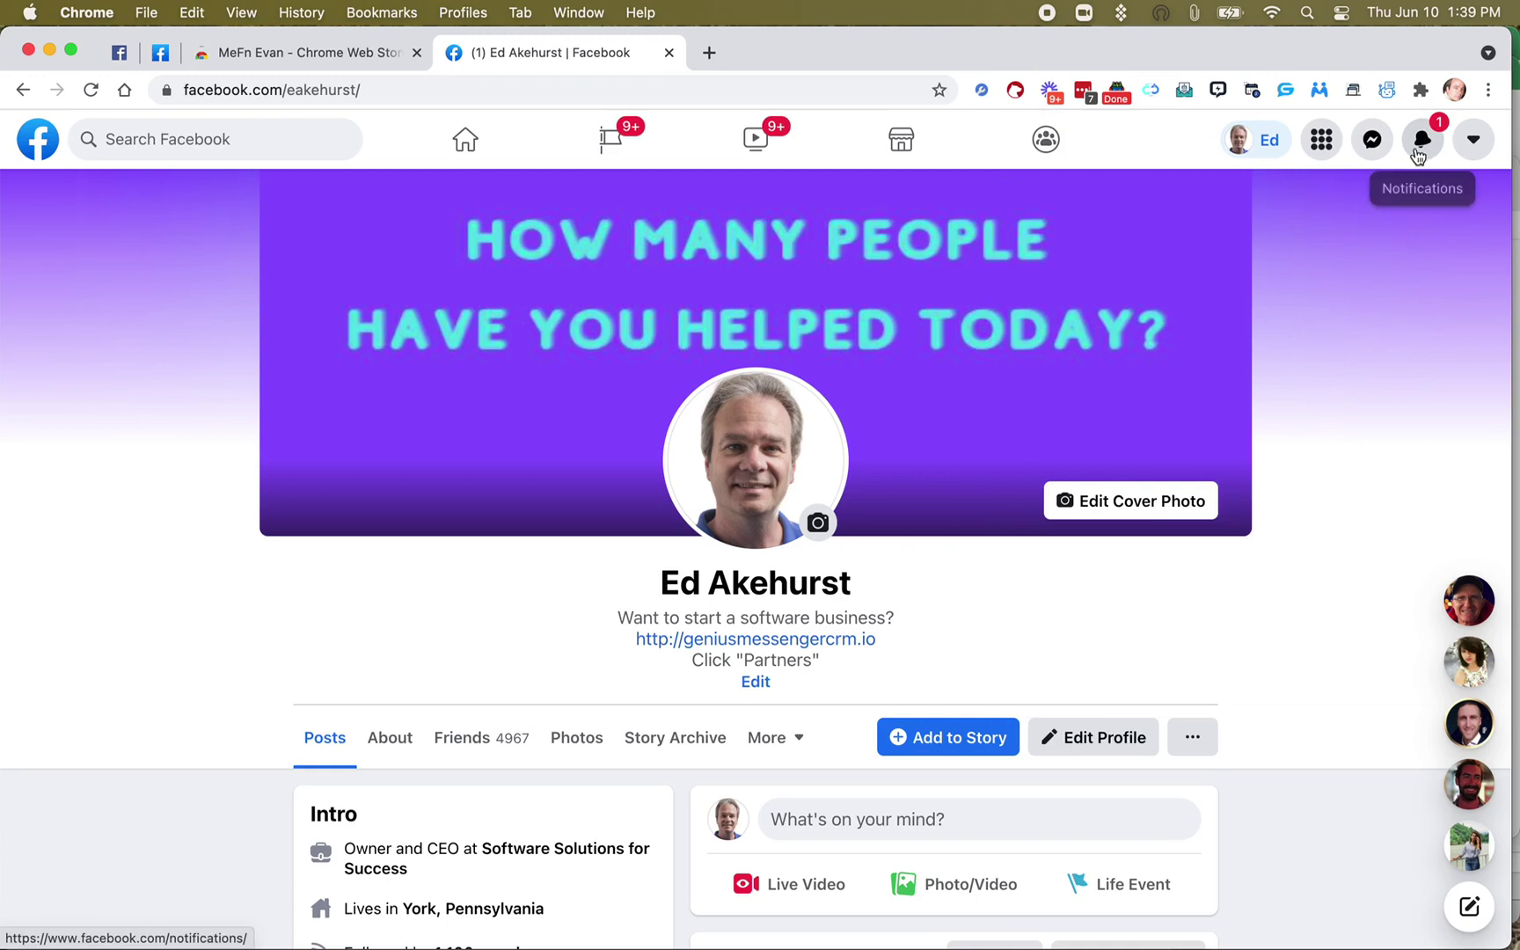
{"action": "left_click", "coordinate": [1372, 139]}
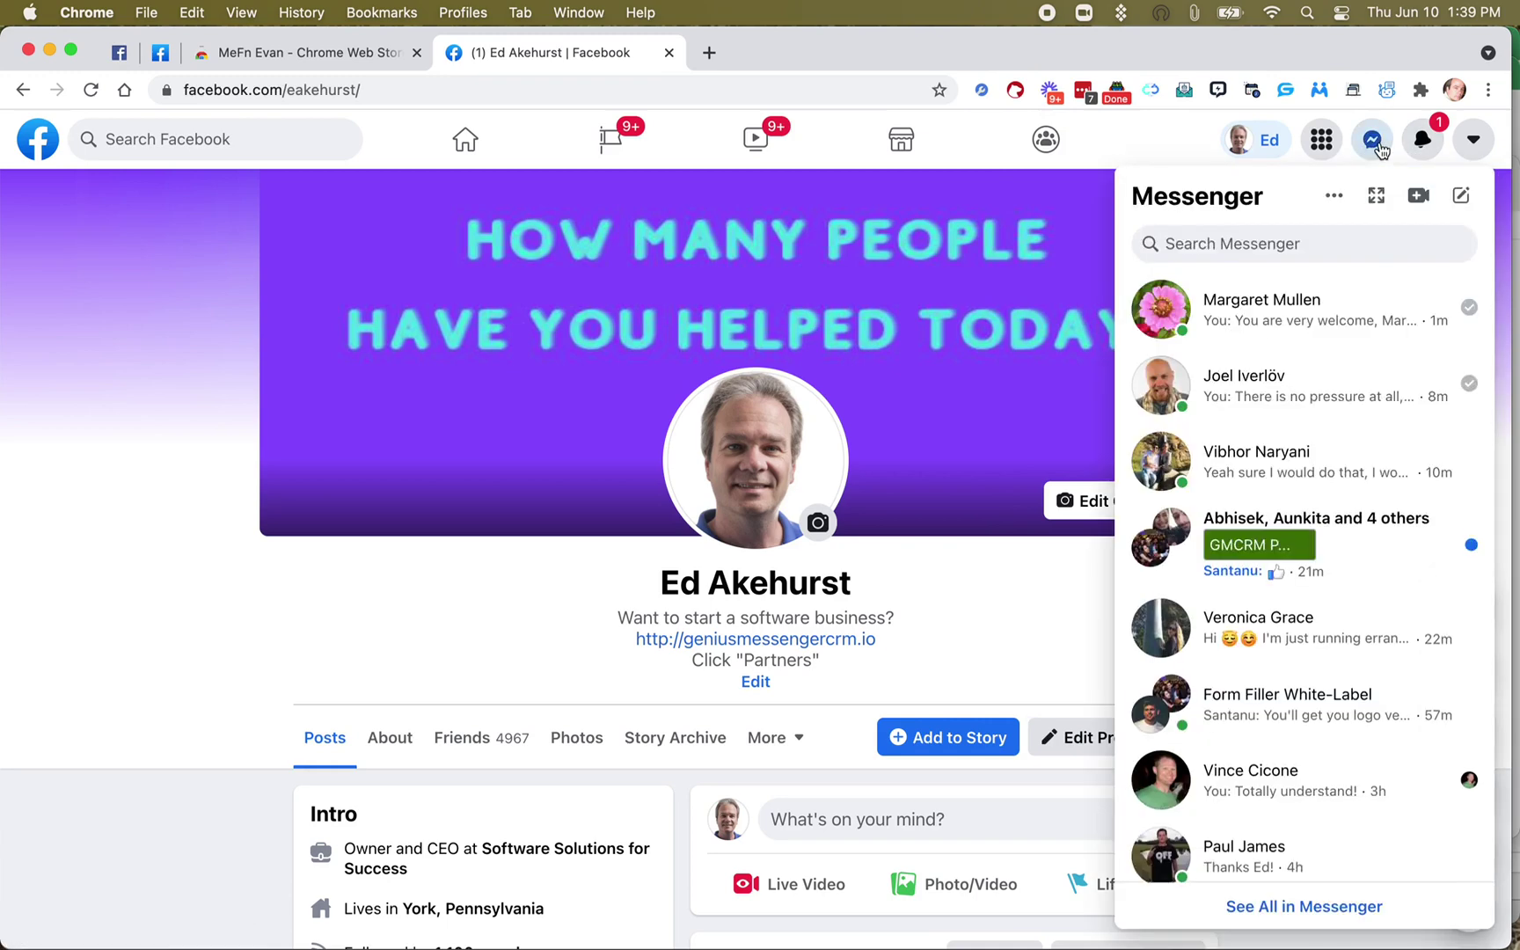
{"action": "left_click", "coordinate": [1345, 327]}
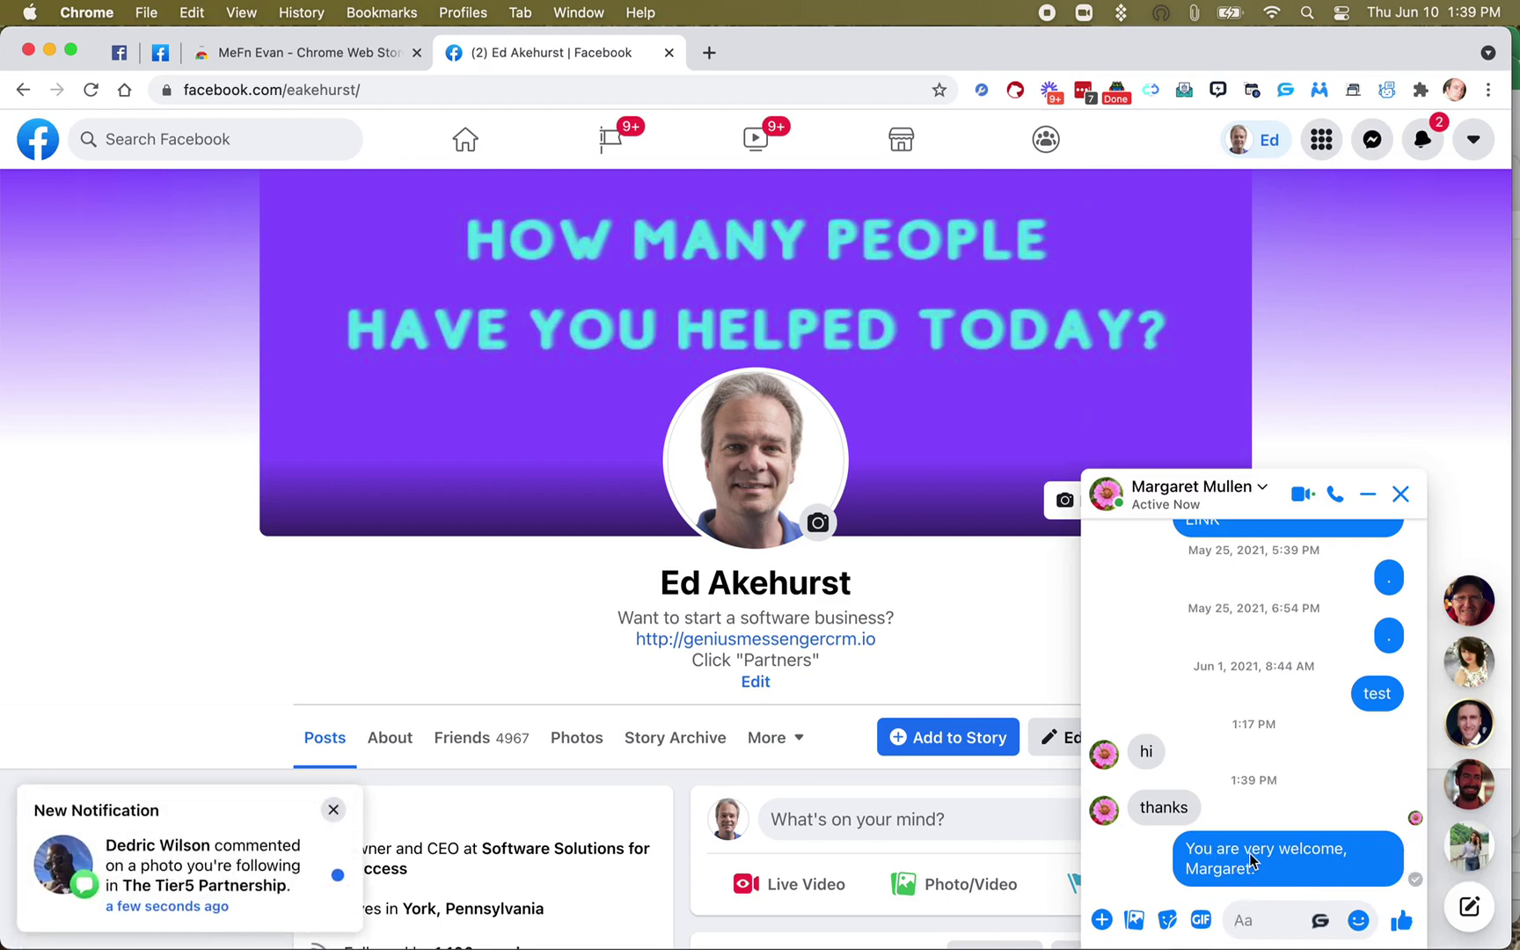
- Reopen the MeFn Evan extension and start a new auto responder named "special deal"
{"action": "left_click", "coordinate": [1387, 89]}
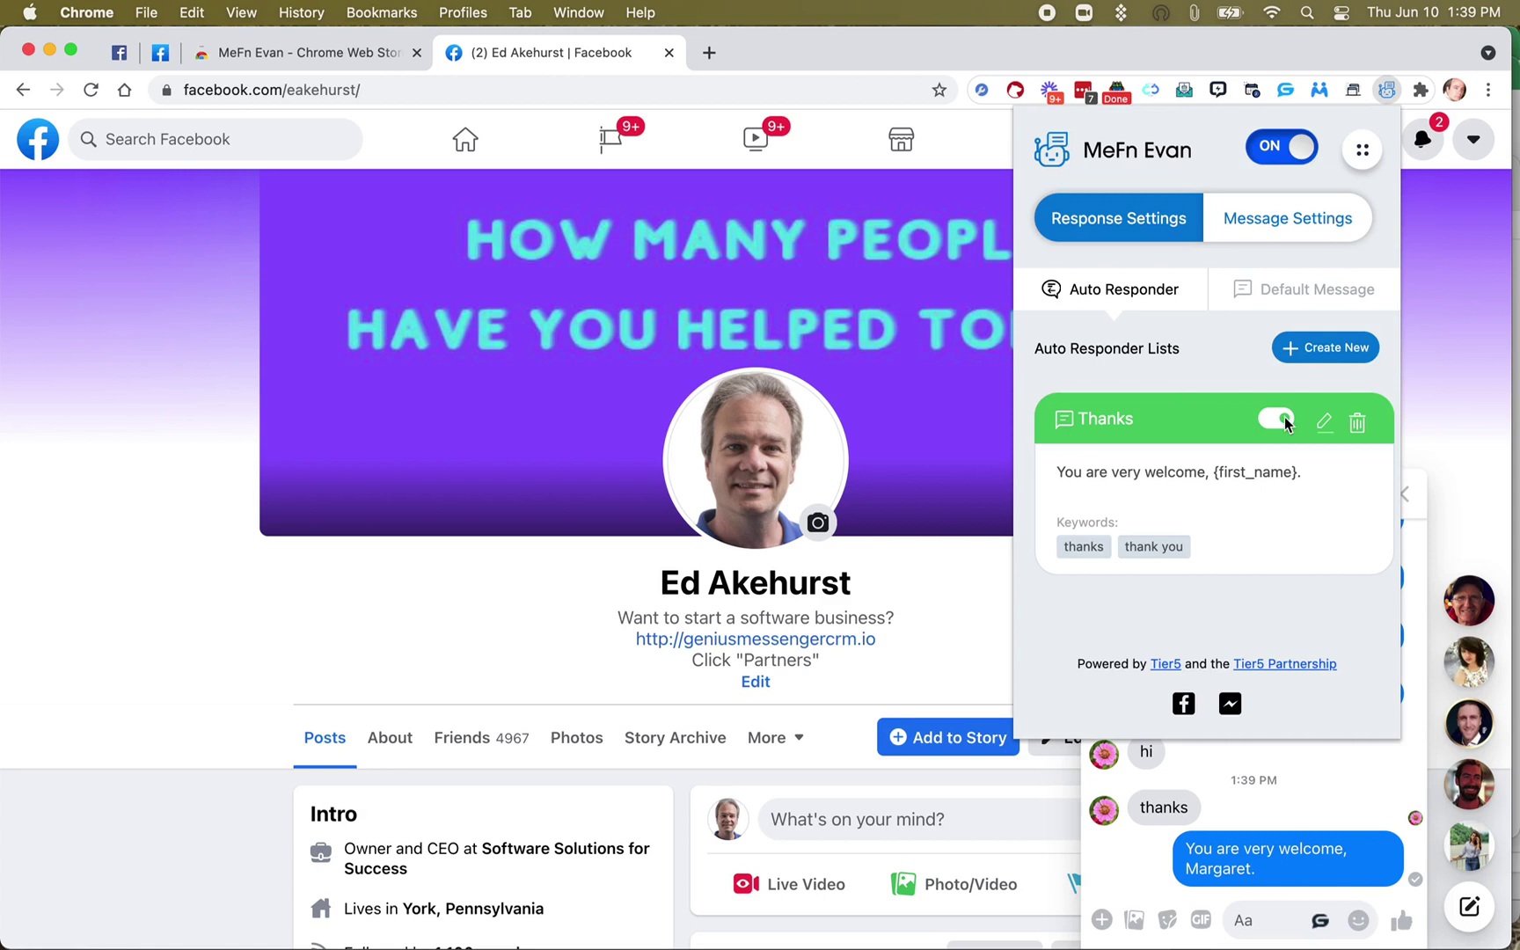
{"action": "left_click", "coordinate": [1328, 354]}
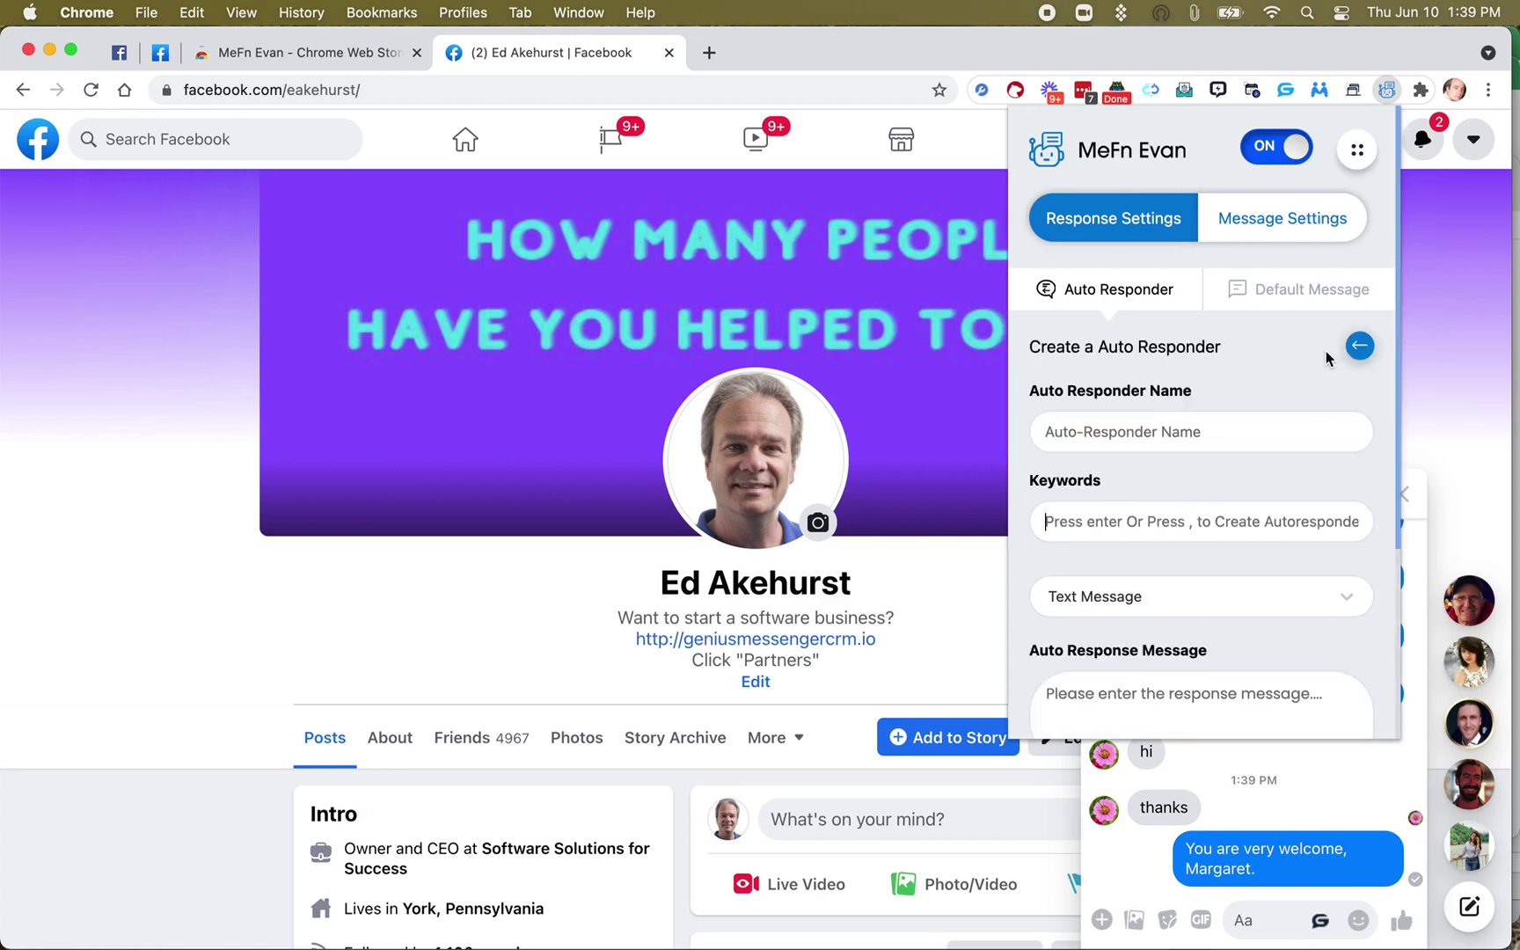
{"action": "left_click", "coordinate": [1129, 432]}
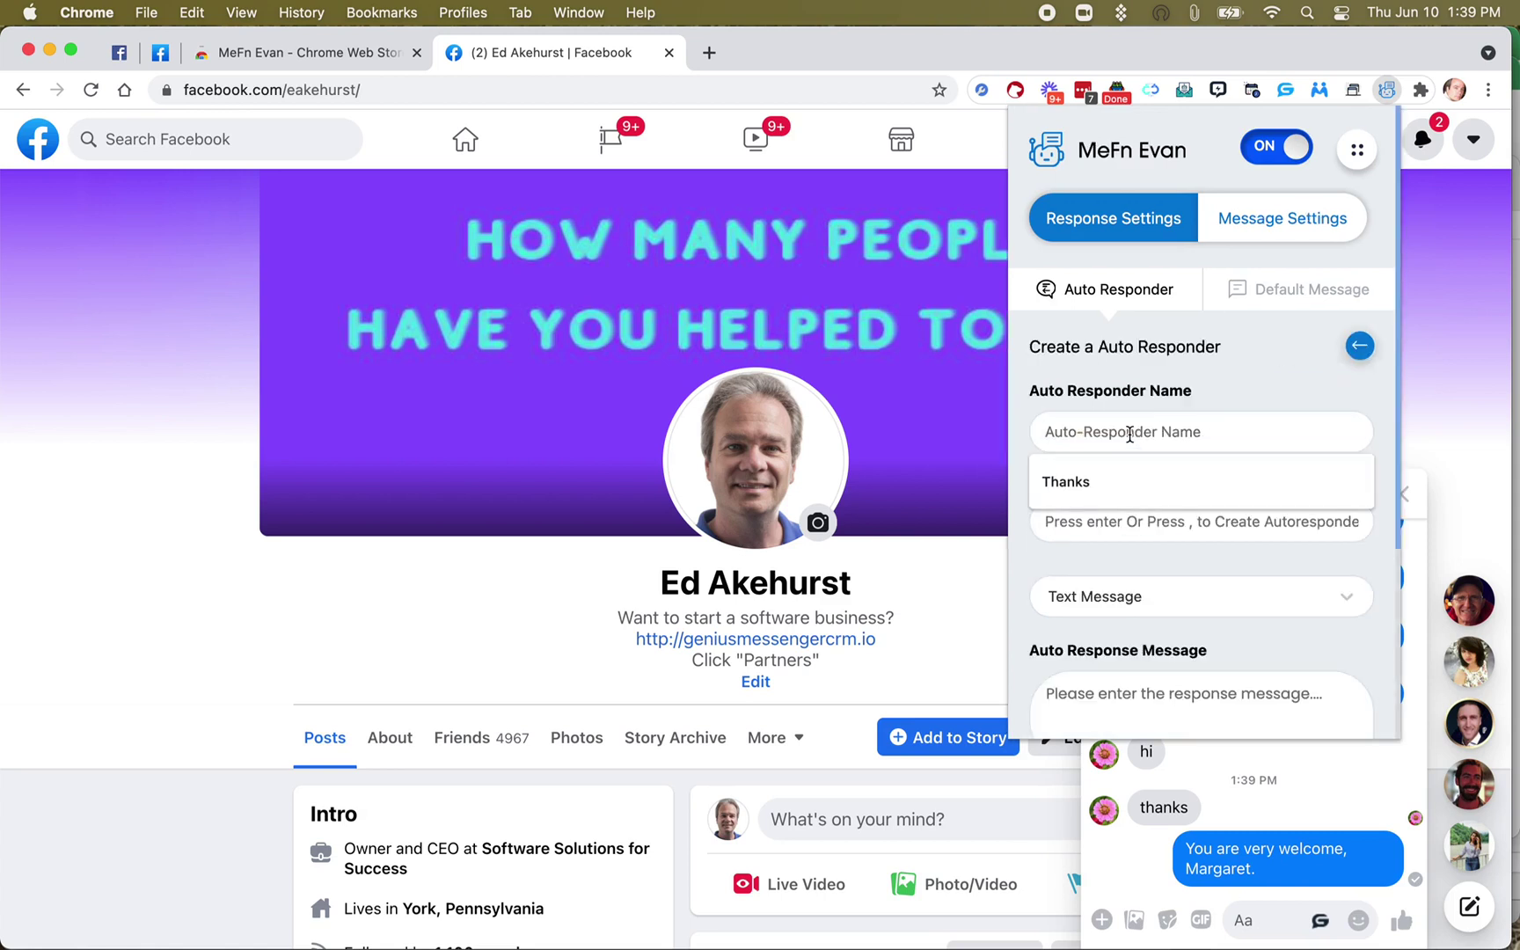
{"action": "type", "text": "sepci"}
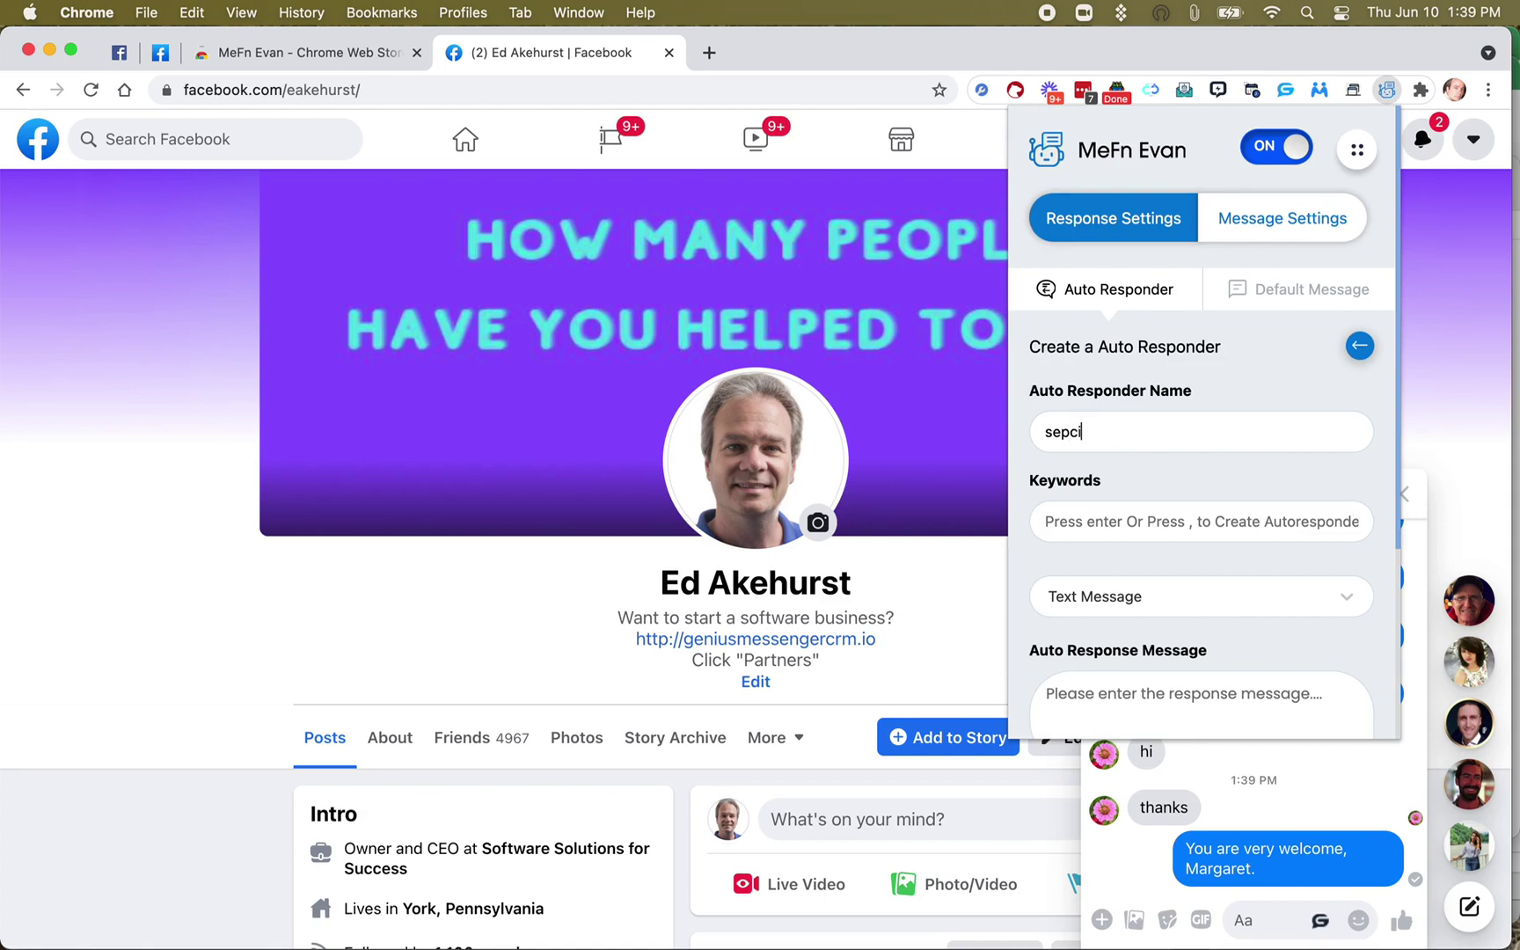
{"action": "type", "text": "al deal"}
{"action": "left_click", "coordinate": [1060, 432]}
{"action": "key", "text": "BackSpace"}
{"action": "left_click", "coordinate": [1060, 431]}
{"action": "type", "text": "e"}
- Add the keywords "special deal" and "special deals" to the new auto responder
{"action": "left_click", "coordinate": [1080, 511]}
{"action": "type", "text": "sep"}
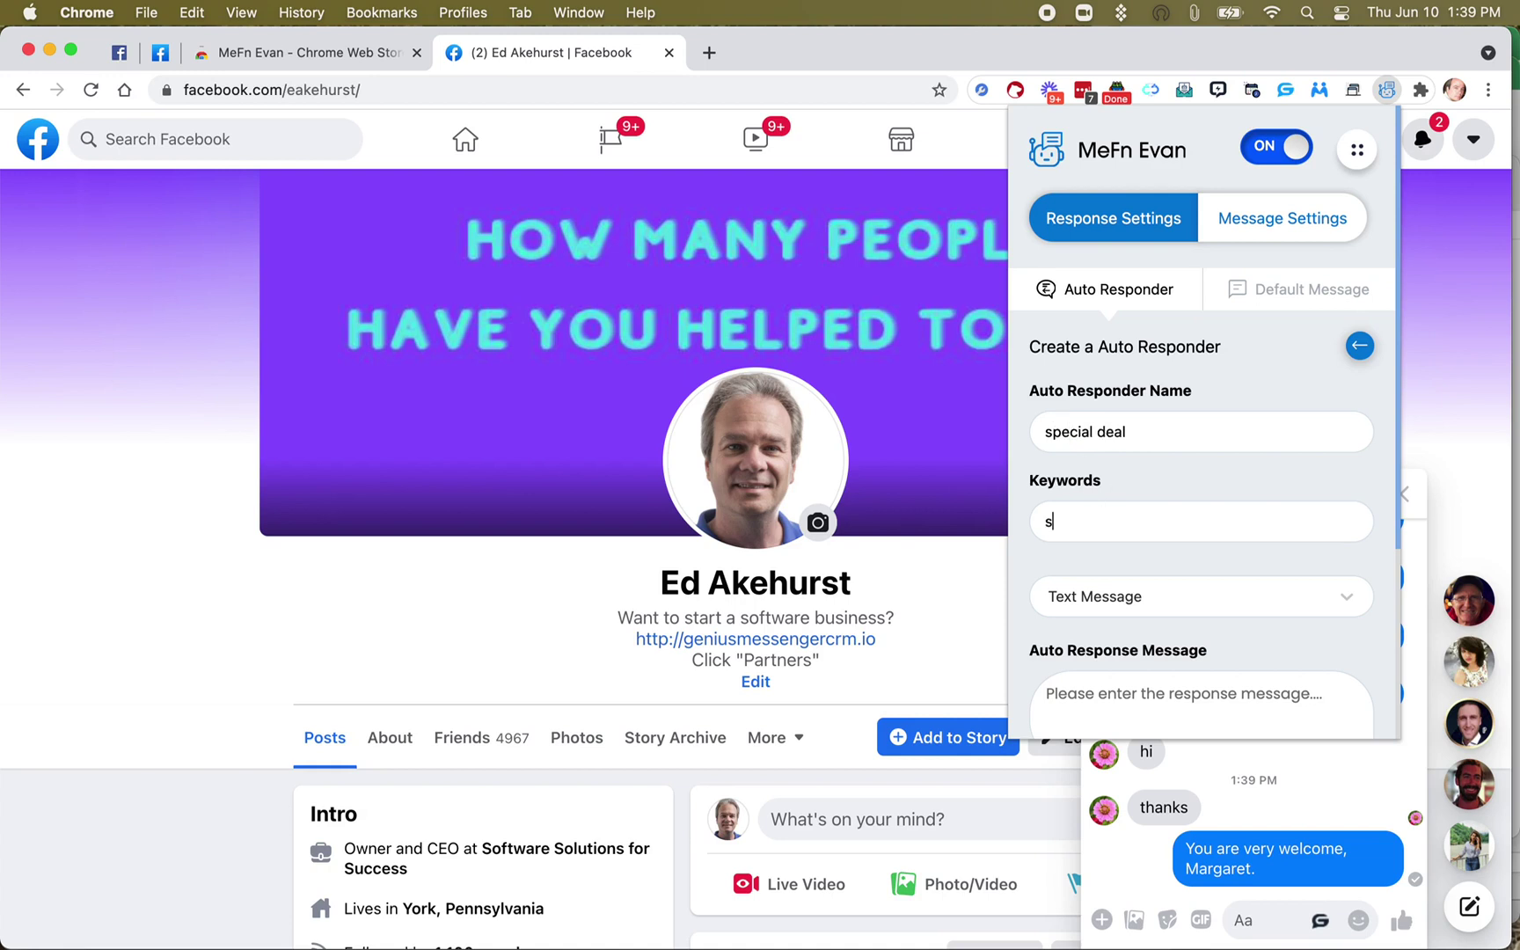
{"action": "key", "text": "BackSpace"}
{"action": "key", "text": "BackSpace"}
{"action": "type", "text": "pecial deal"}
{"action": "key", "text": "Return"}
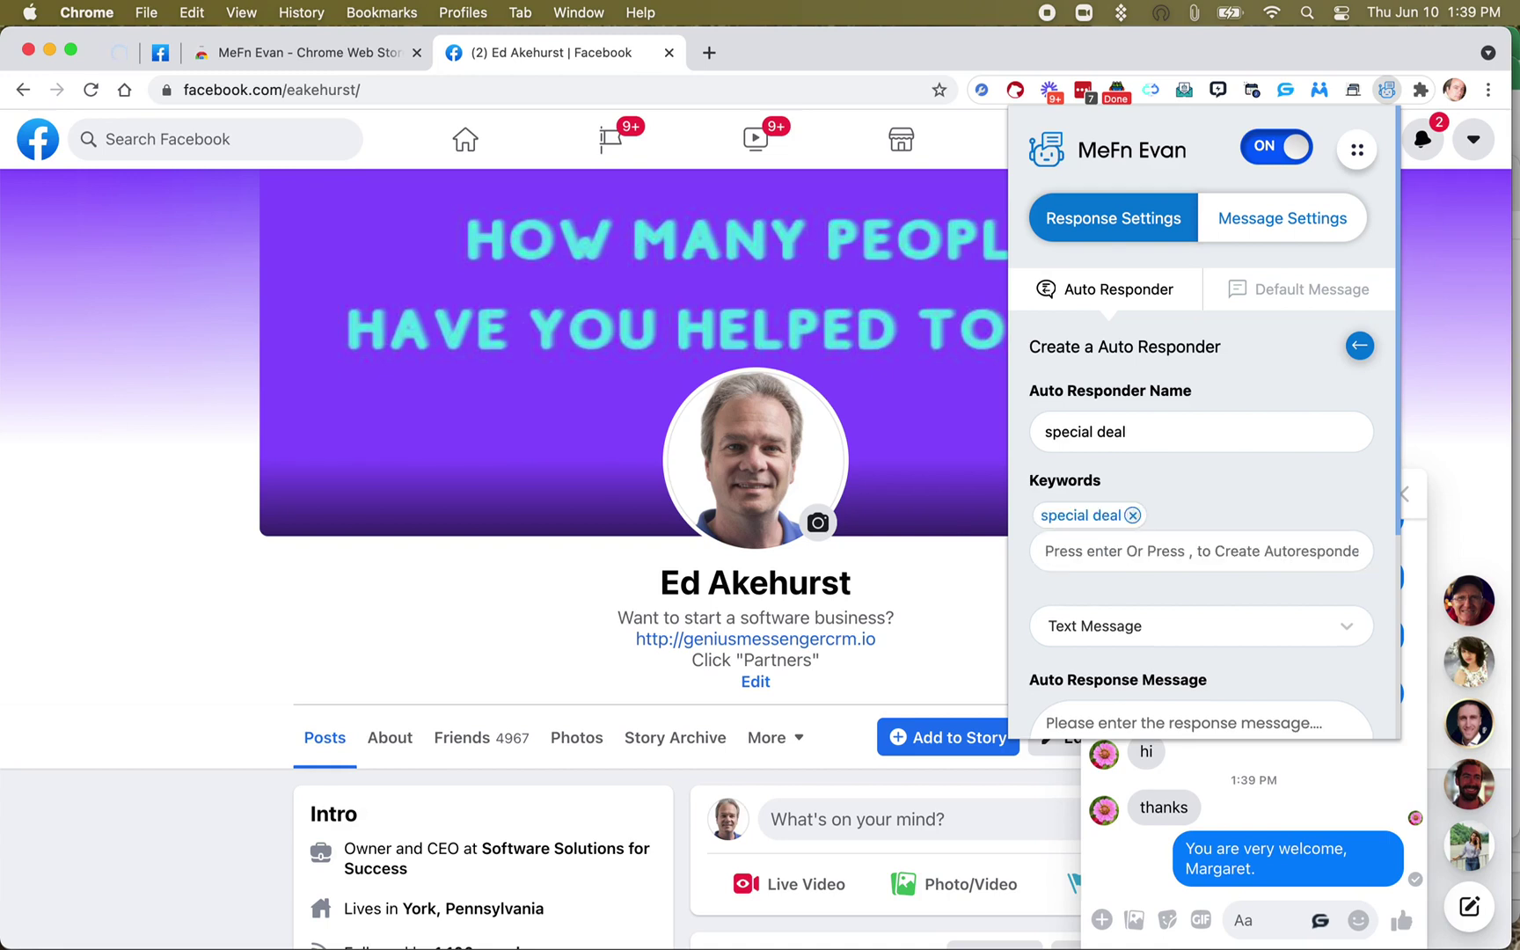
{"action": "type", "text": "special"}
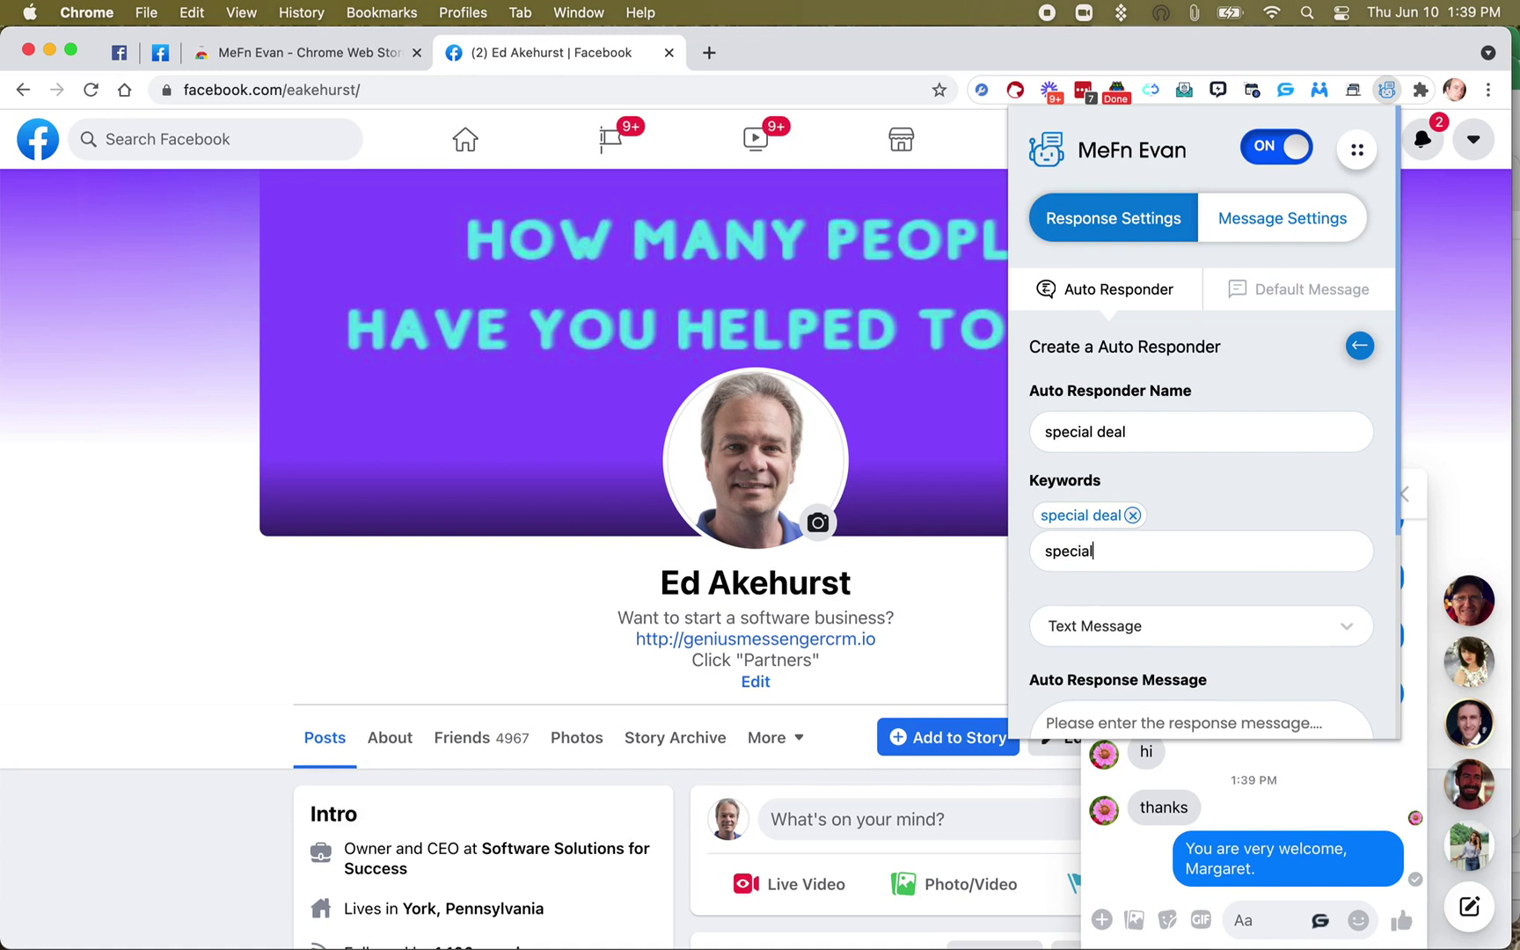
{"action": "type", "text": " delasals"}
{"action": "key", "text": "BackSpace"}
{"action": "key", "text": "BackSpace"}
{"action": "type", "text": "ls"}
{"action": "key", "text": "Return"}
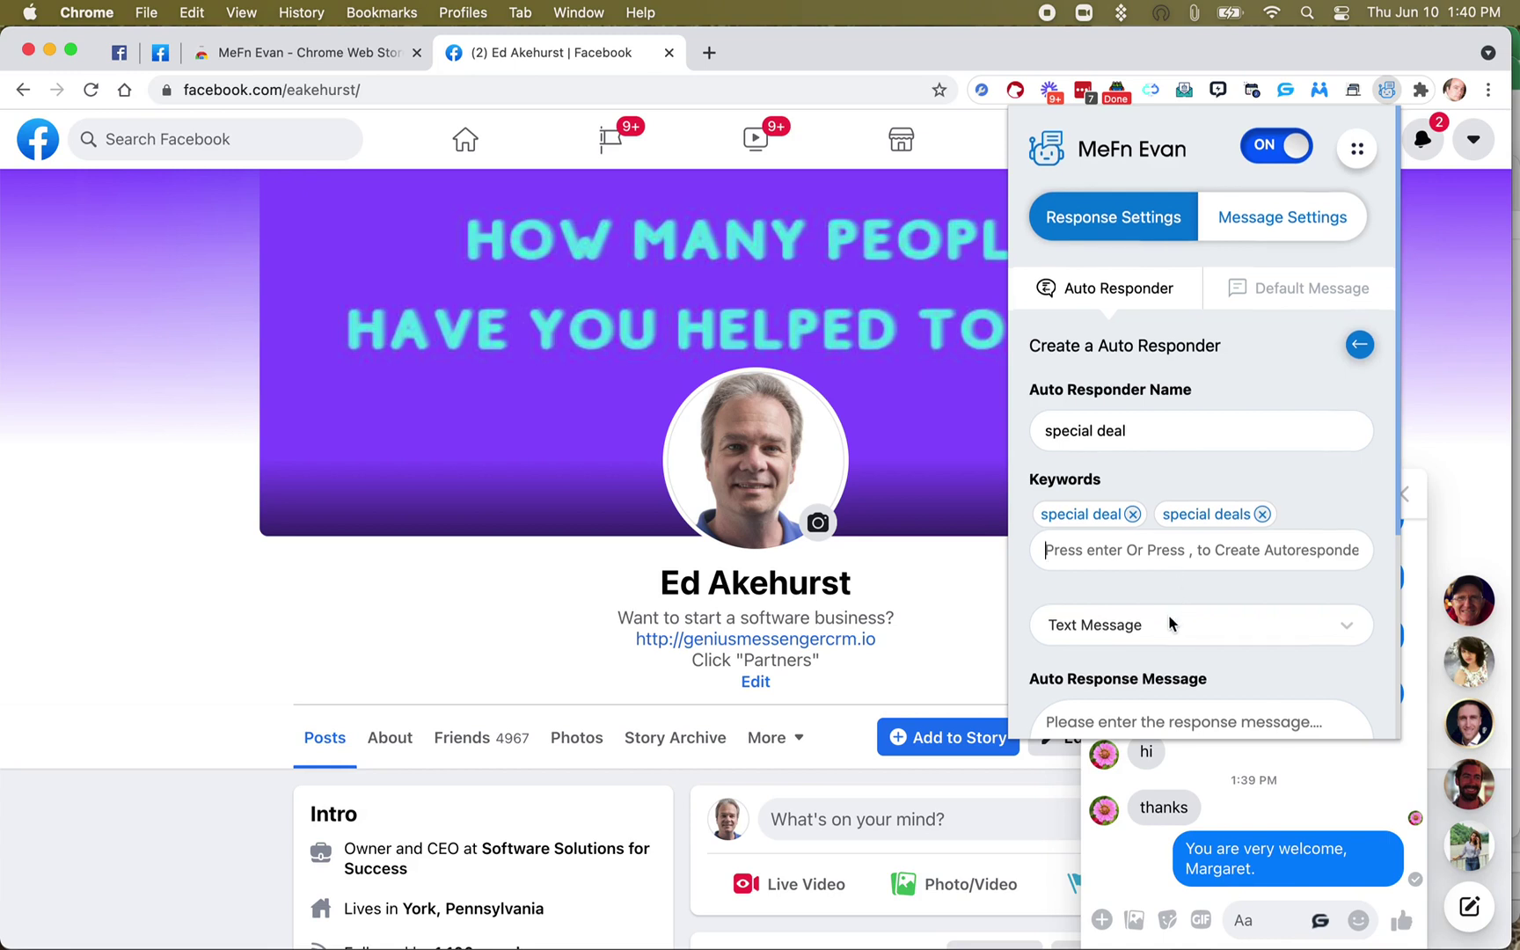
- Add the hashtag keyword "#specialdeal" to the special deal auto responder
{"action": "scroll", "coordinate": [1174, 621], "scroll_direction": "down", "scroll_amount": 3}
{"action": "left_click", "coordinate": [1147, 465]}
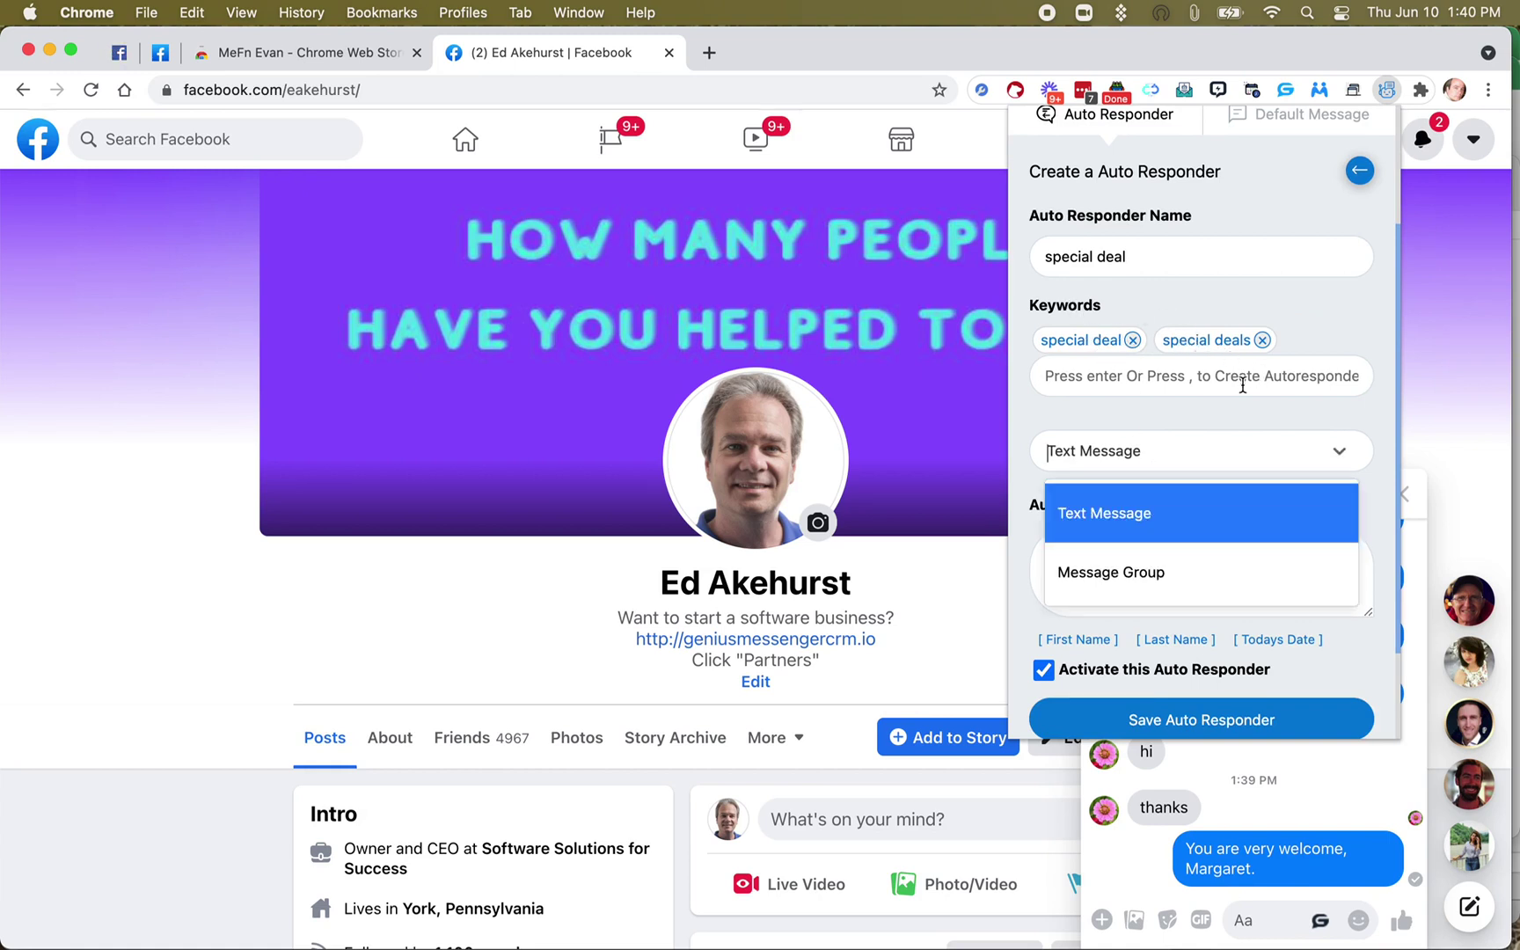
{"action": "left_click", "coordinate": [1158, 371]}
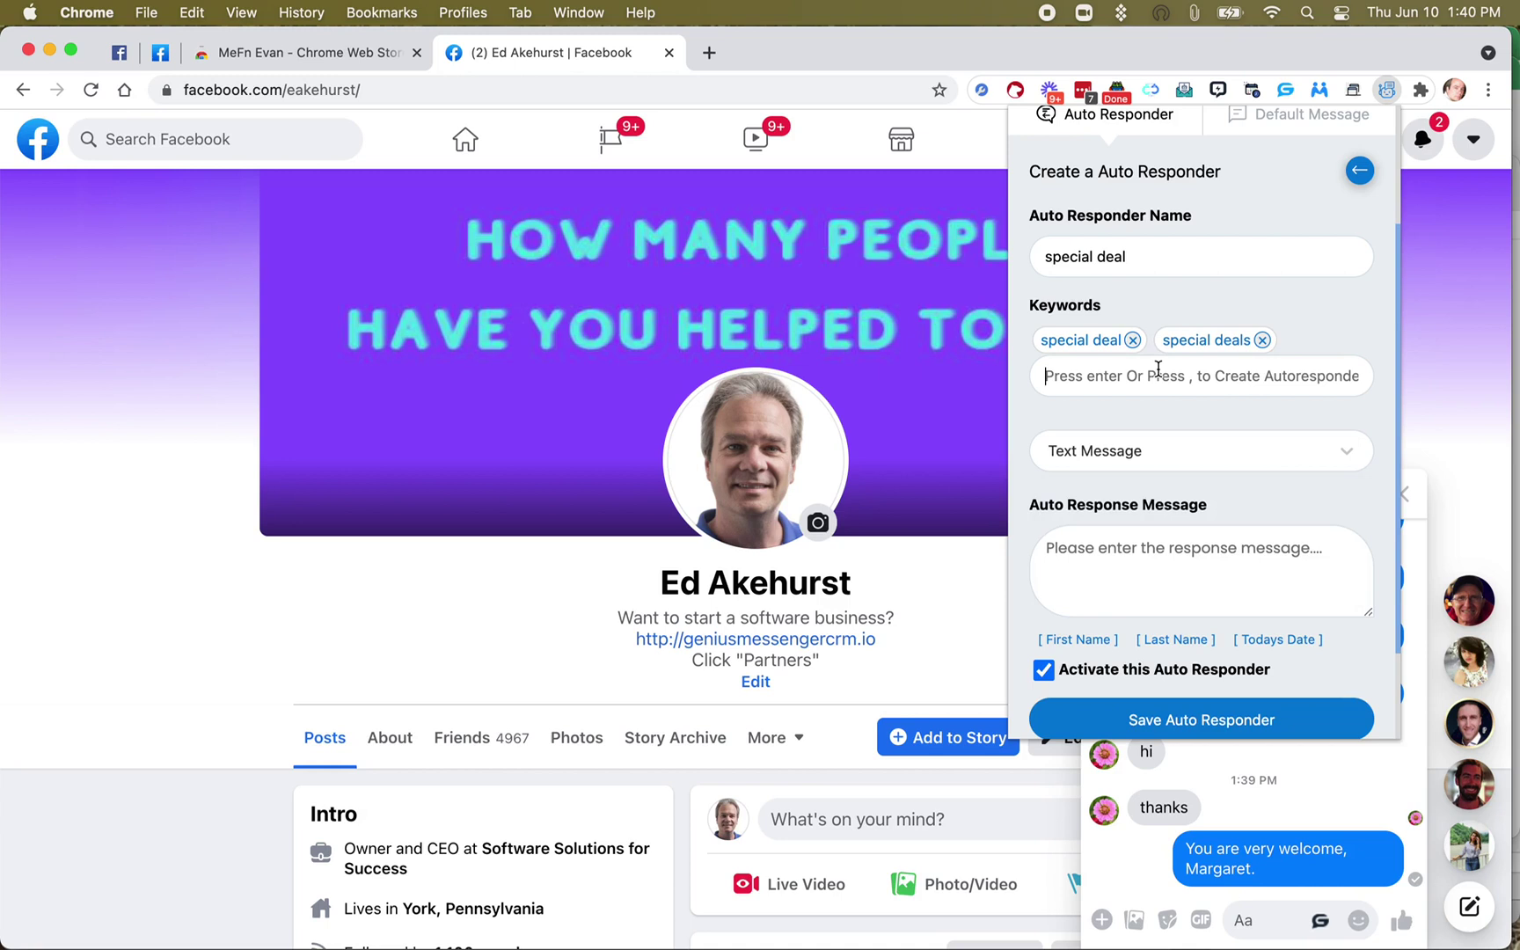
{"action": "type", "text": "#speci"}
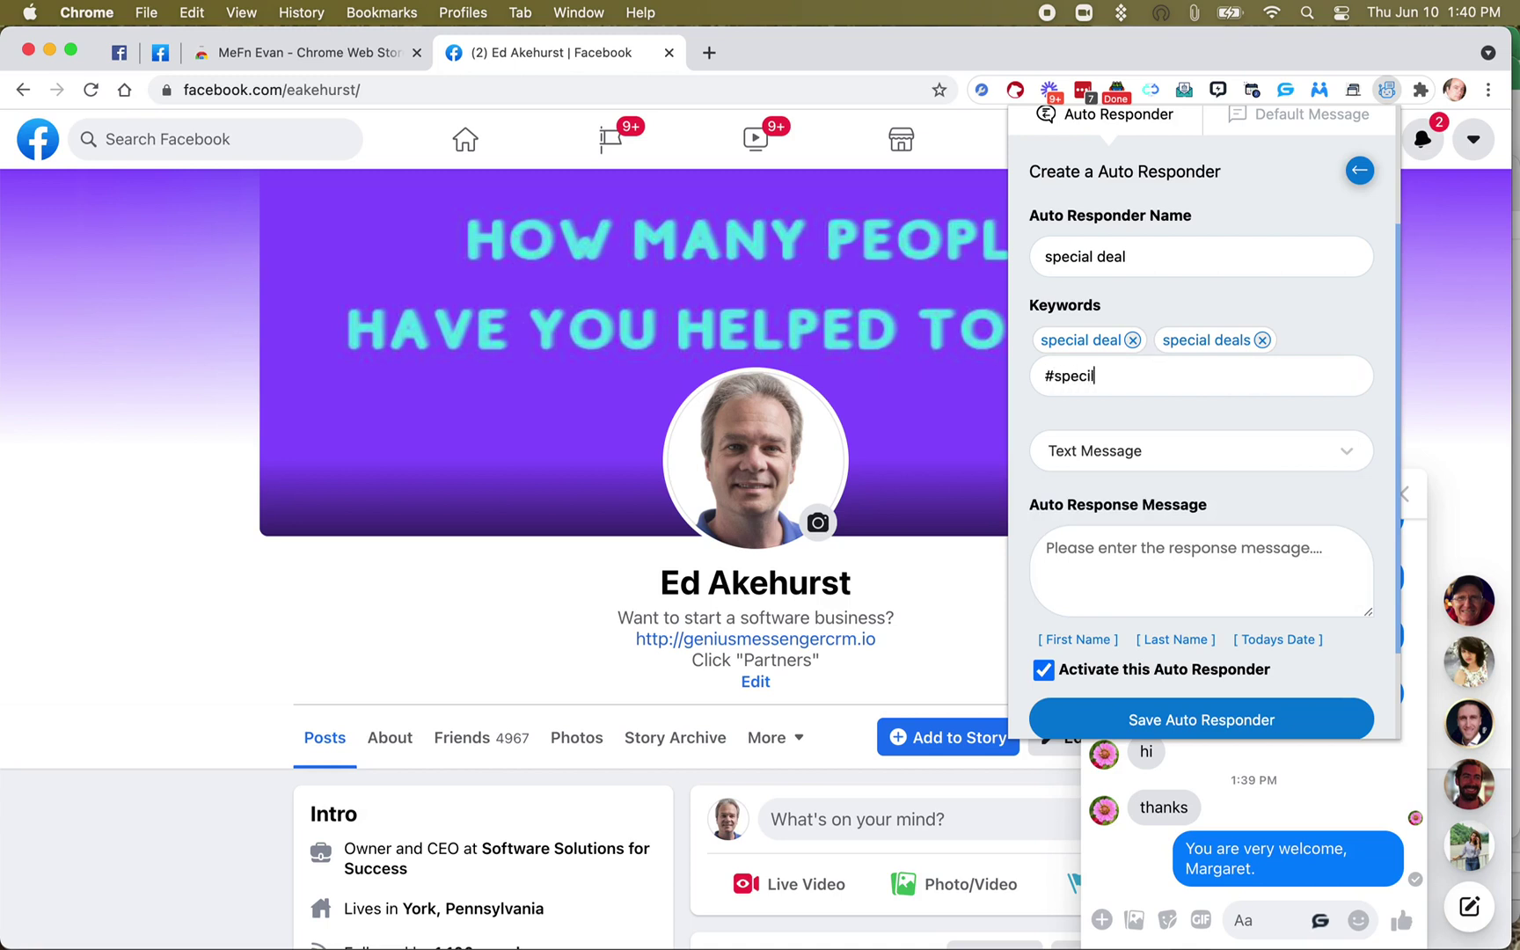
{"action": "key", "text": "BackSpace"}
{"action": "key", "text": "BackSpace"}
{"action": "type", "text": "cialde"}
{"action": "key", "text": "Return"}
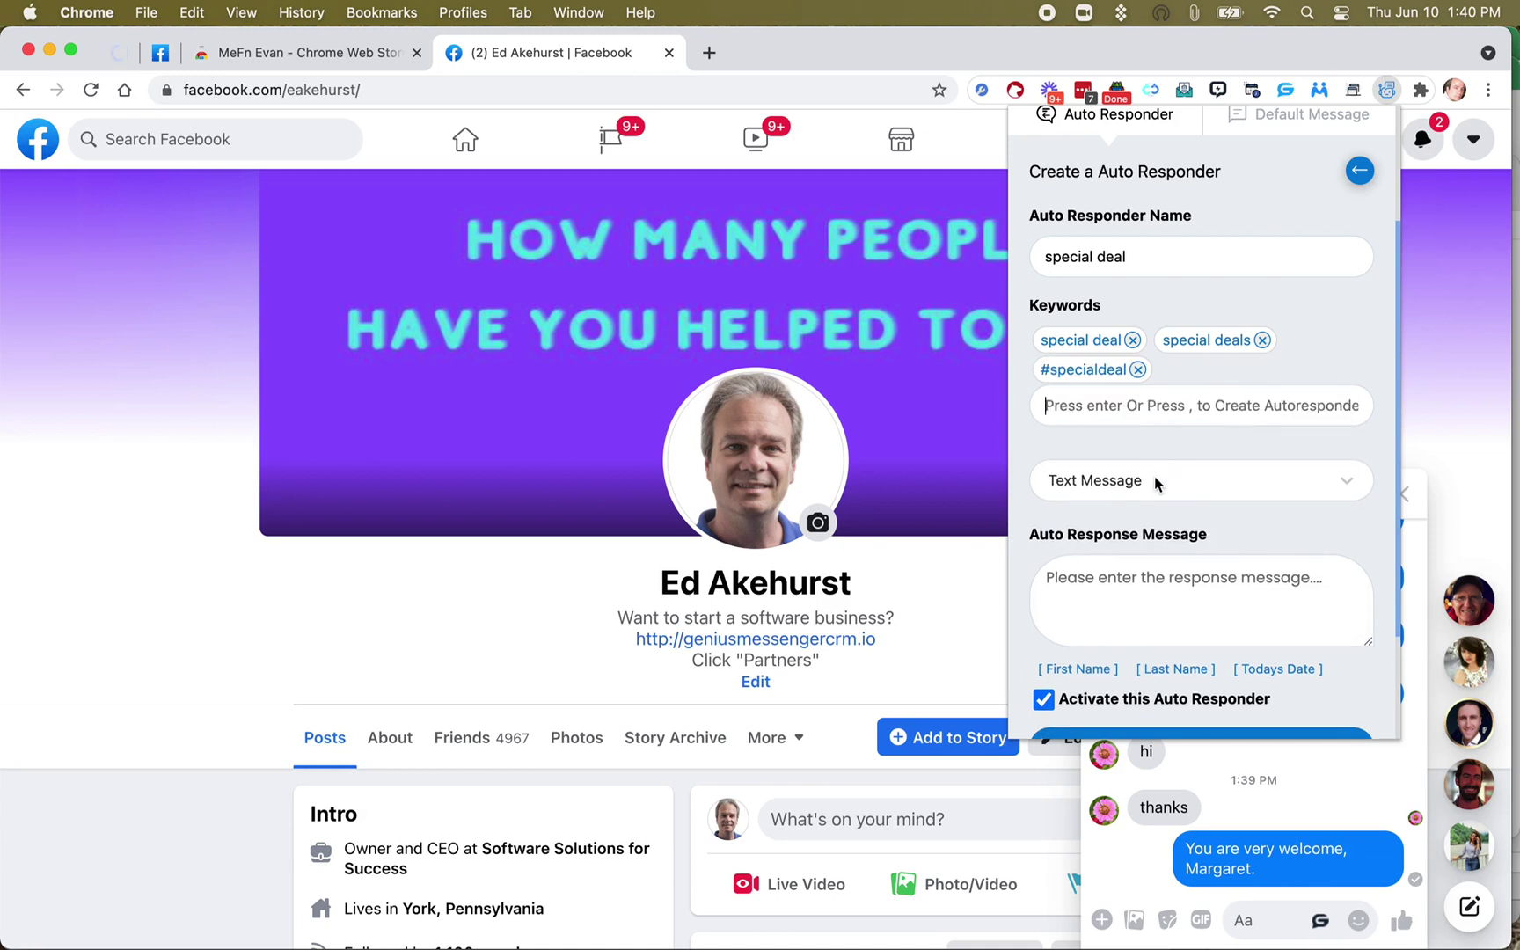
- Enlarge the response message box and begin the message with "Hey, great! Thanks for asking about this week's special deal"
{"action": "scroll", "coordinate": [1158, 484], "scroll_direction": "down", "scroll_amount": 3}
{"action": "left_click_drag", "start_coordinate": [1368, 525], "coordinate": [1368, 721]}
{"action": "left_click", "coordinate": [1099, 485]}
{"action": "type", "text": "He"}
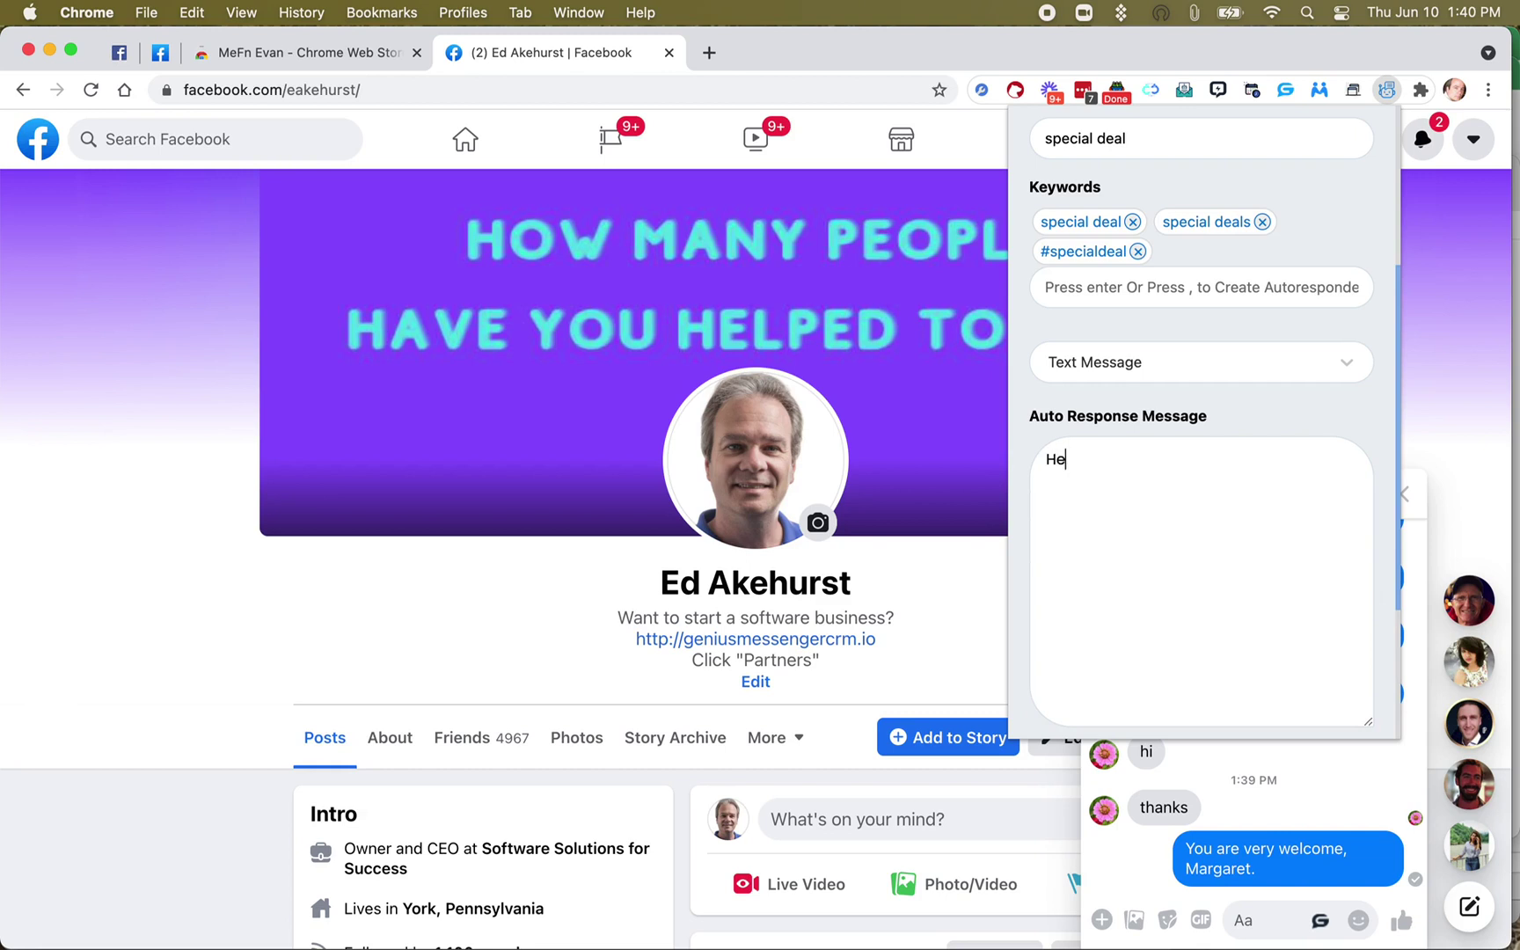
{"action": "type", "text": "y, great! Thanks for asking abou"}
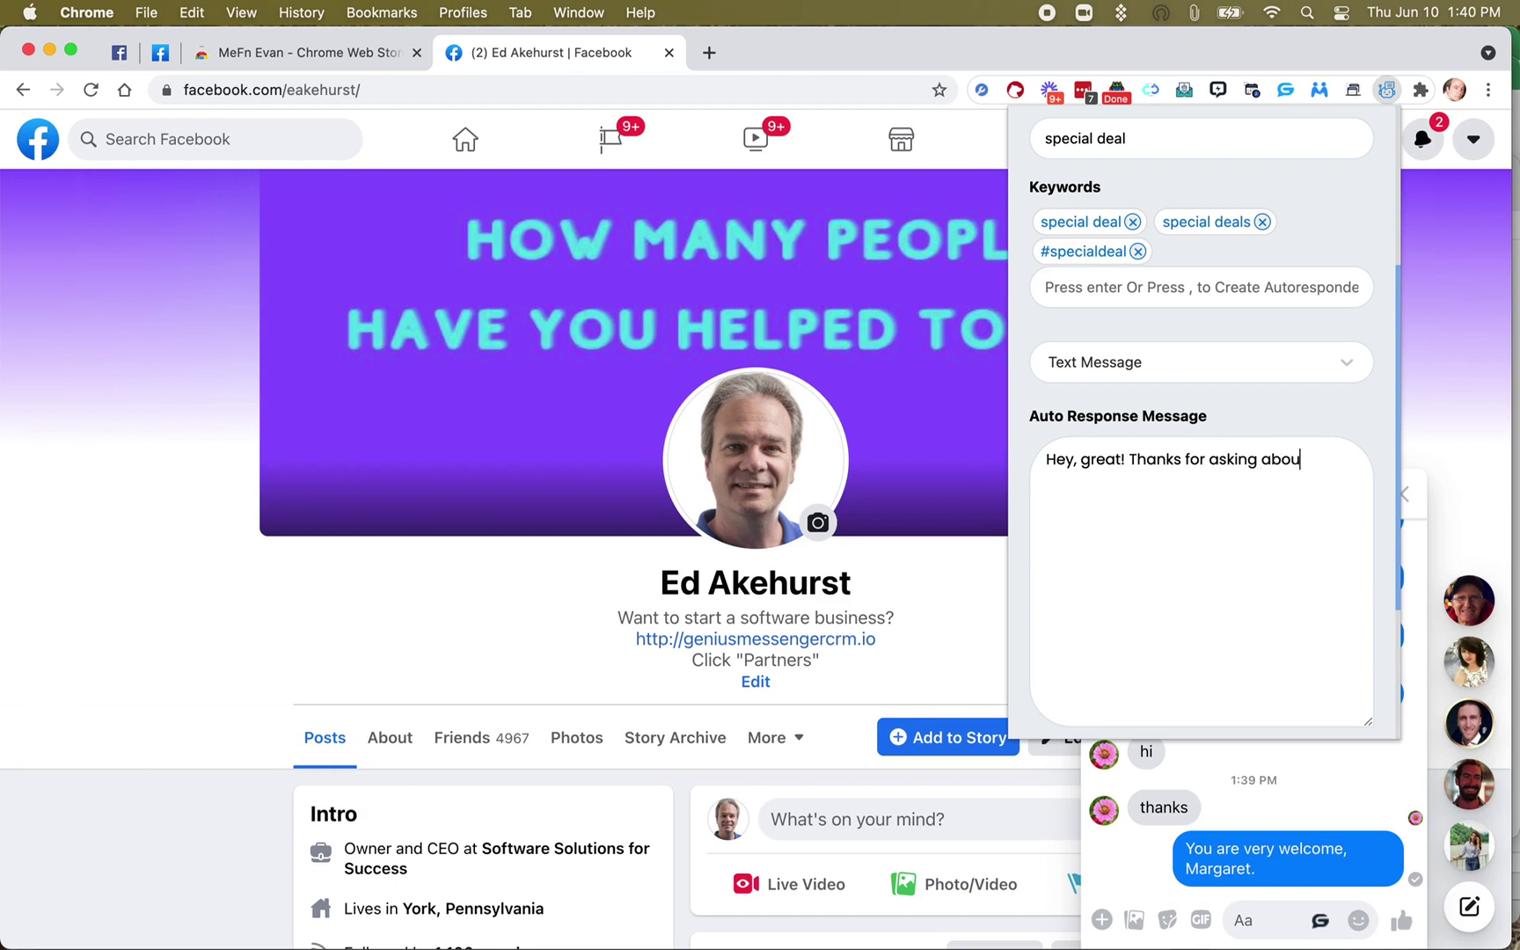
{"action": "type", "text": "t this week's special deal"}
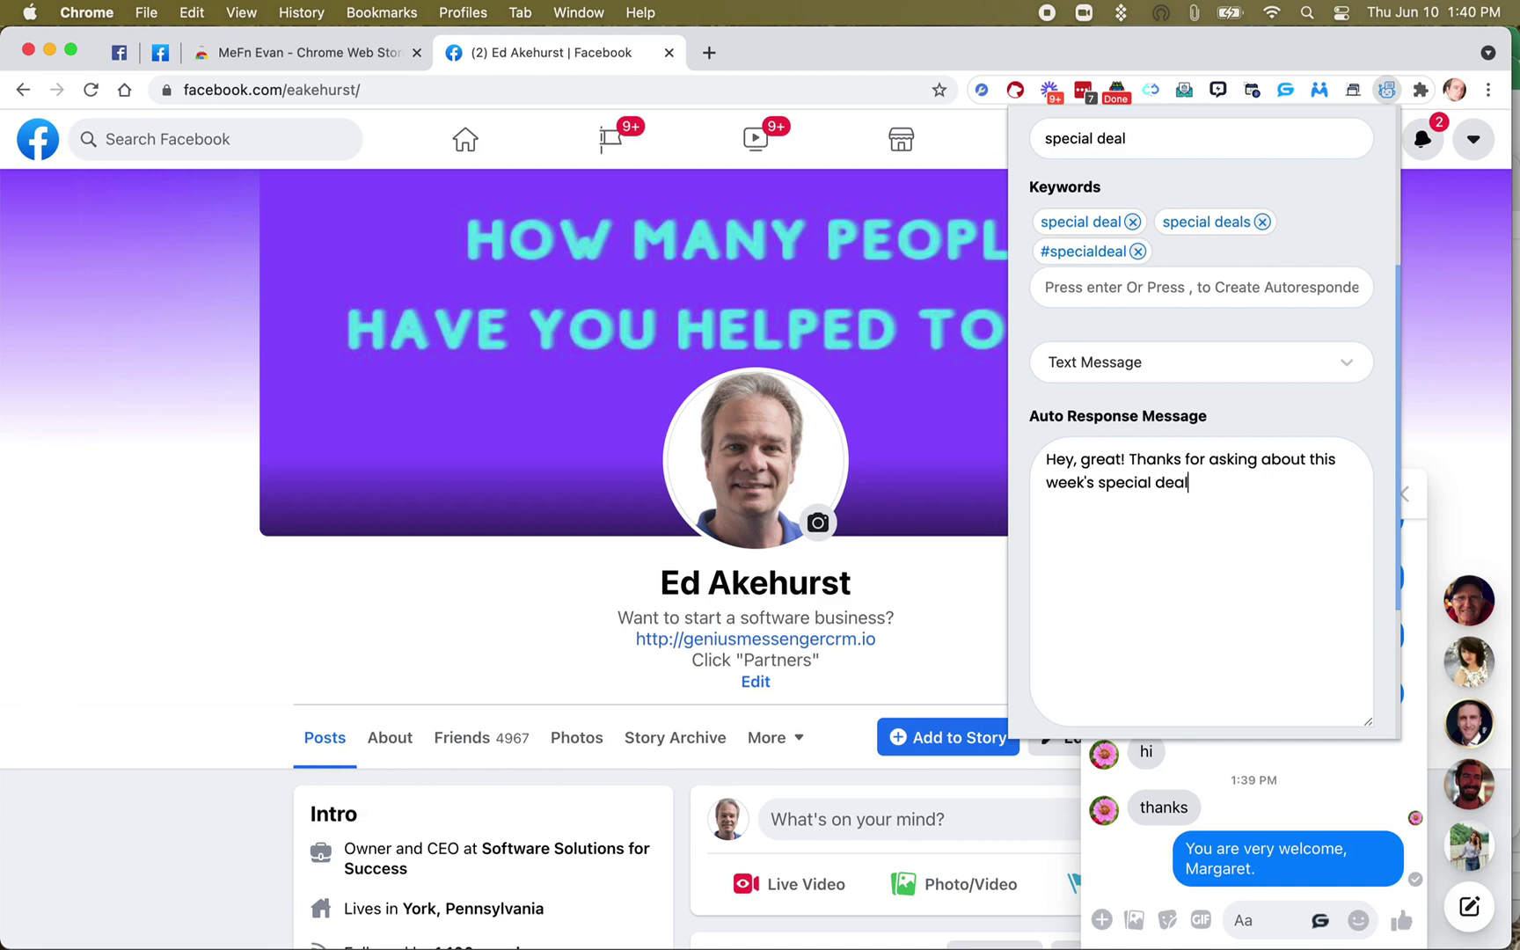
- Continue the response message with ". I am offering blah blah", correcting the spelling of "offering"
{"action": "type", "text": ". I am ofering blah blah"}
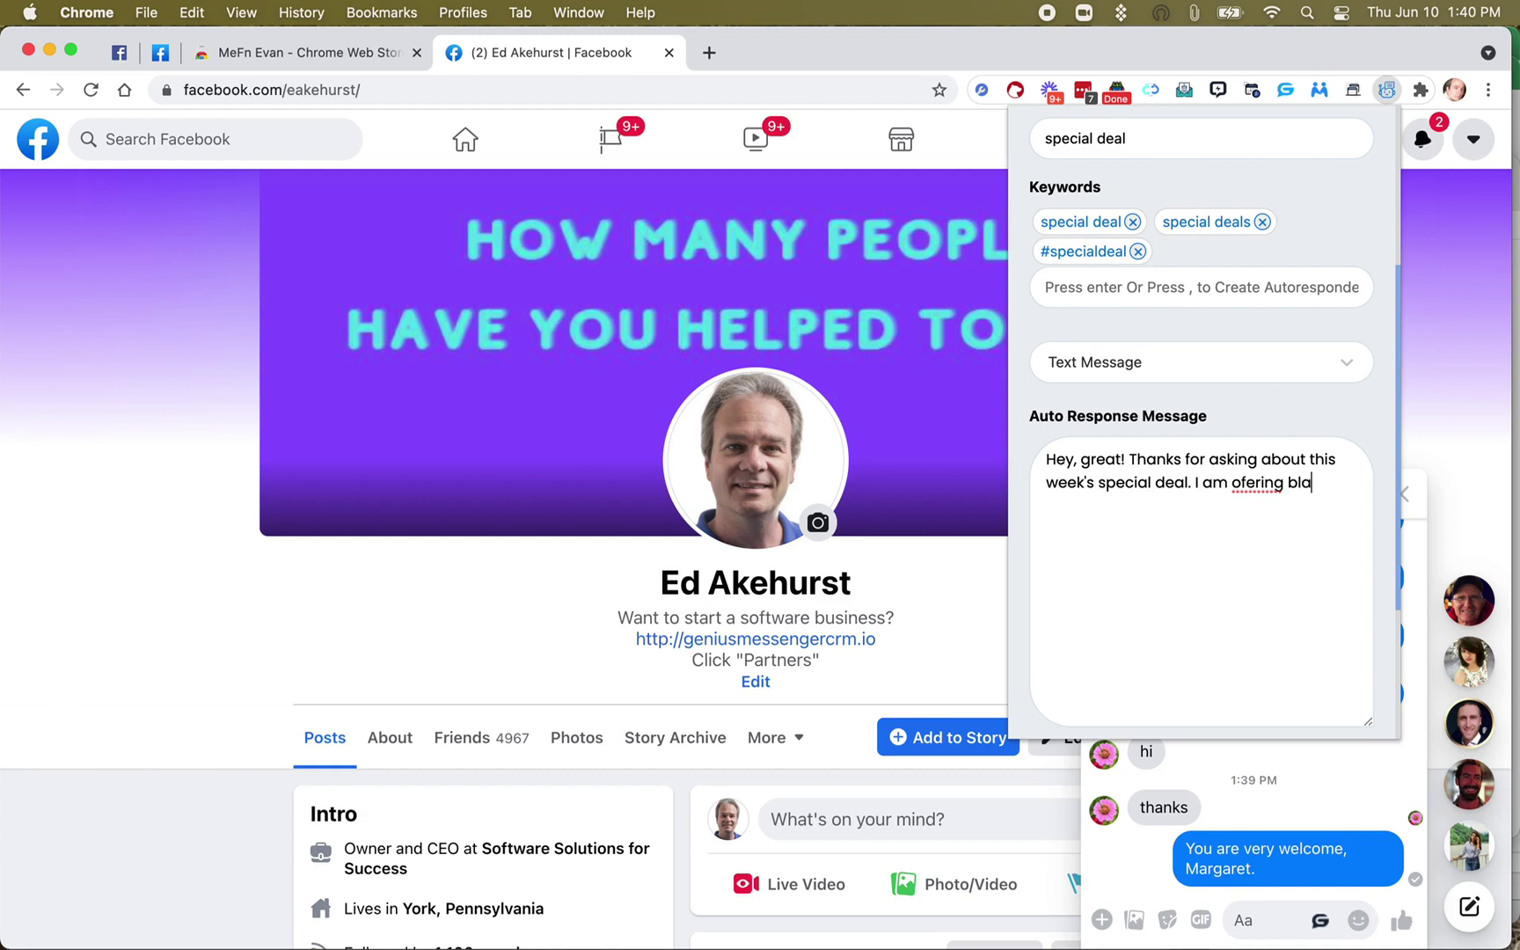
{"action": "left_click", "coordinate": [1239, 482]}
{"action": "type", "text": "f"}
{"action": "left_click", "coordinate": [1211, 498]}
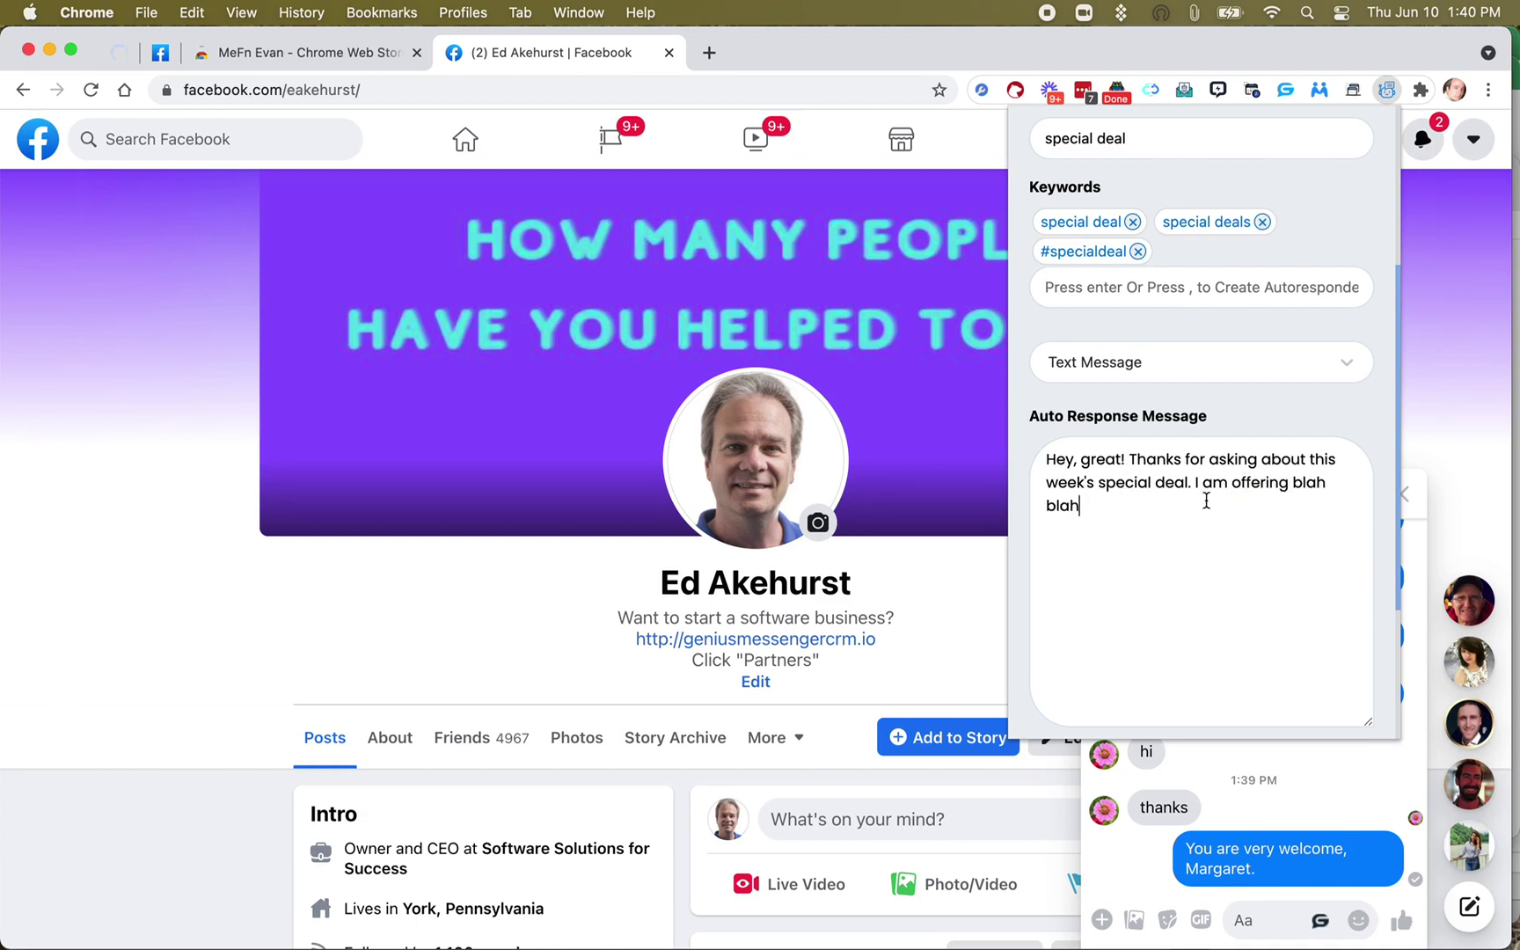
- Finish the response message with "for only $1 gazillion dollars, Click here: LINK", correcting the misspelled words
{"action": "type", "text": "for only $1 gazilion f"}
{"action": "key", "text": "BackSpace"}
{"action": "type", "text": "dolalrs"}
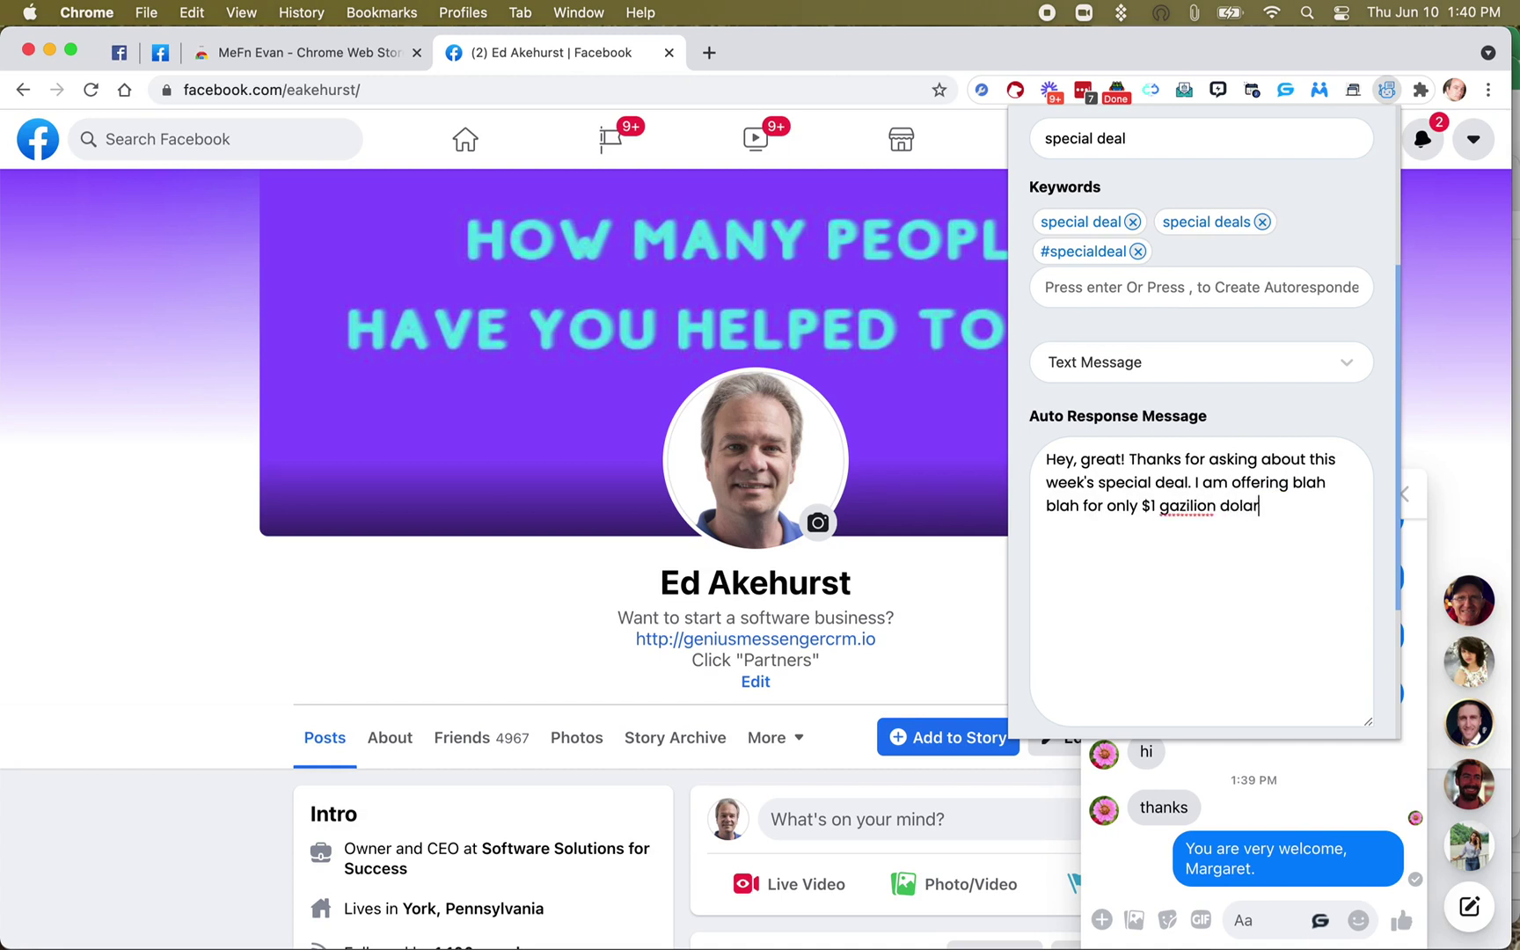
{"action": "key", "text": "BackSpace"}
{"action": "key", "text": "BackSpace"}
{"action": "key", "text": "BackSpace"}
{"action": "key", "text": "BackSpace"}
{"action": "type", "text": "lars, Click here:"}
{"action": "type", "text": "LINK"}
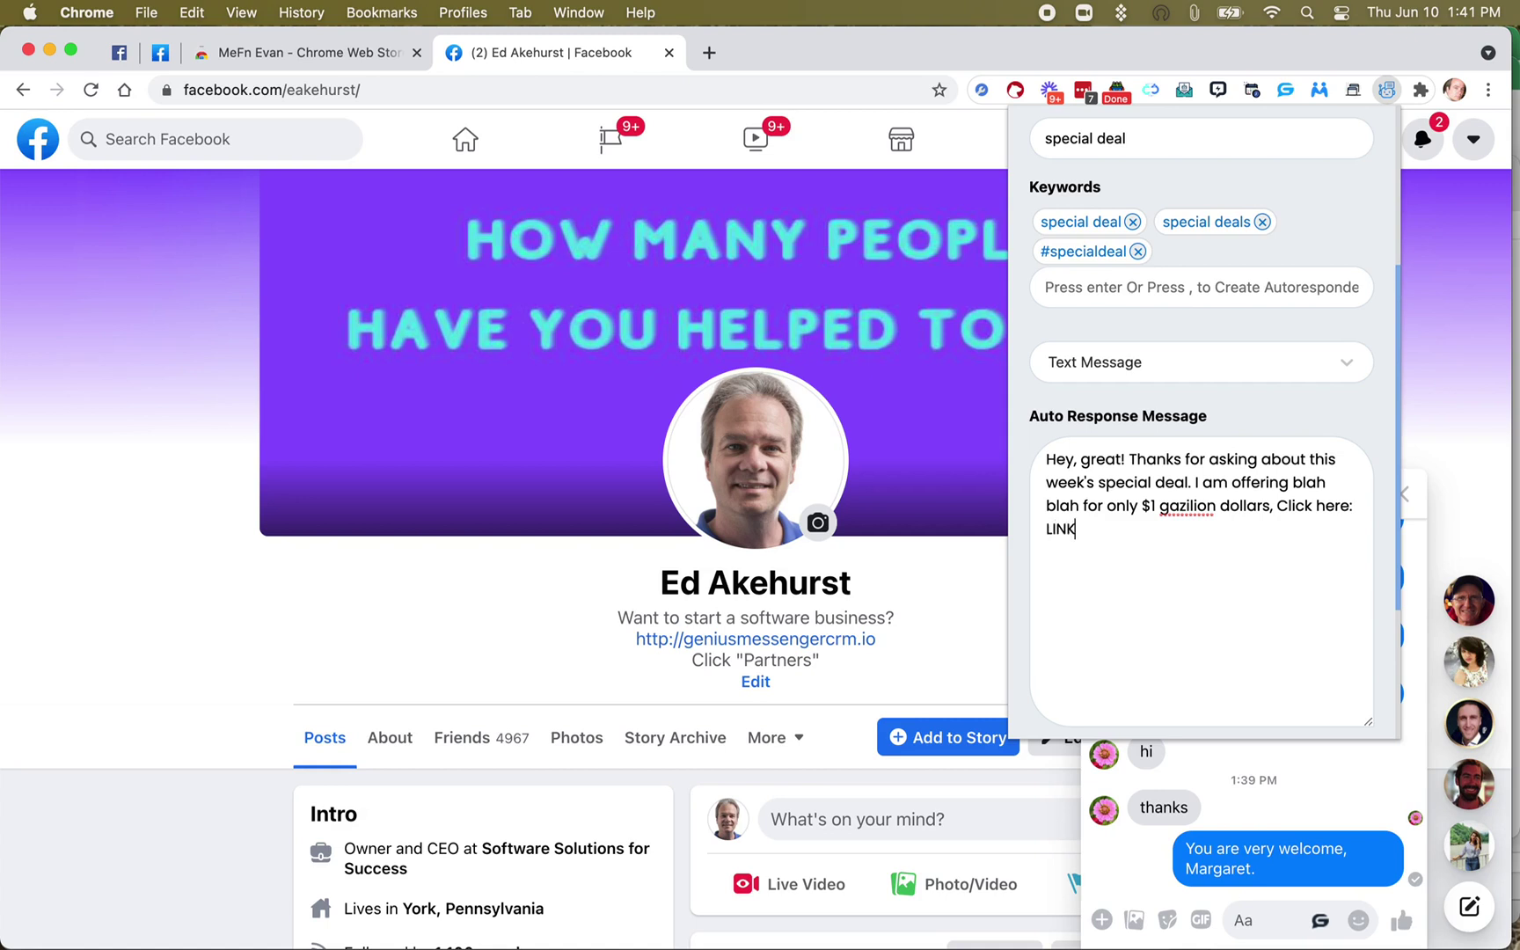
{"action": "left_click", "coordinate": [1188, 505]}
{"action": "type", "text": "l"}
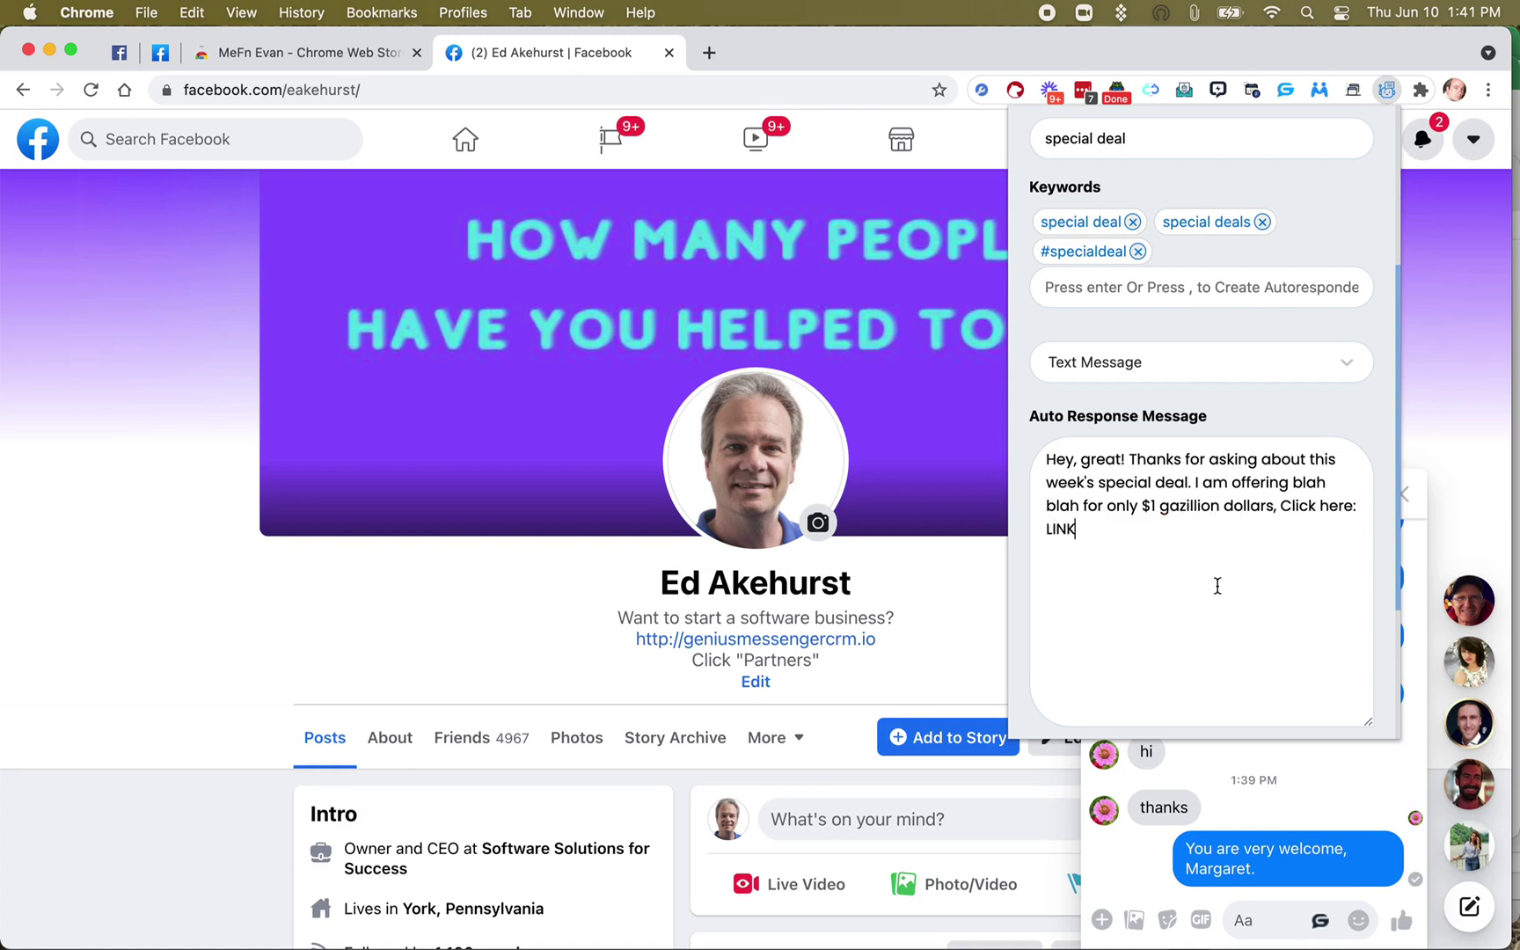
- Save the special deal auto responder and close the extension popup to check the automatic reply in the Messenger chat
{"action": "scroll", "coordinate": [1217, 580], "scroll_direction": "down", "scroll_amount": 2}
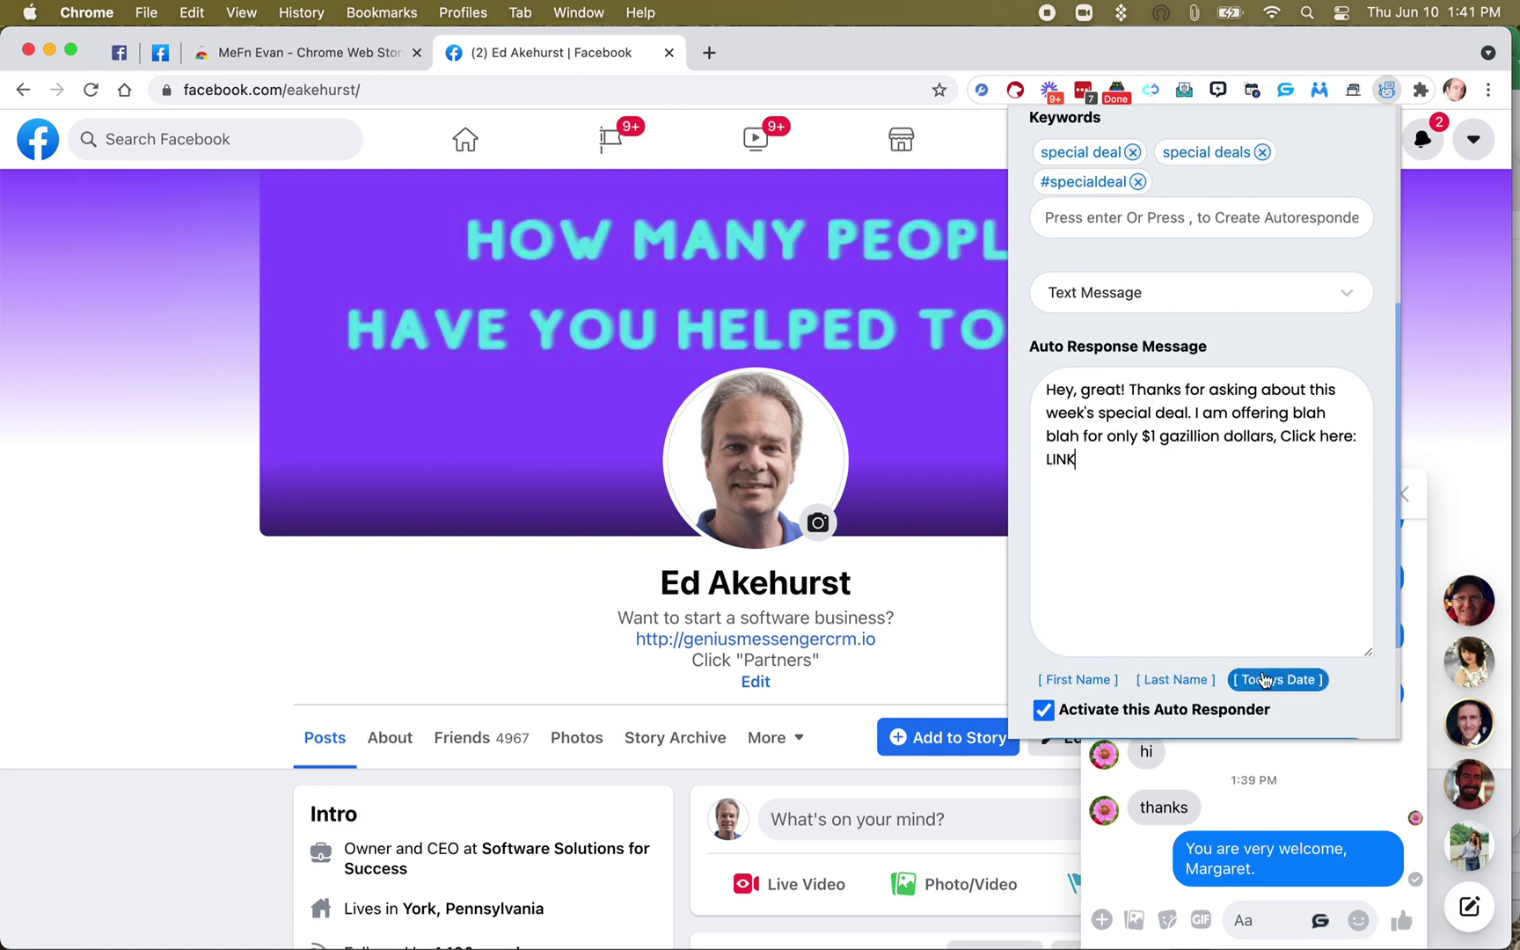
{"action": "scroll", "coordinate": [1214, 534], "scroll_direction": "down", "scroll_amount": 2}
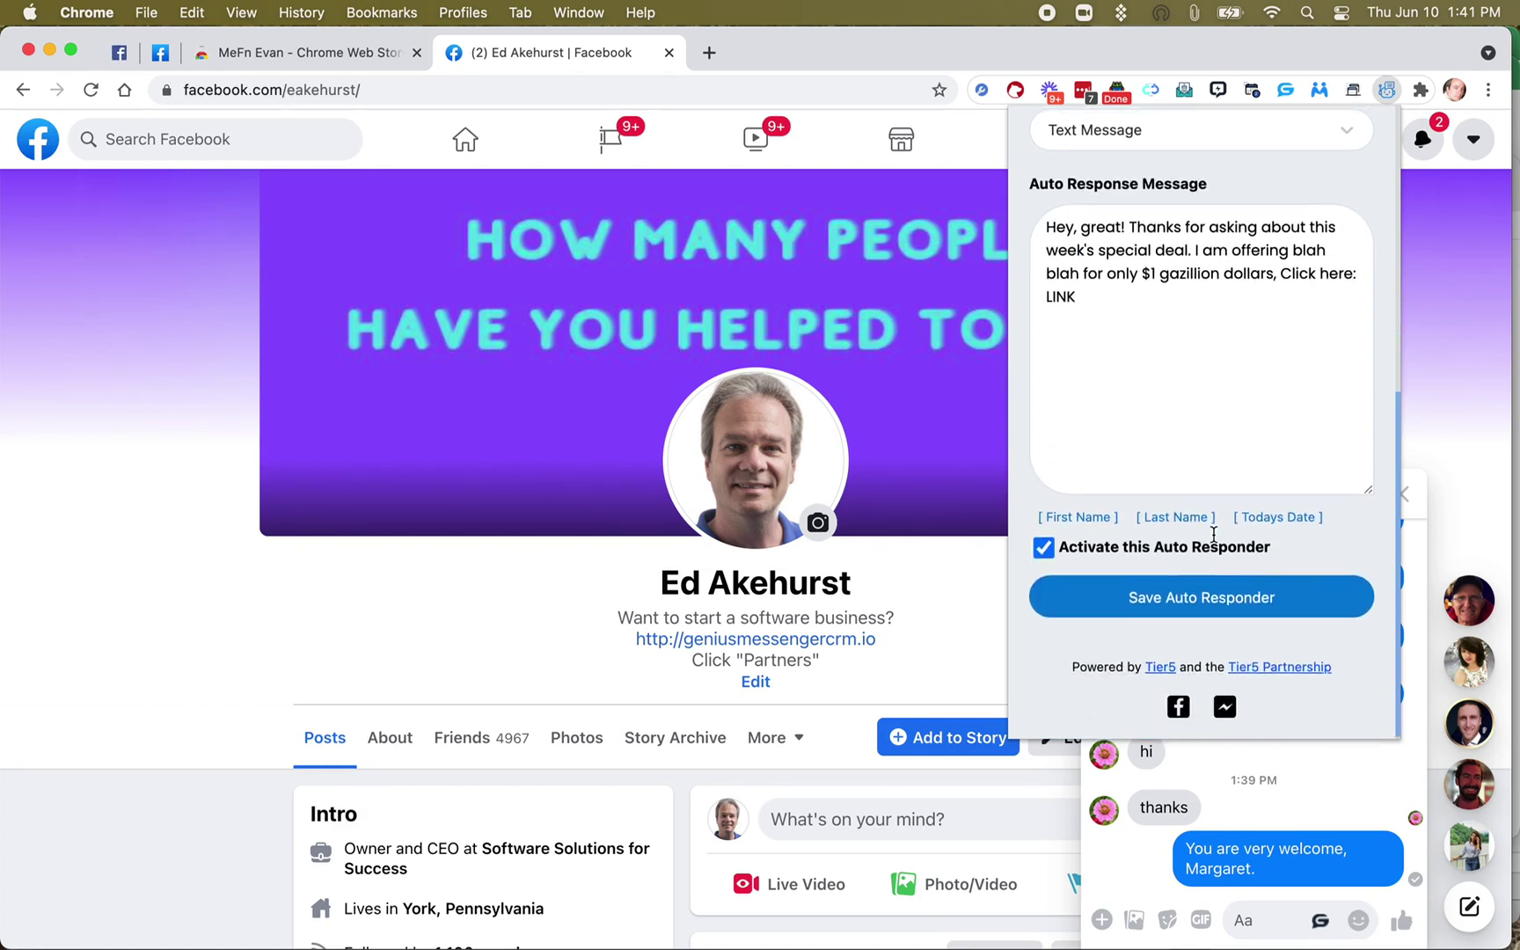
{"action": "left_click", "coordinate": [1208, 605]}
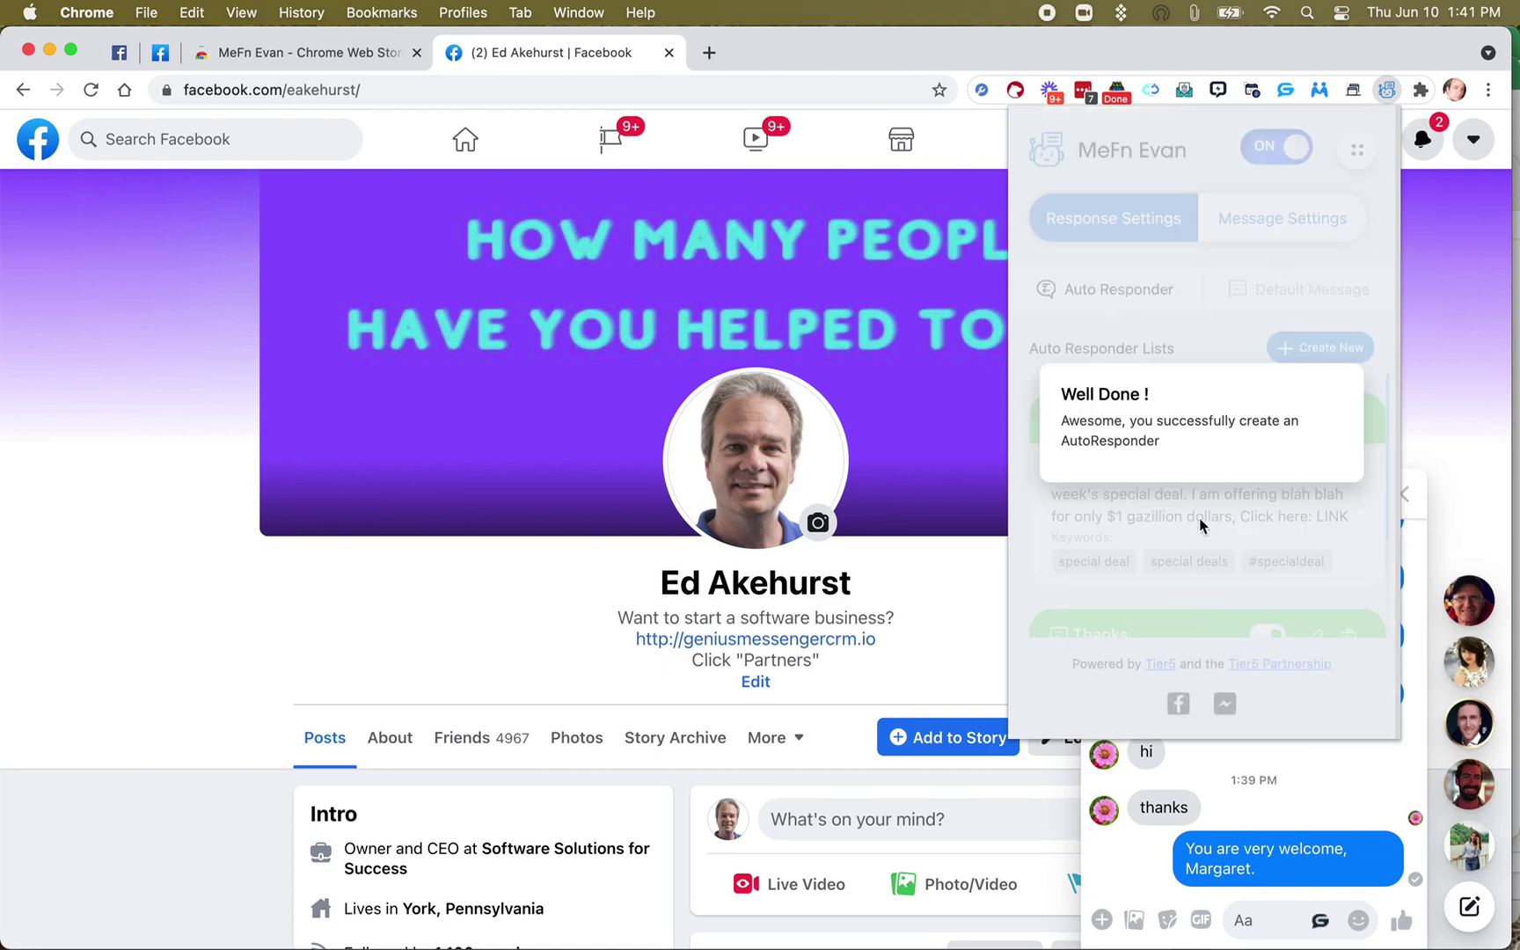
{"action": "left_click", "coordinate": [1427, 364]}
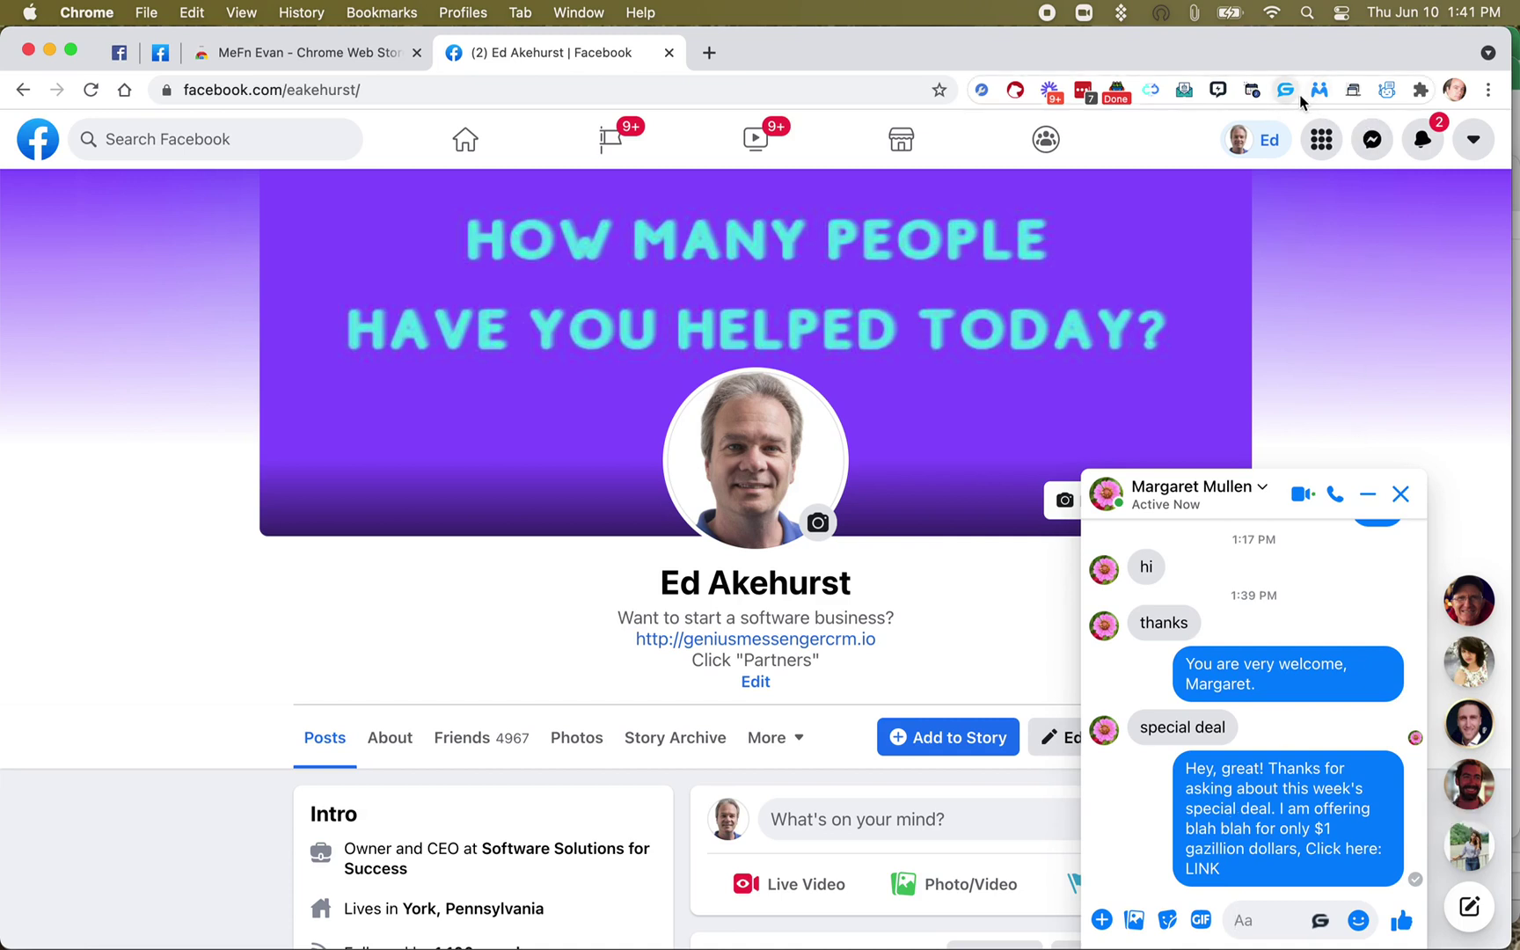
- Reopen the MeFn Evan extension and review the messages and keywords of the saved auto responders
{"action": "left_click", "coordinate": [1384, 93]}
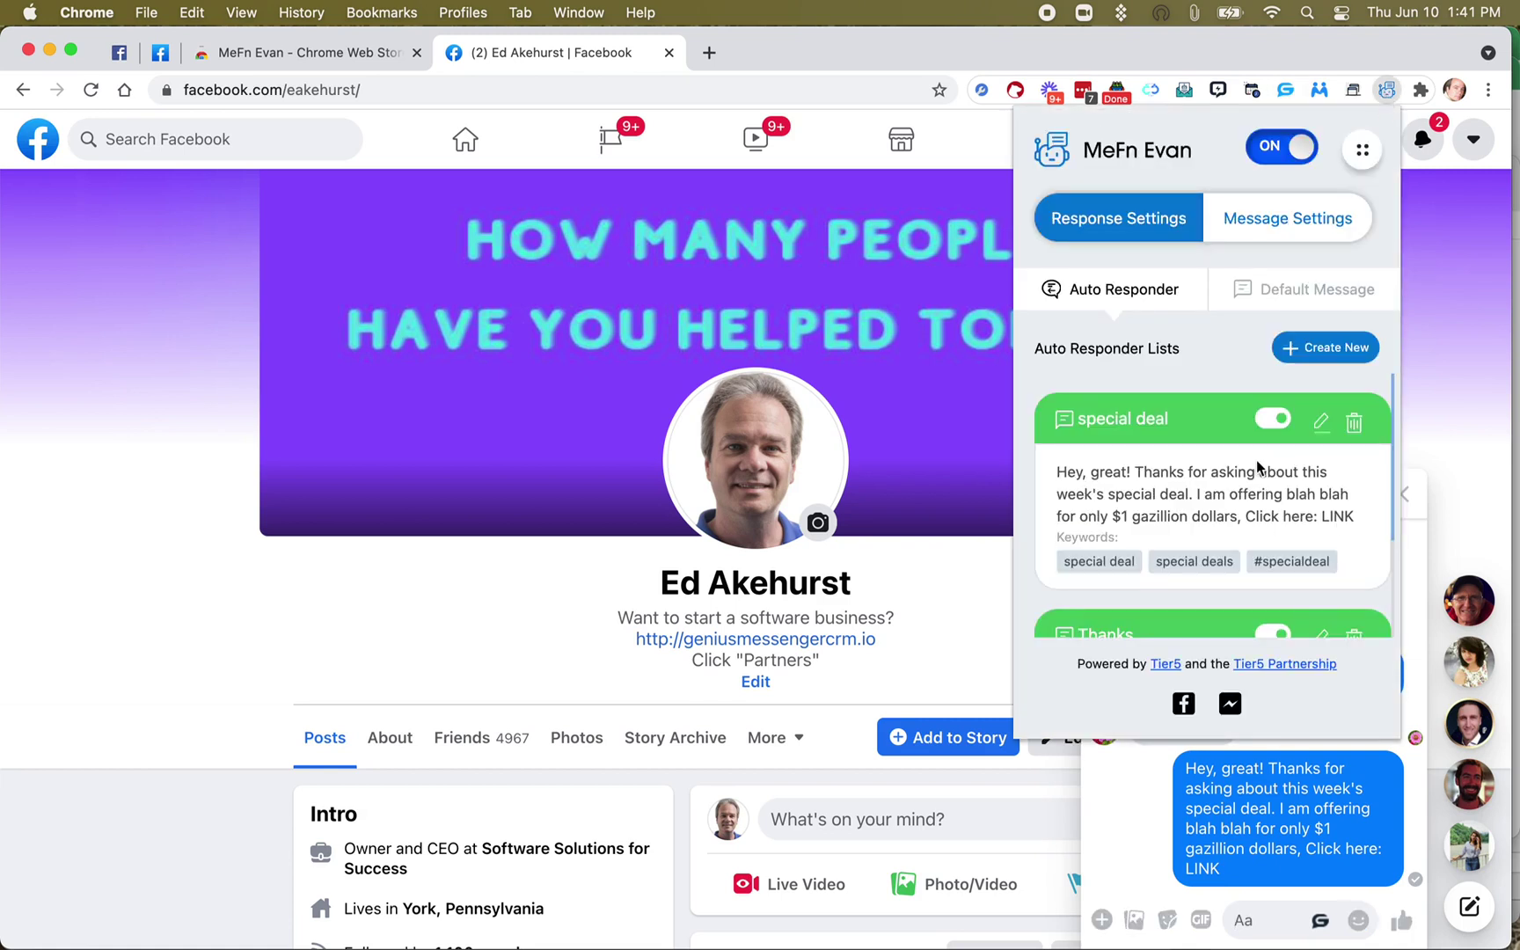
{"action": "scroll", "coordinate": [1257, 462], "scroll_direction": "down", "scroll_amount": 2}
{"action": "scroll", "coordinate": [1257, 466], "scroll_direction": "up", "scroll_amount": 3}
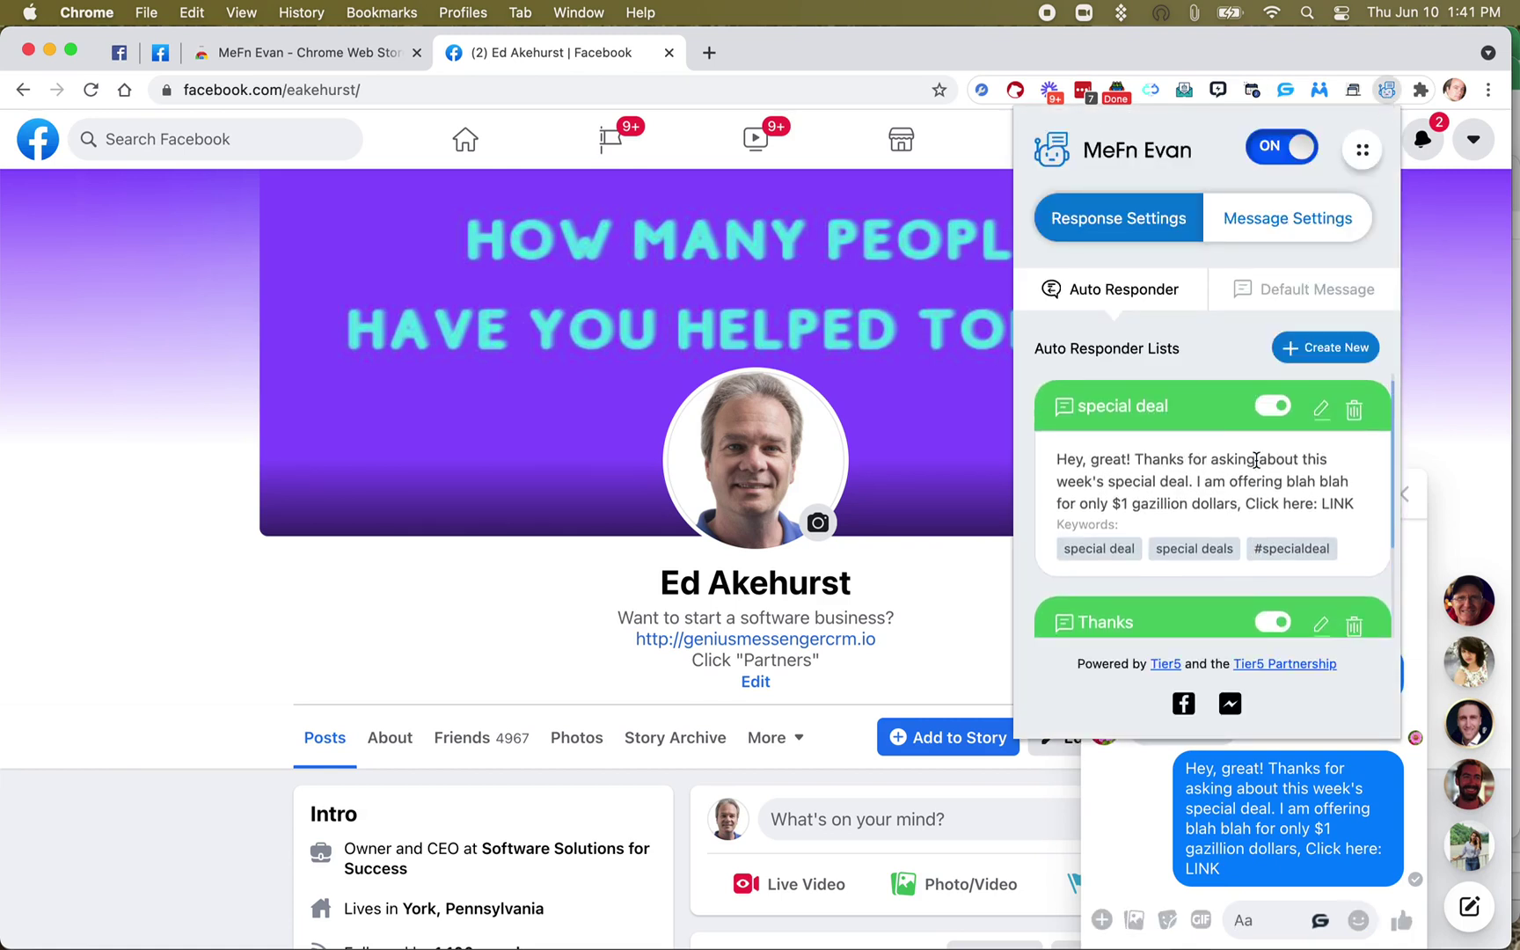
{"action": "scroll", "coordinate": [1258, 466], "scroll_direction": "down", "scroll_amount": 4}
{"action": "scroll", "coordinate": [1256, 467], "scroll_direction": "down", "scroll_amount": 1}
{"action": "scroll", "coordinate": [1255, 470], "scroll_direction": "up", "scroll_amount": 3}
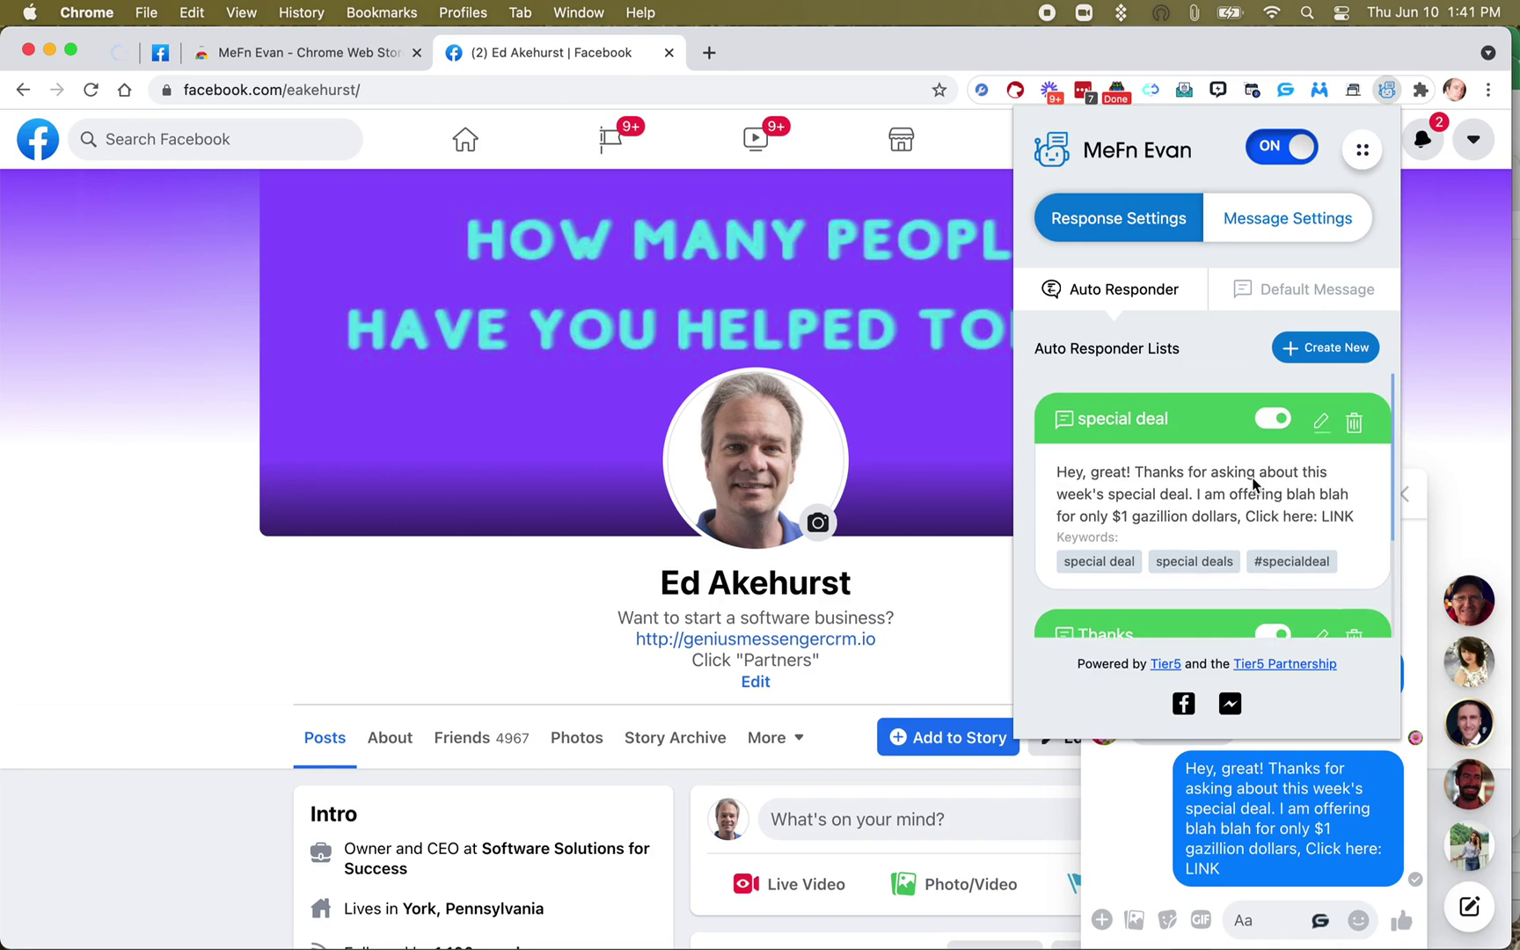
{"action": "scroll", "coordinate": [1252, 478], "scroll_direction": "down", "scroll_amount": 1}
{"action": "scroll", "coordinate": [1253, 477], "scroll_direction": "down", "scroll_amount": 1}
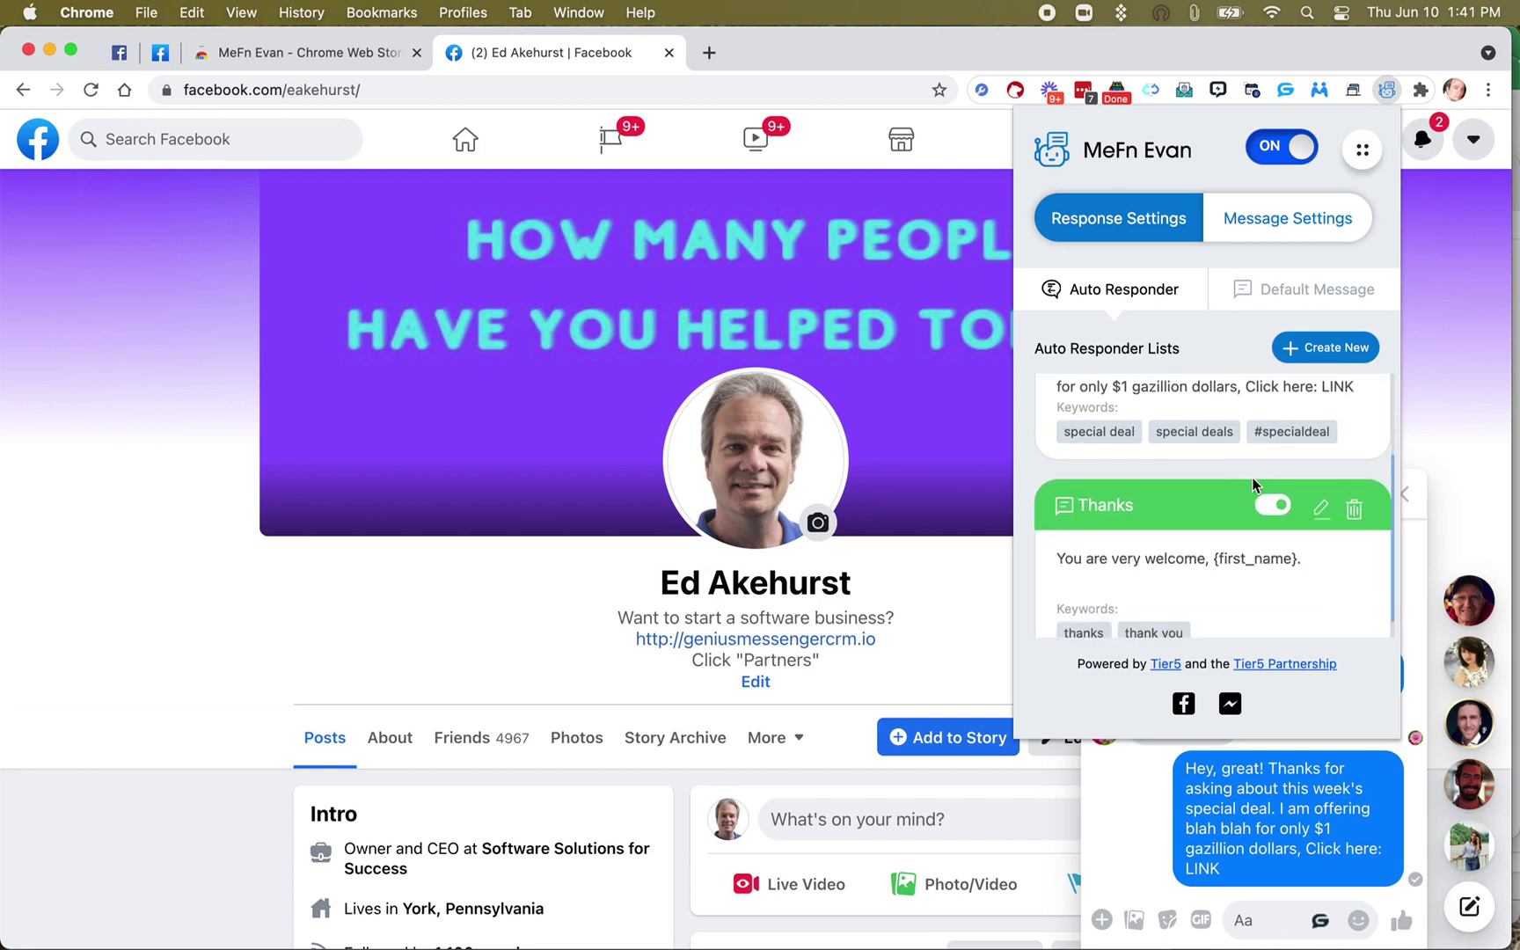
{"action": "scroll", "coordinate": [1251, 476], "scroll_direction": "up", "scroll_amount": 1}
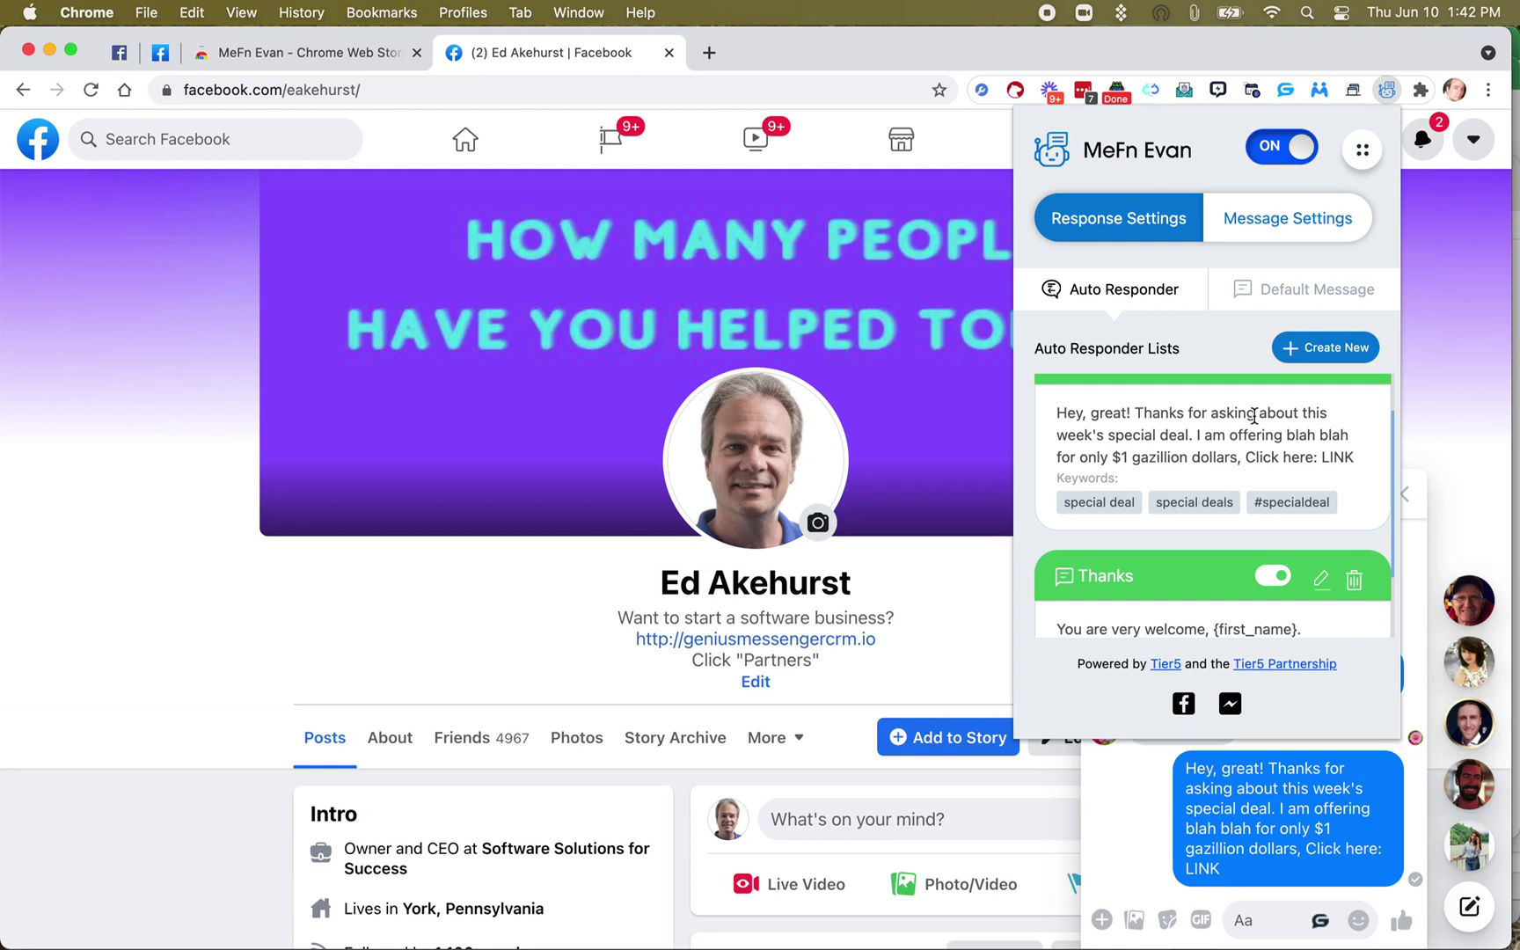
- Look over the default message text and its time interval
{"action": "left_click", "coordinate": [1284, 294]}
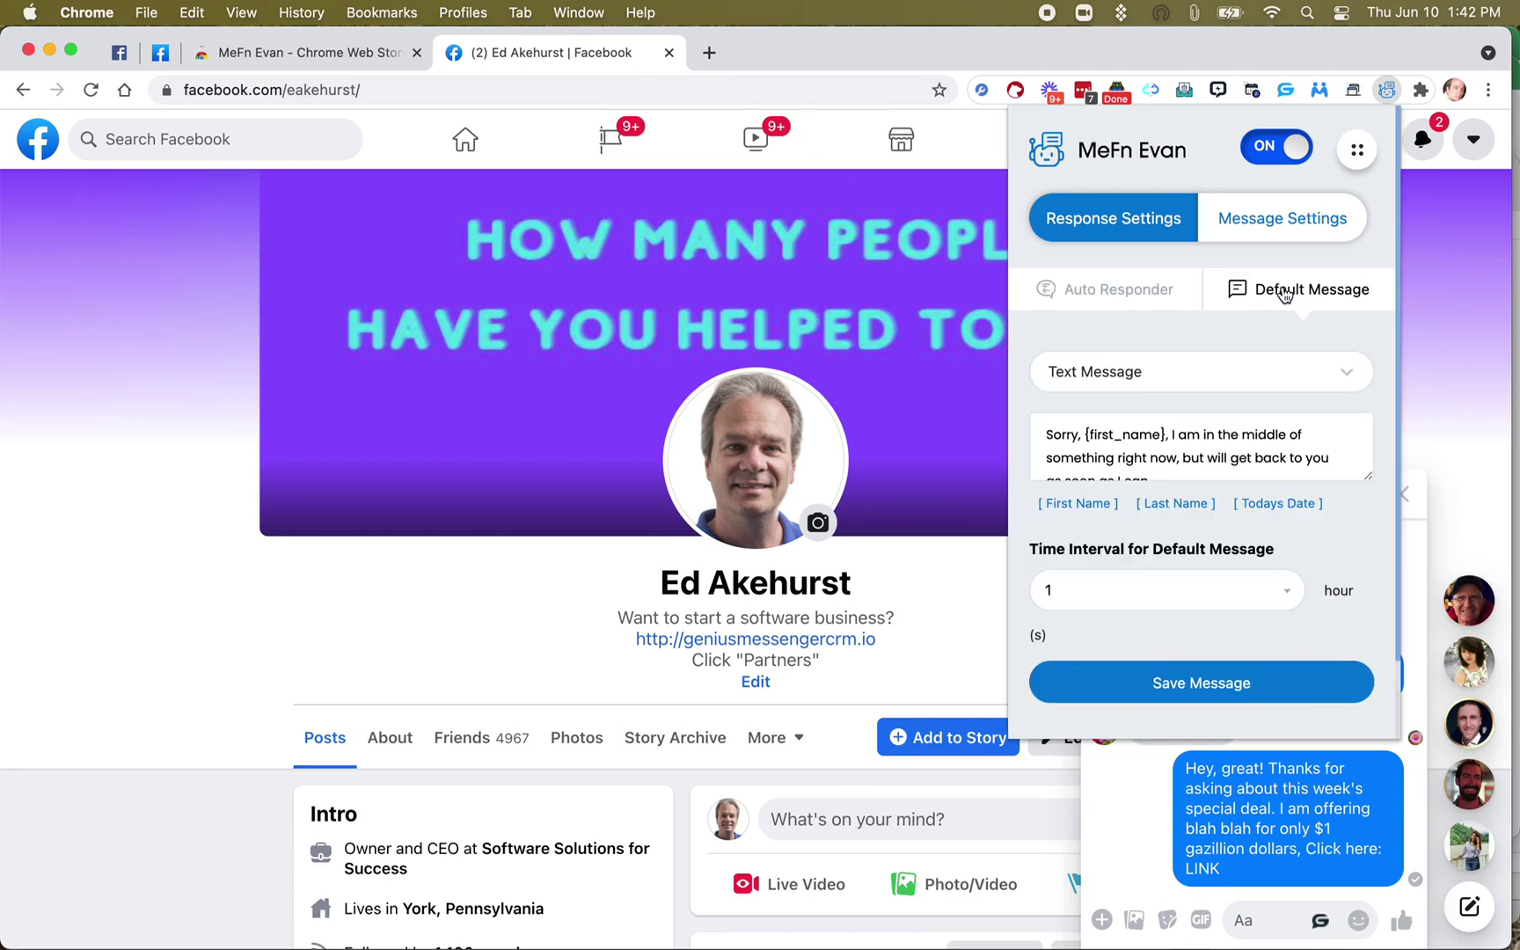
{"action": "scroll", "coordinate": [1143, 403], "scroll_direction": "down", "scroll_amount": 2}
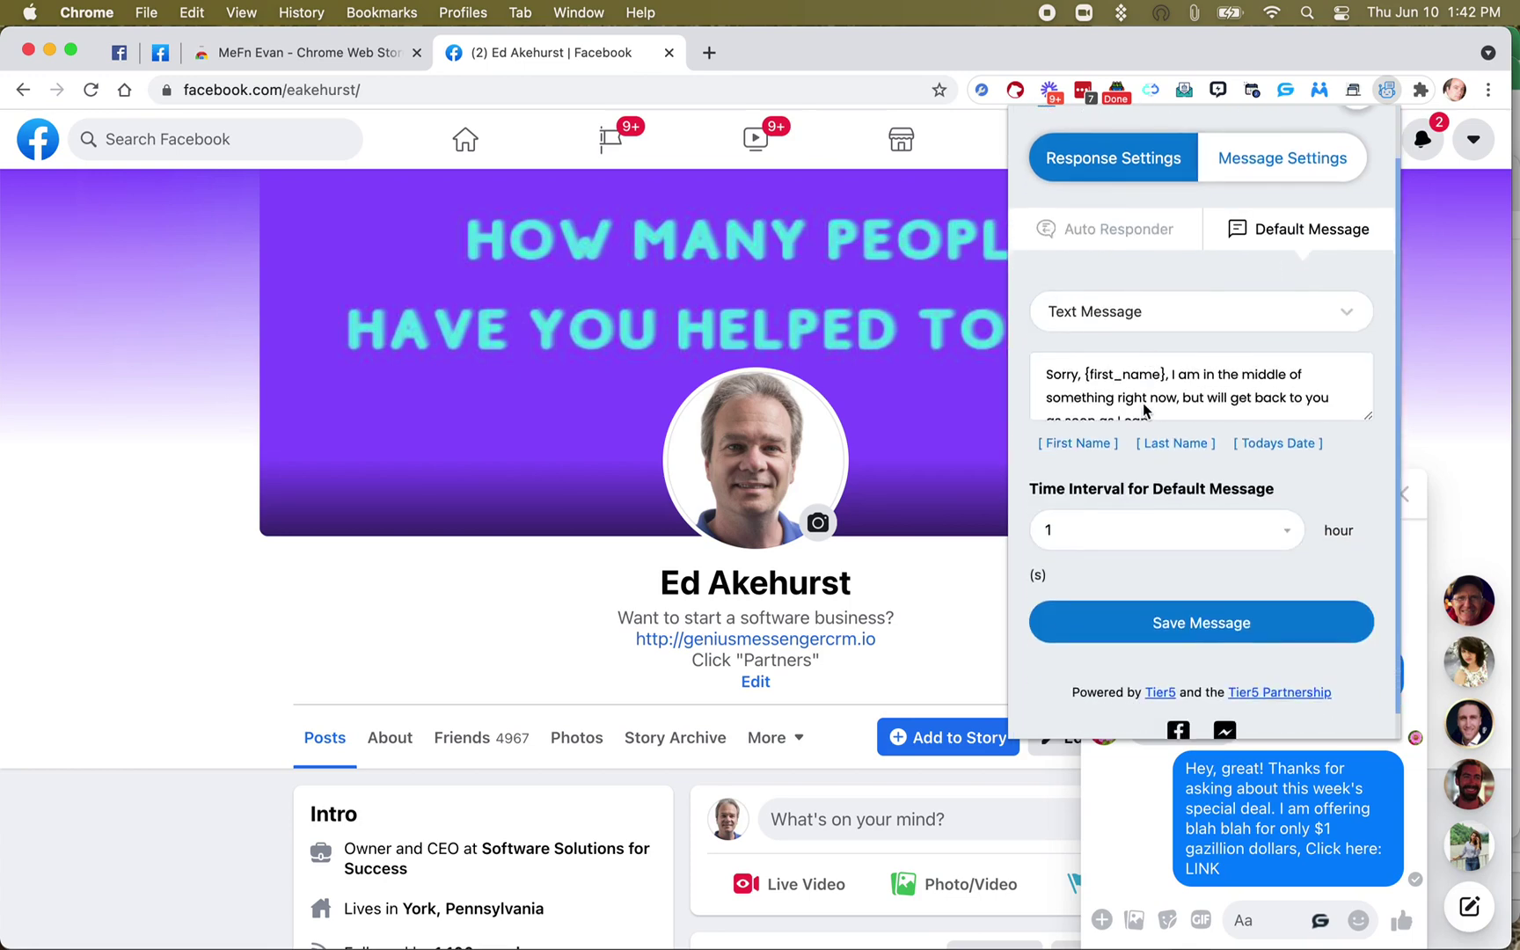
{"action": "scroll", "coordinate": [1143, 407], "scroll_direction": "up", "scroll_amount": 2}
- Return to the auto responder list and compare the special deal and Thanks entries
{"action": "left_click", "coordinate": [1126, 294]}
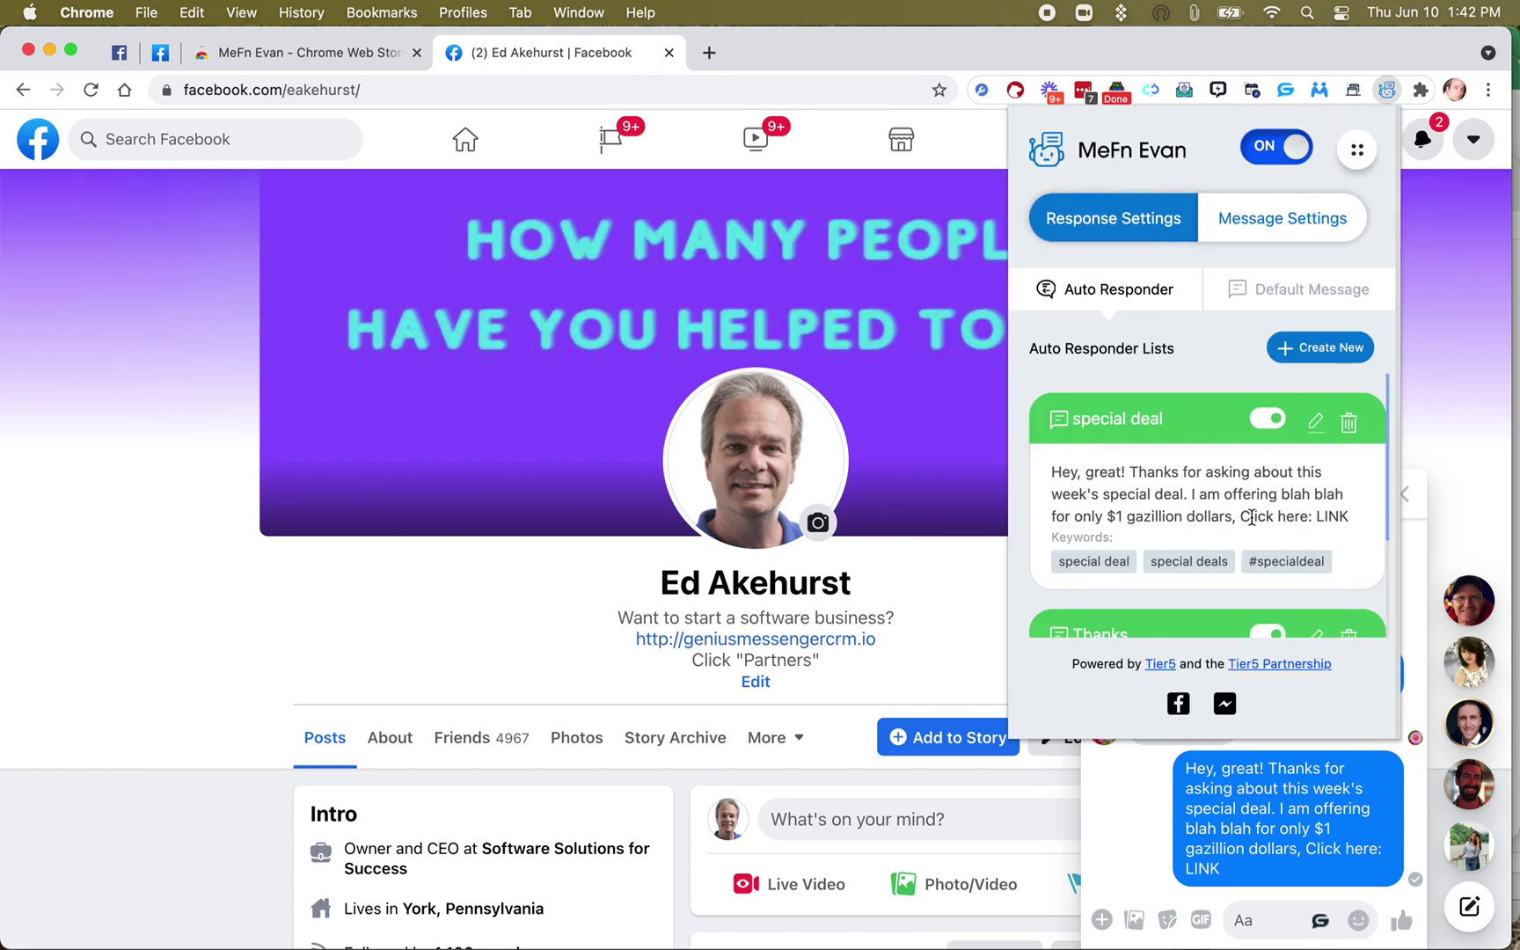
{"action": "scroll", "coordinate": [1250, 519], "scroll_direction": "down", "scroll_amount": 4}
{"action": "scroll", "coordinate": [1251, 520], "scroll_direction": "down", "scroll_amount": 2}
{"action": "scroll", "coordinate": [1251, 520], "scroll_direction": "up", "scroll_amount": 4}
{"action": "scroll", "coordinate": [1252, 524], "scroll_direction": "down", "scroll_amount": 4}
{"action": "scroll", "coordinate": [1253, 524], "scroll_direction": "down", "scroll_amount": 1}
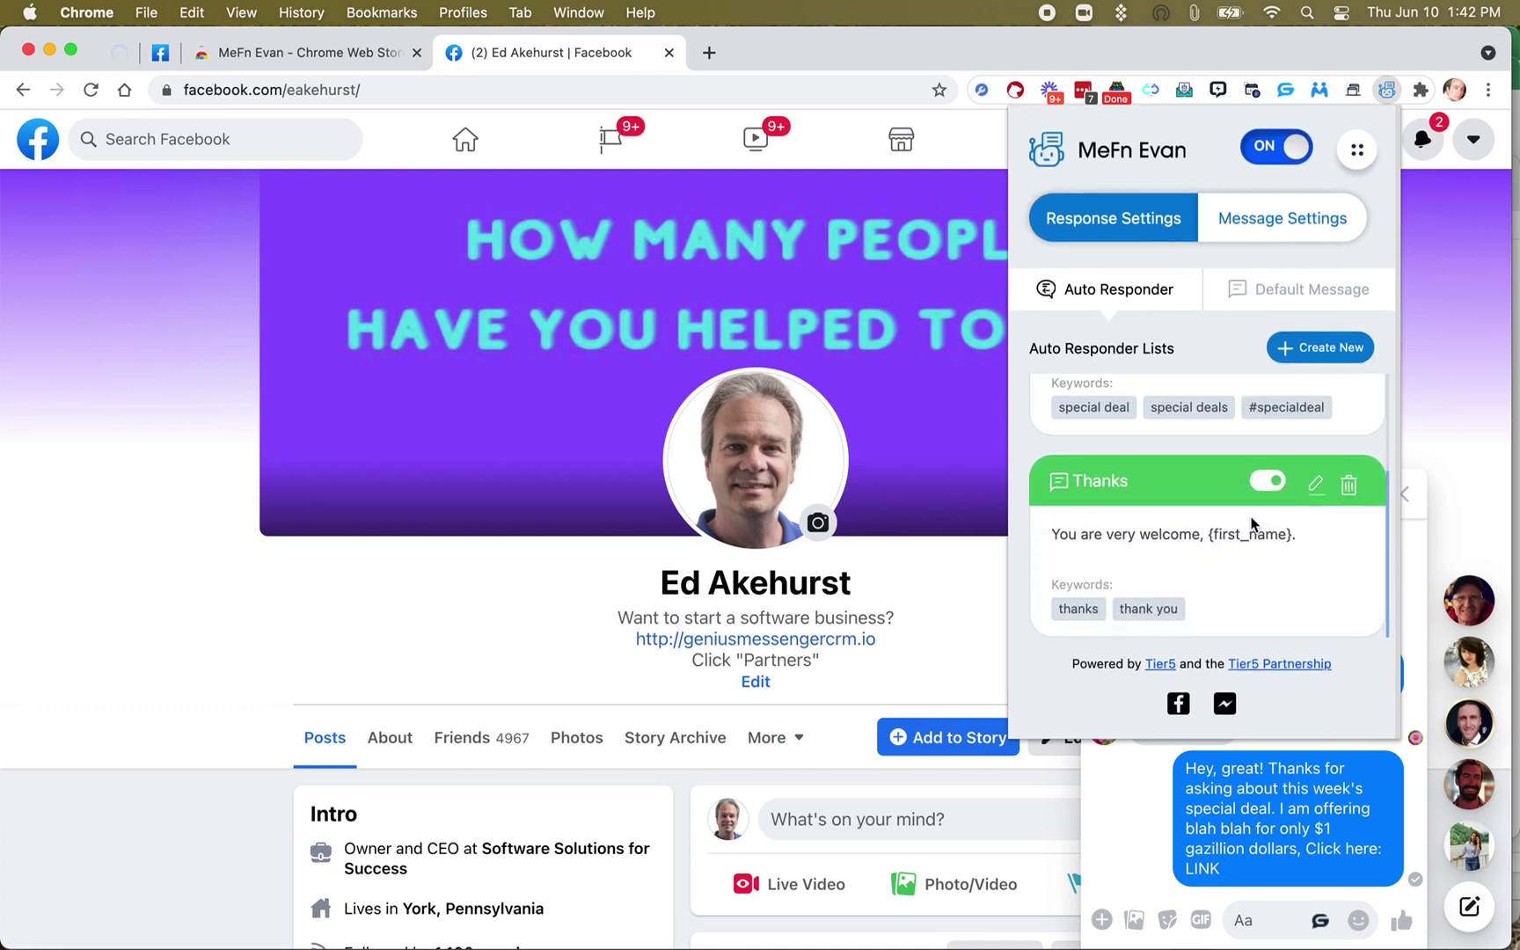
{"action": "scroll", "coordinate": [1115, 503], "scroll_direction": "up", "scroll_amount": 4}
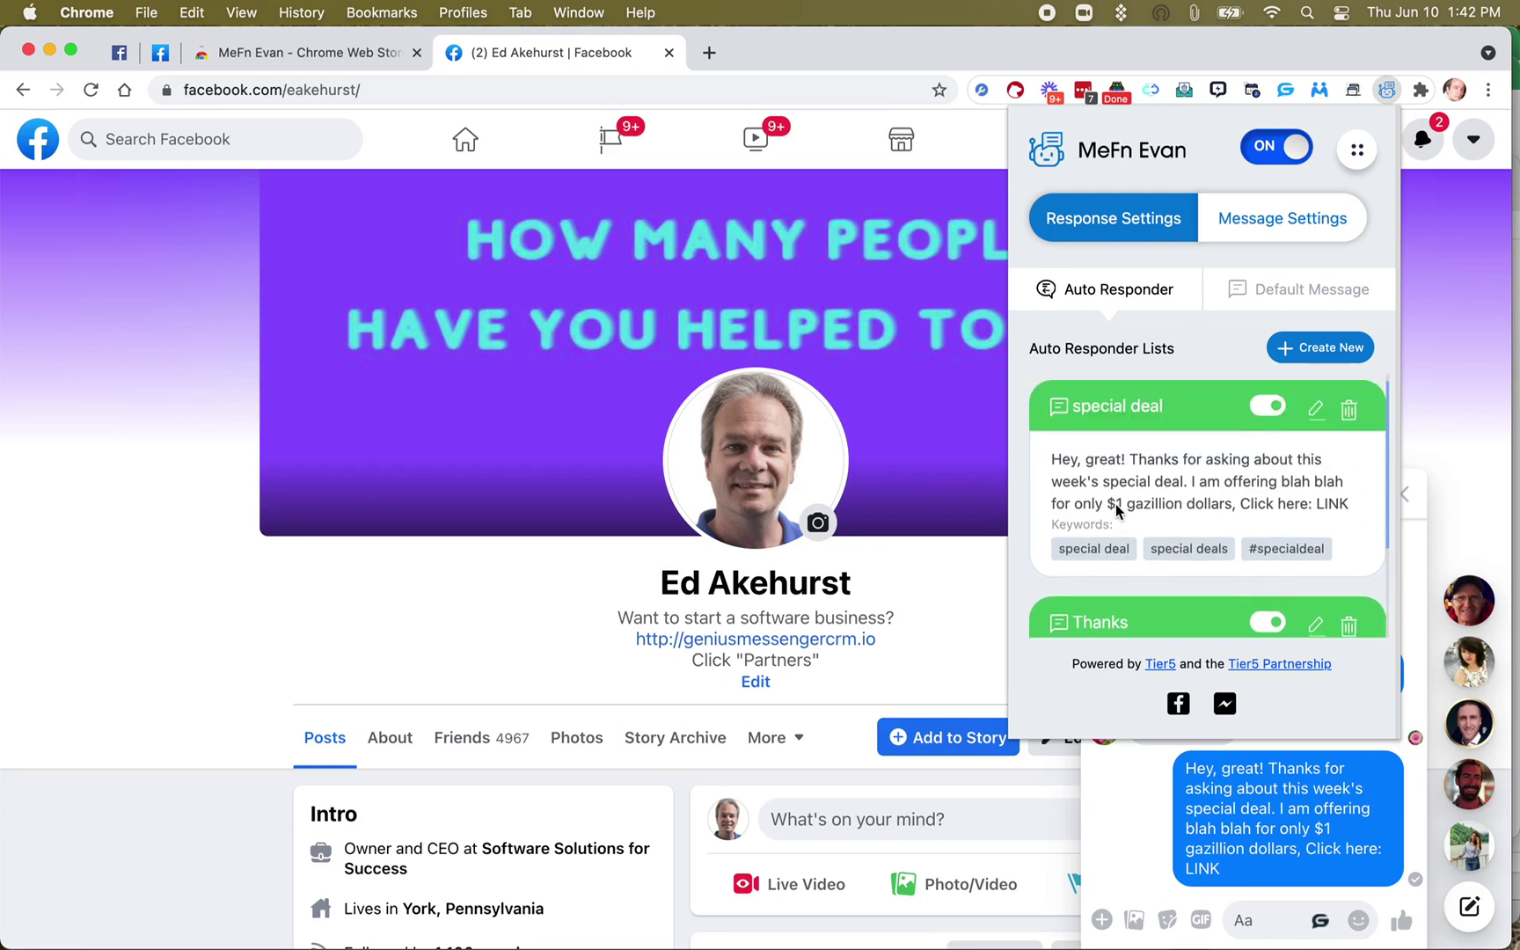
- View the message segments in the message settings and go back to the response settings
{"action": "left_click", "coordinate": [1269, 221]}
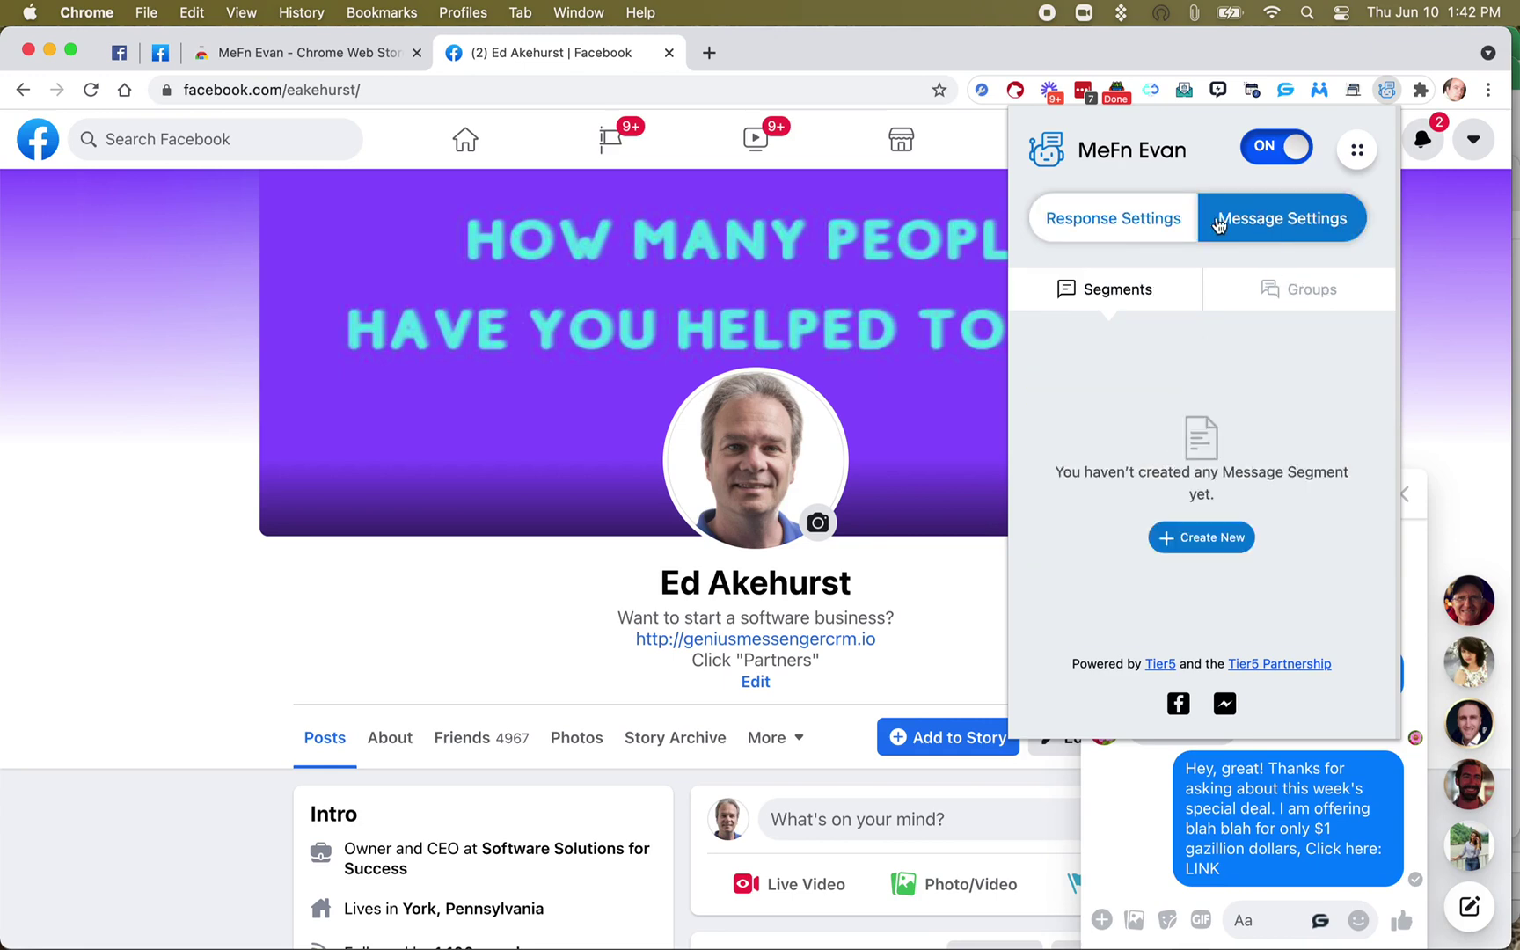
{"action": "left_click", "coordinate": [1105, 231]}
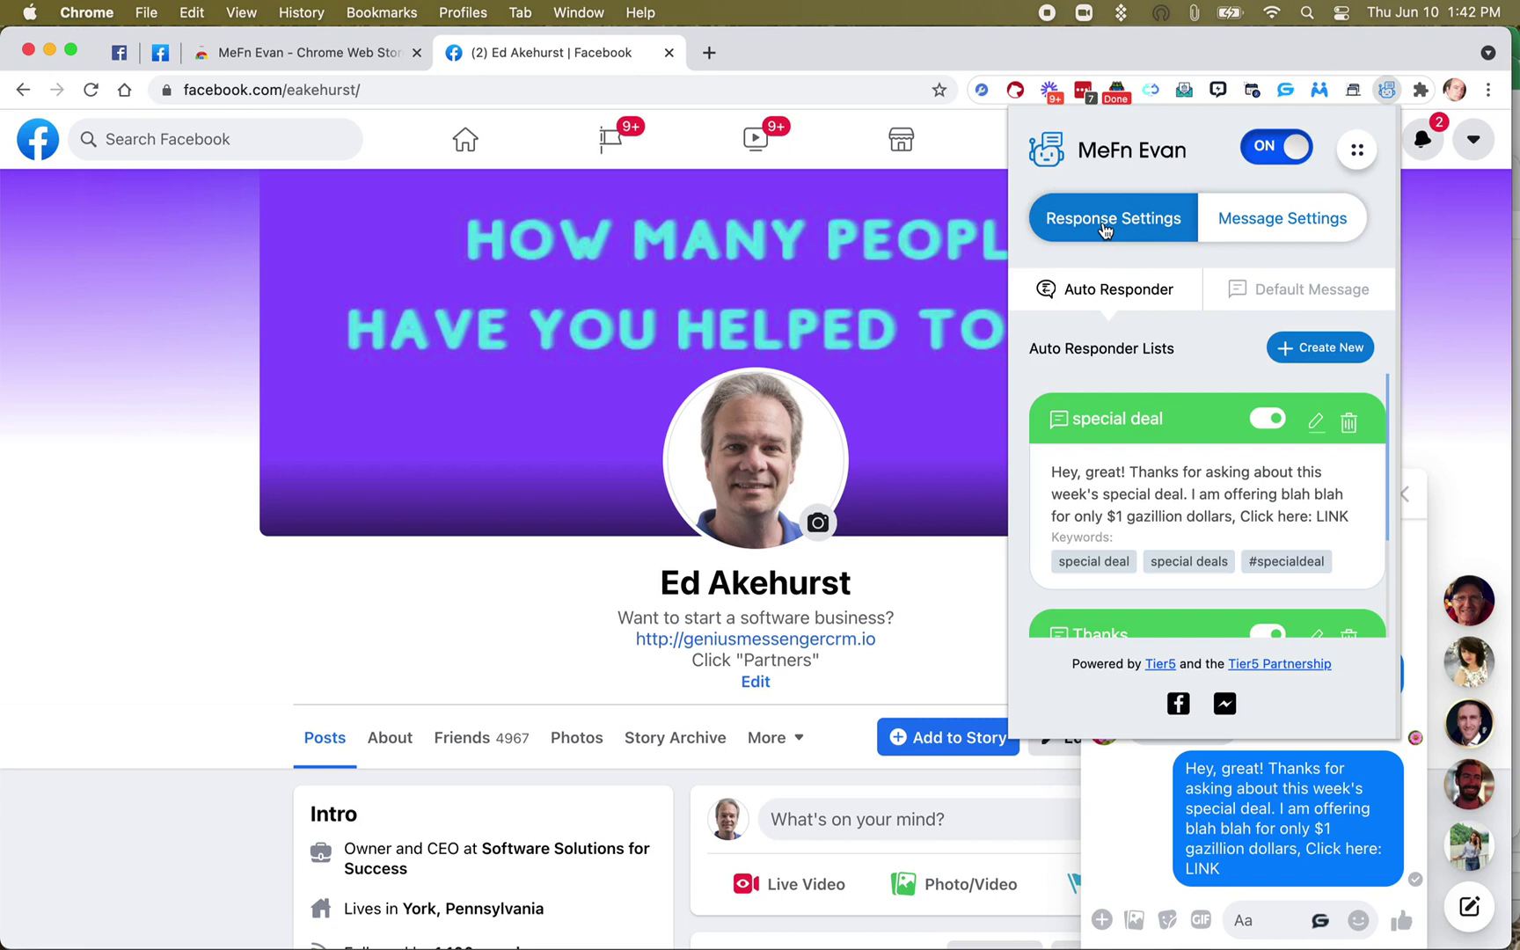